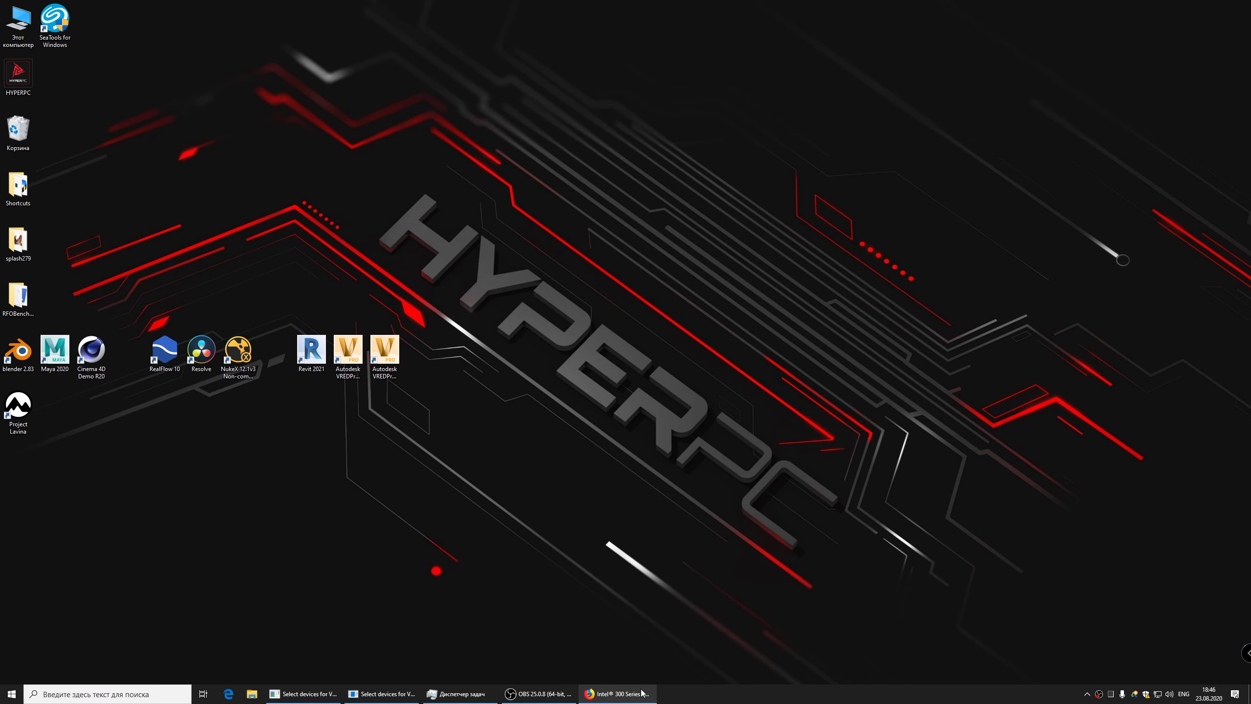
# Bring Firefox back and load chaosgroup.com in a new tab, showing its product list
pyautogui.click(616, 693)
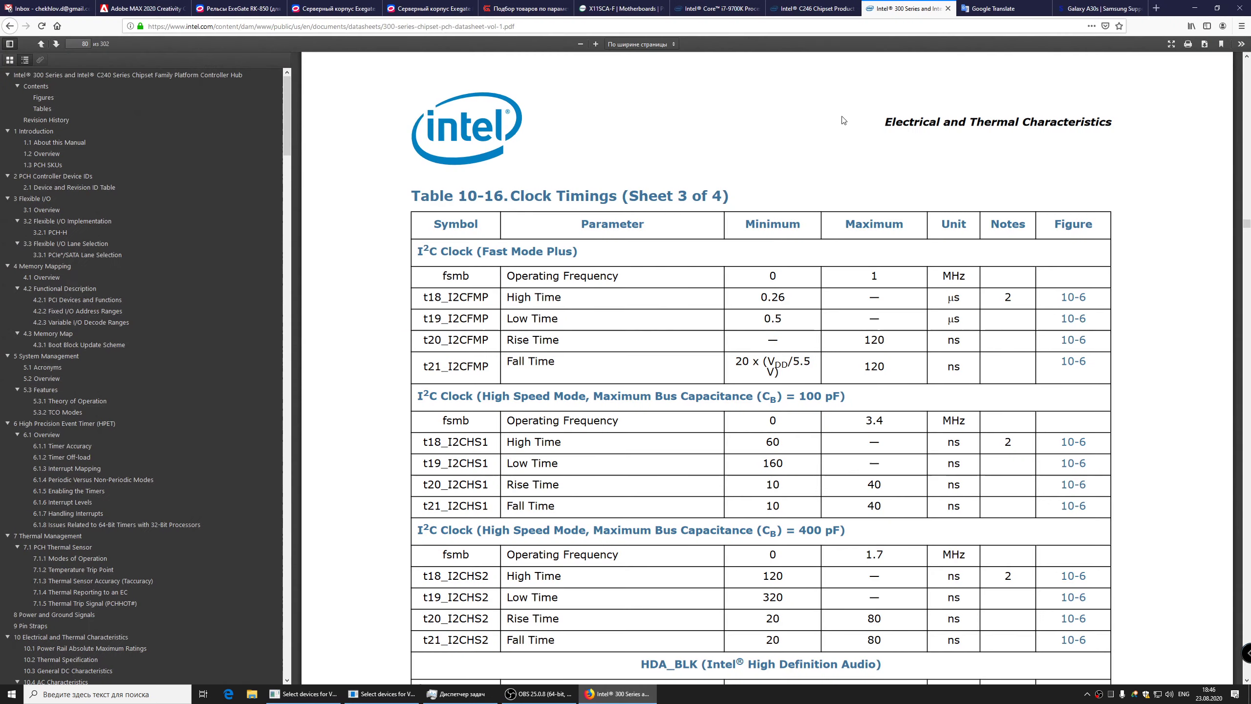
pyautogui.click(1155, 8)
pyautogui.write('chaosgroup.com')
pyautogui.press('Return')
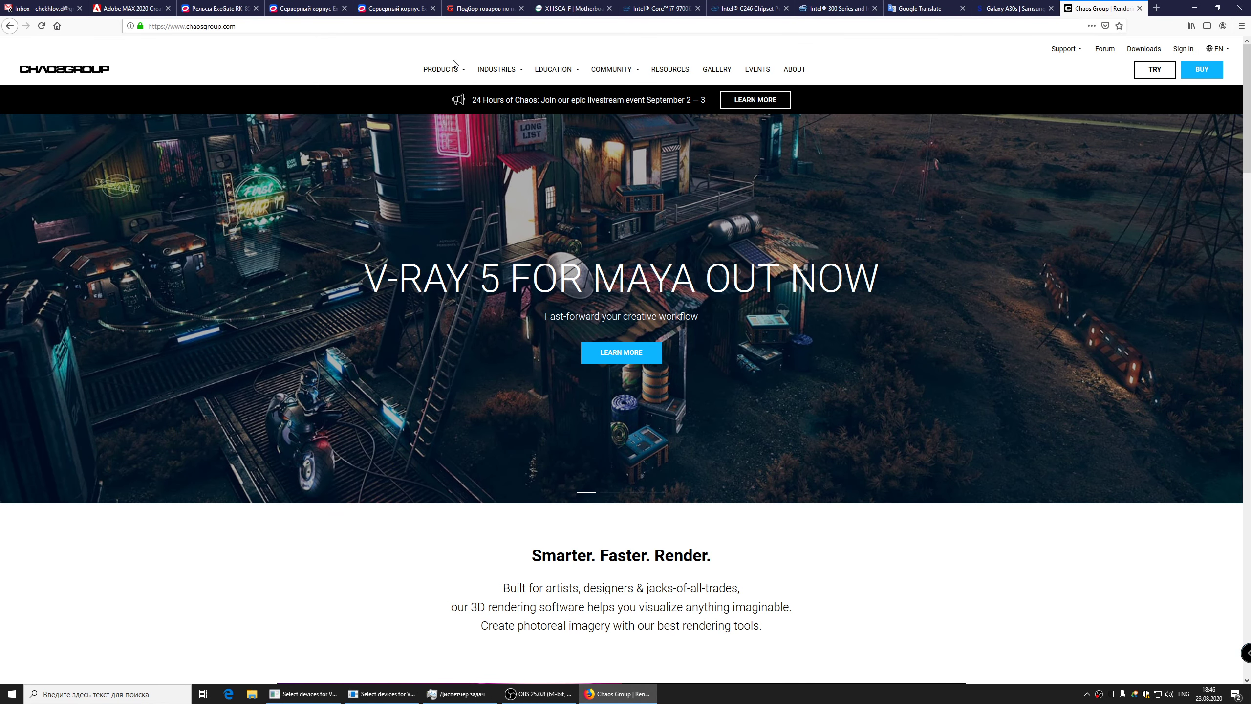
pyautogui.moveTo(443, 69)
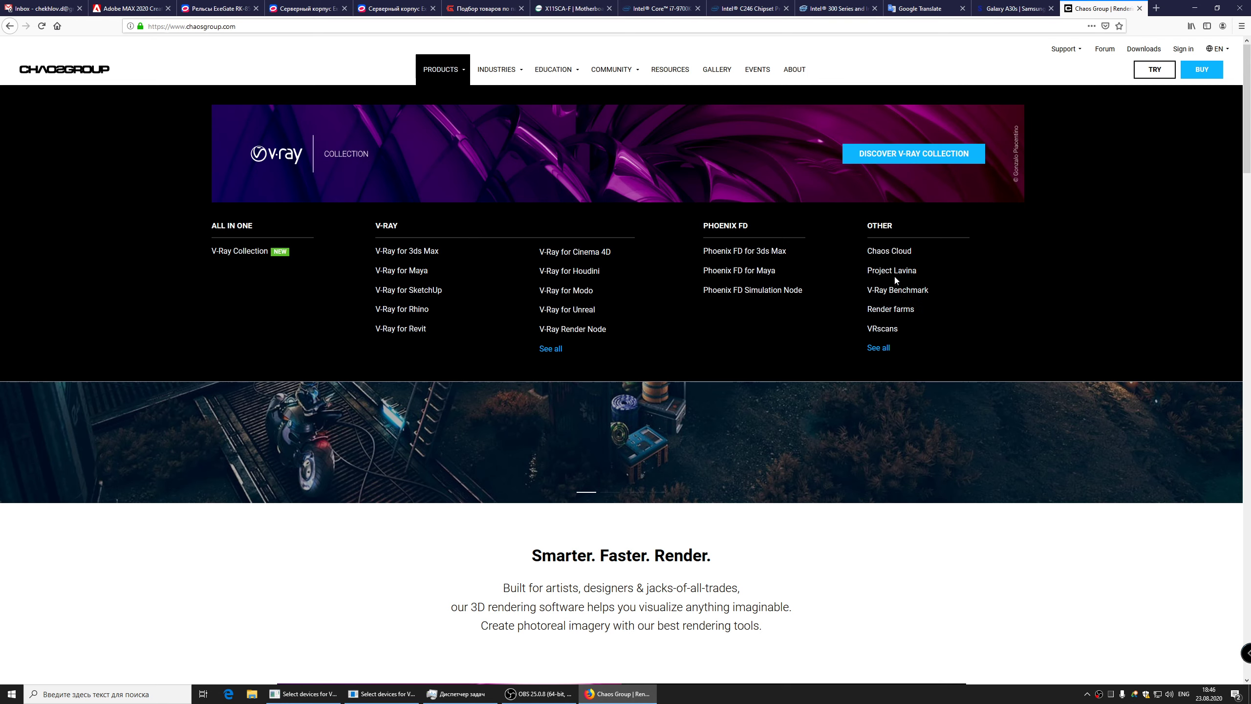
# Browse the Project Lavina product page's features and system requirements, then return to the top
pyautogui.click(893, 272)
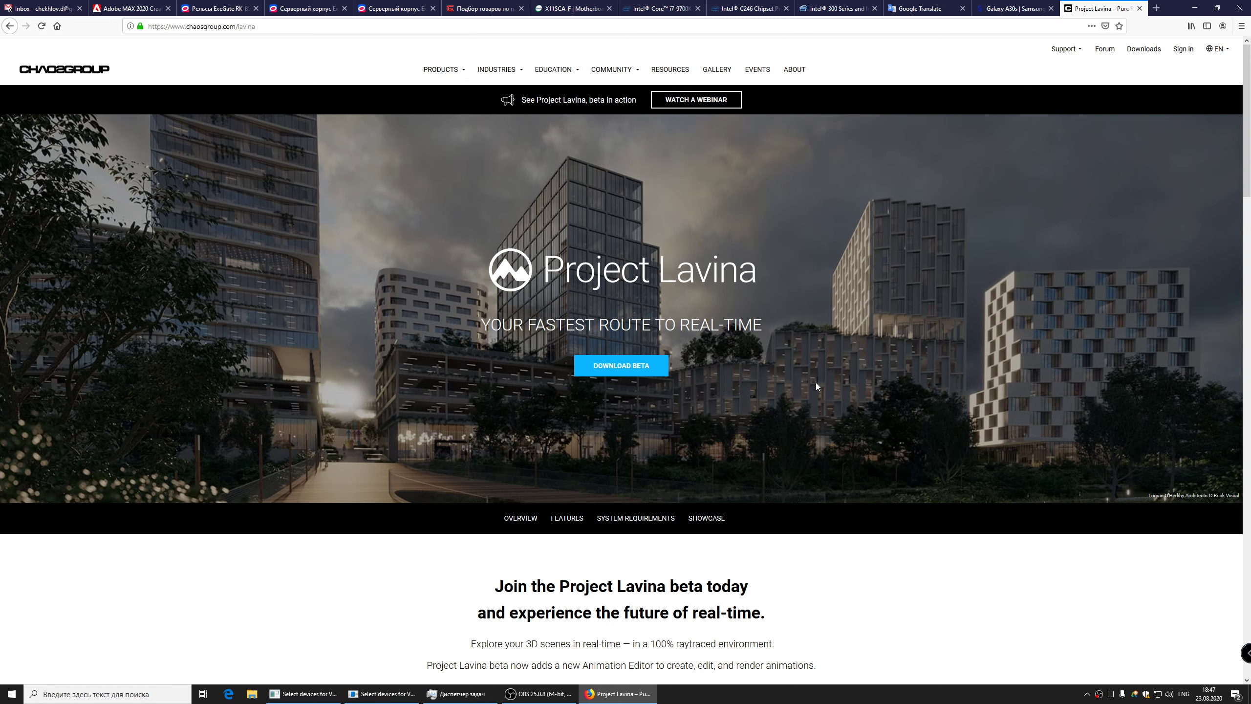
pyautogui.scroll(-2, 829, 395)
pyautogui.scroll(-3, 831, 397)
pyautogui.scroll(-2, 832, 399)
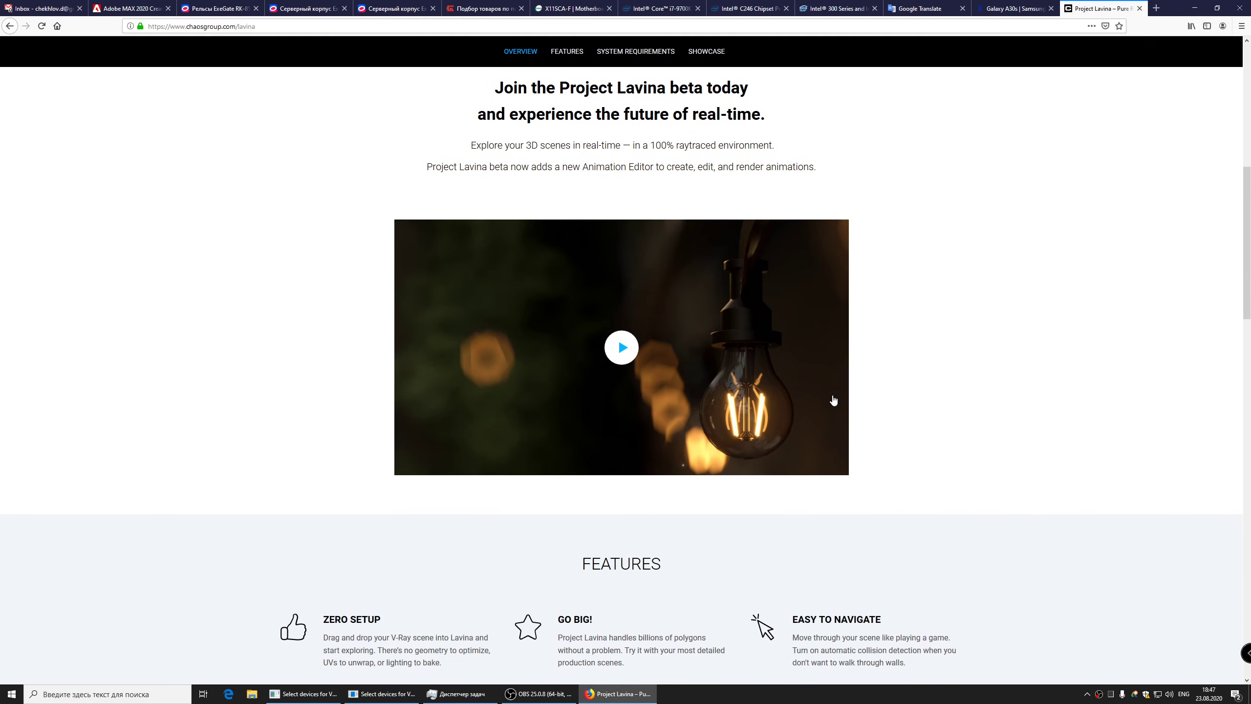
pyautogui.scroll(-4, 882, 394)
pyautogui.scroll(-3, 936, 379)
pyautogui.scroll(-2, 1000, 358)
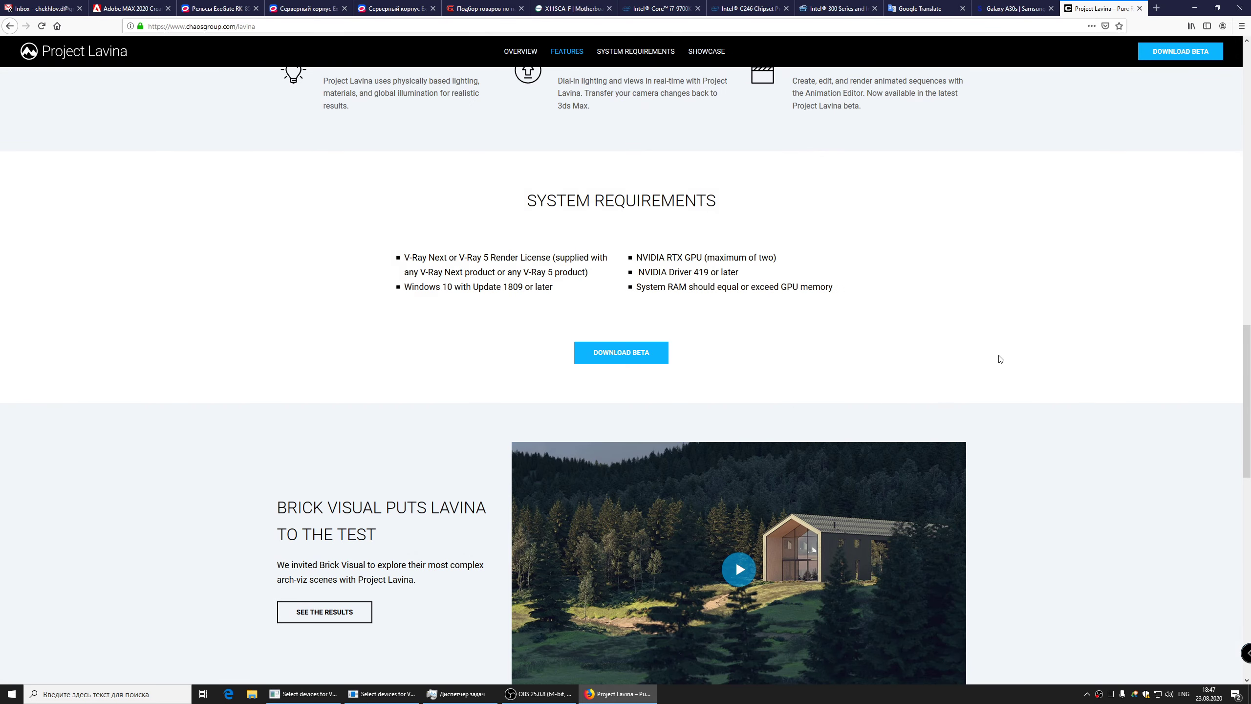
pyautogui.scroll(-1, 1015, 357)
pyautogui.scroll(-2, 1016, 357)
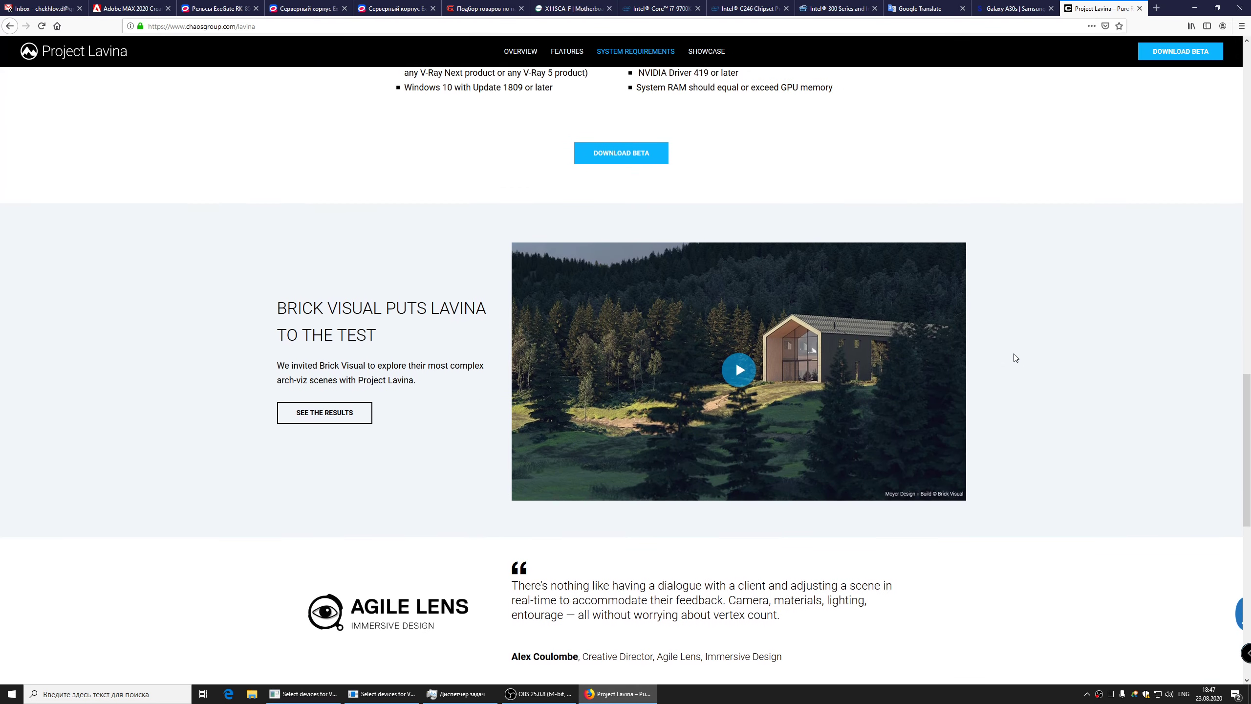
pyautogui.scroll(-2, 1014, 357)
pyautogui.scroll(-3, 1013, 357)
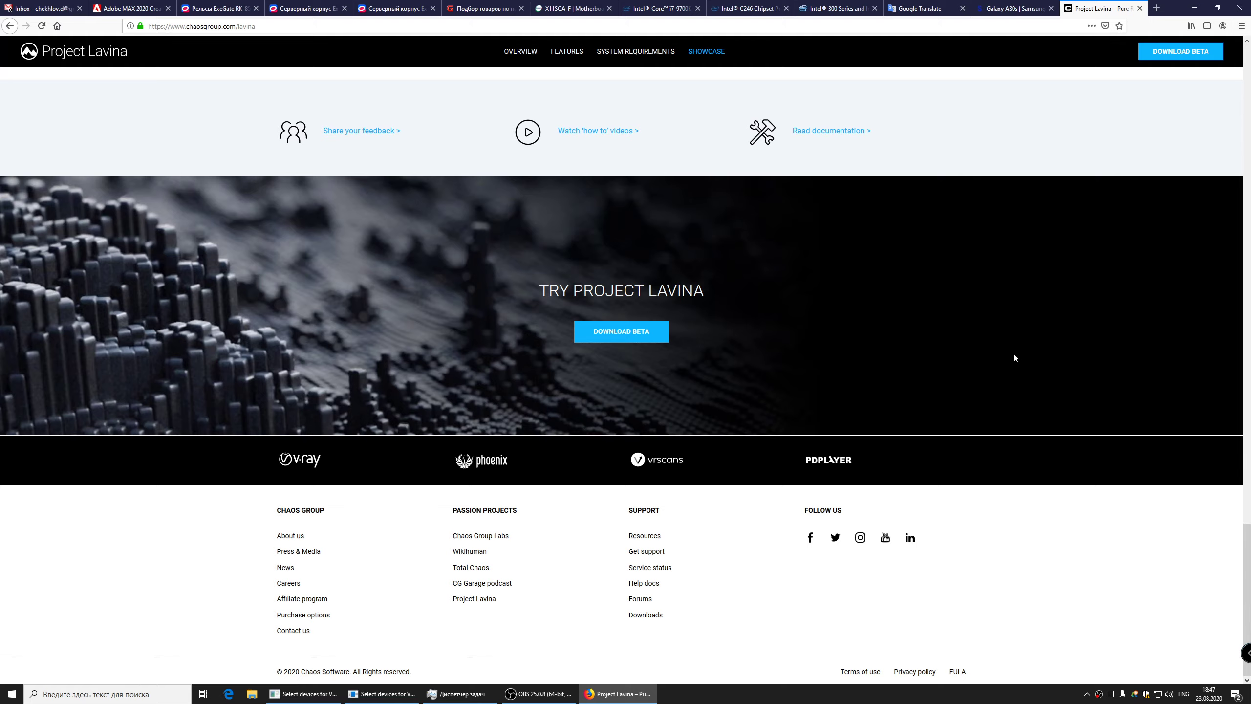
pyautogui.scroll(5, 1013, 358)
pyautogui.scroll(6, 1014, 357)
pyautogui.scroll(5, 1014, 358)
pyautogui.scroll(5, 1014, 358)
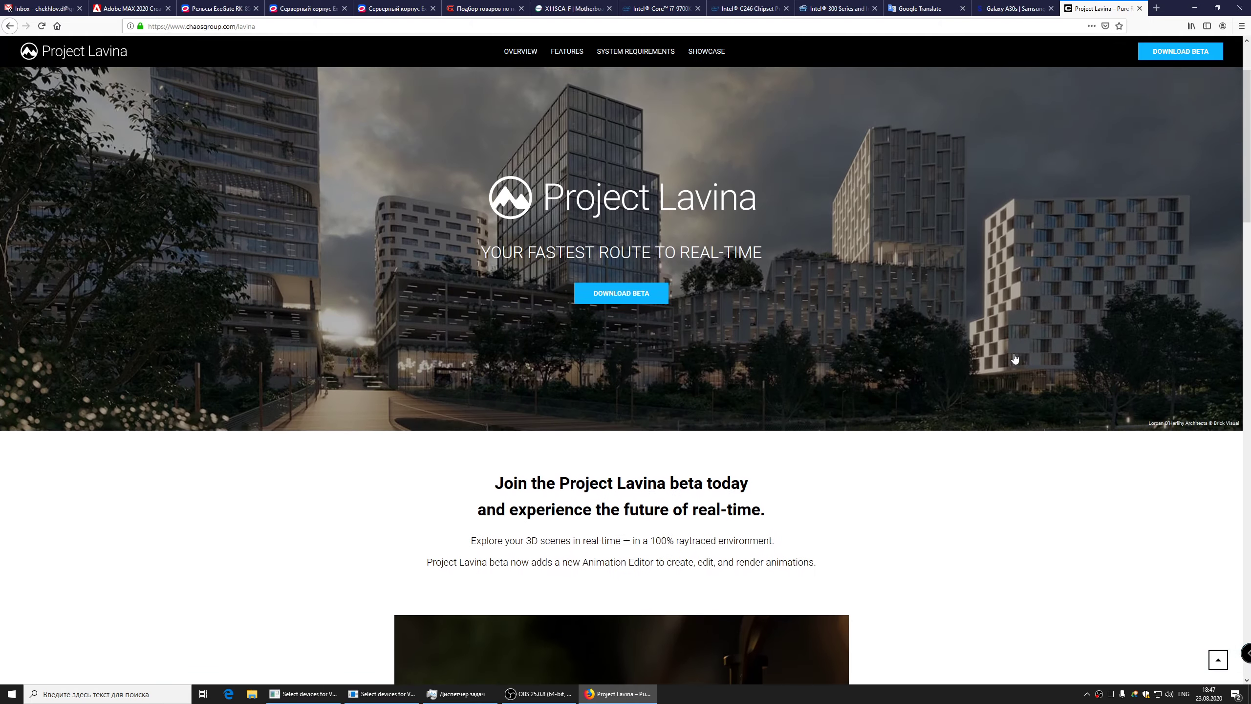
# Minimize Firefox and launch Project Lavina with the StartSceneSimple.vrscene tree scene
pyautogui.click(1194, 8)
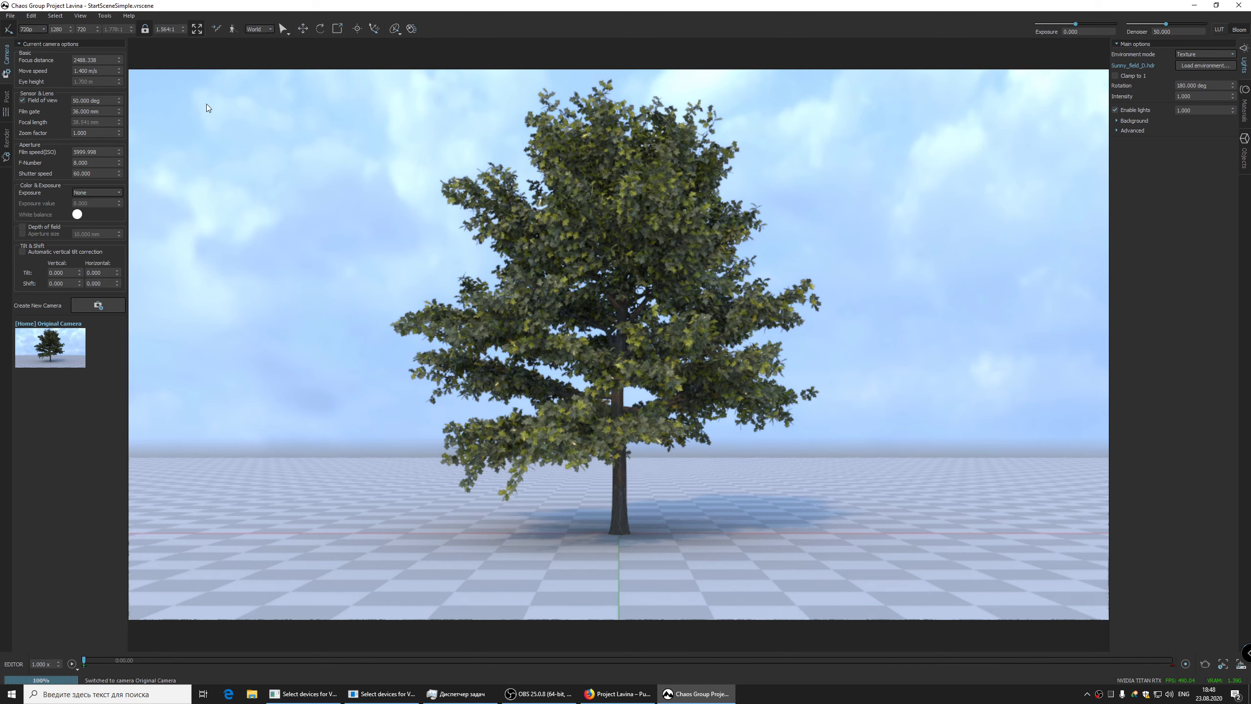
# Orbit the camera to look down on the tree from a higher, rotated angle
pyautogui.moveTo(607, 341)
pyautogui.mouseDown()
pyautogui.moveTo(661, 313)
pyautogui.moveTo(615, 263)
pyautogui.moveTo(642, 310)
pyautogui.moveTo(630, 310)
pyautogui.mouseUp()
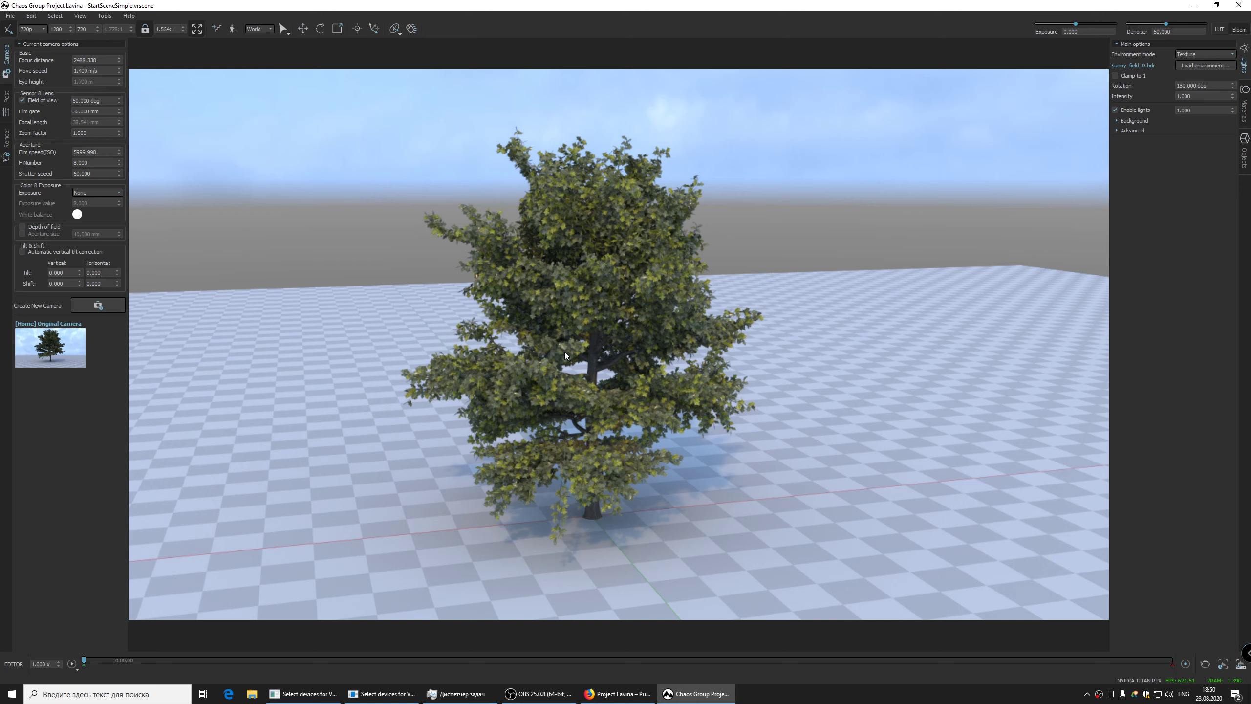
# Open the scene file ASTRA_NB_LOOKDEV_fo_LAVINA.vrscene from the File menu
pyautogui.click(10, 16)
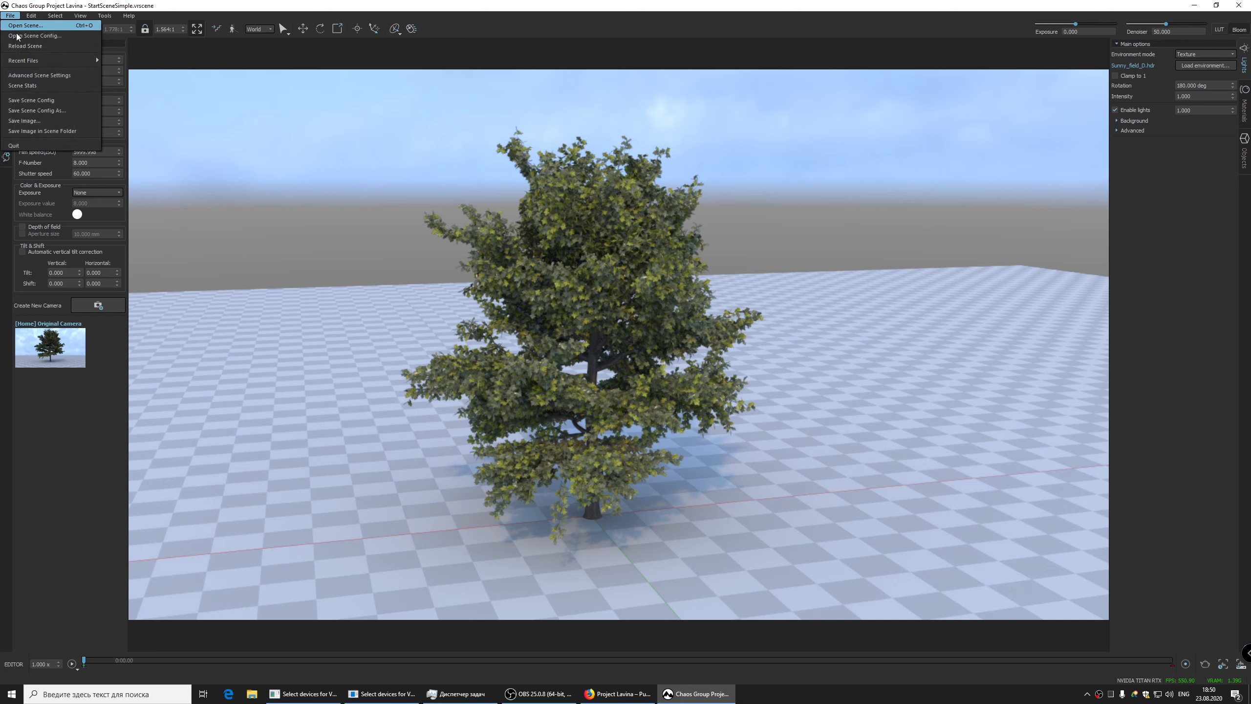
pyautogui.click(18, 28)
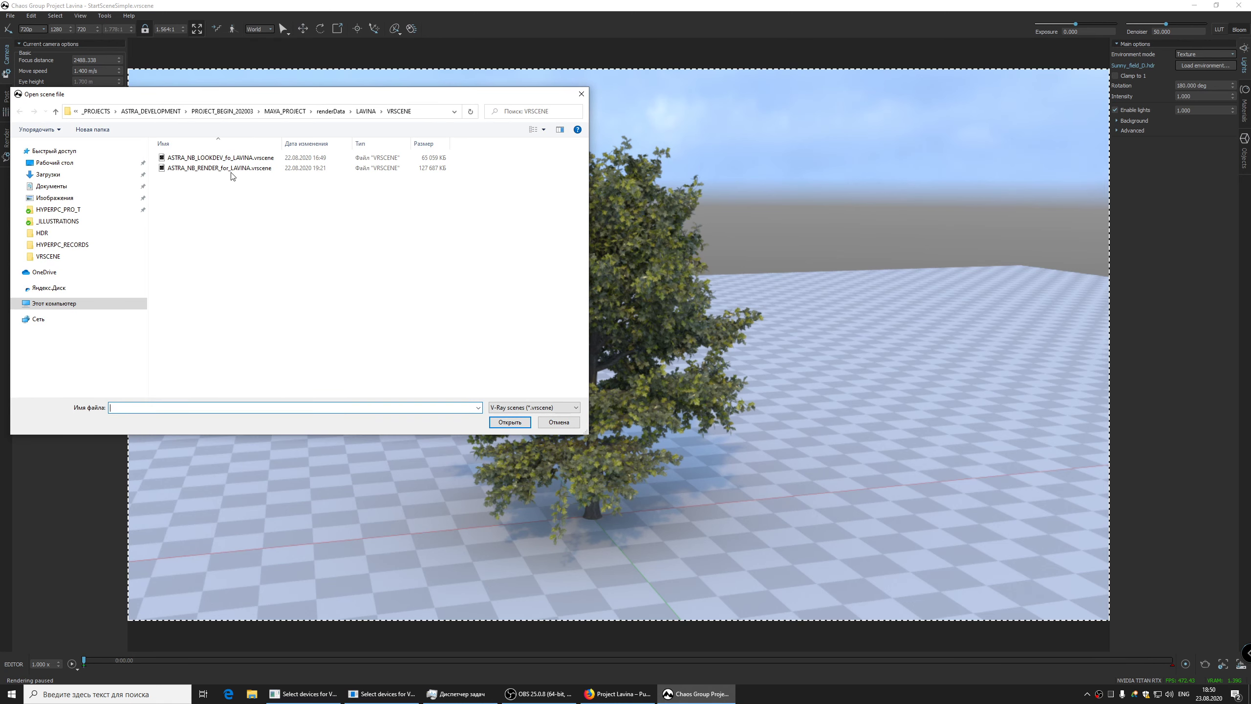
pyautogui.click(235, 158)
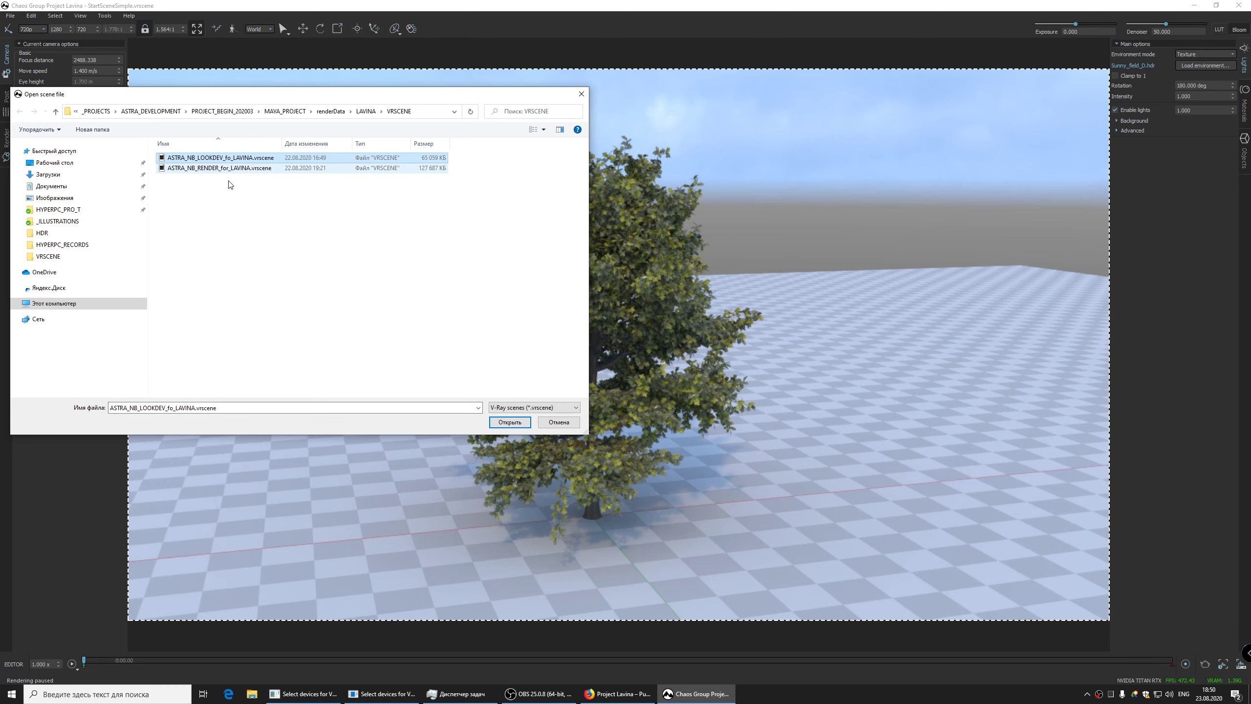
pyautogui.moveTo(253, 102); pyautogui.dragTo(374, 116)
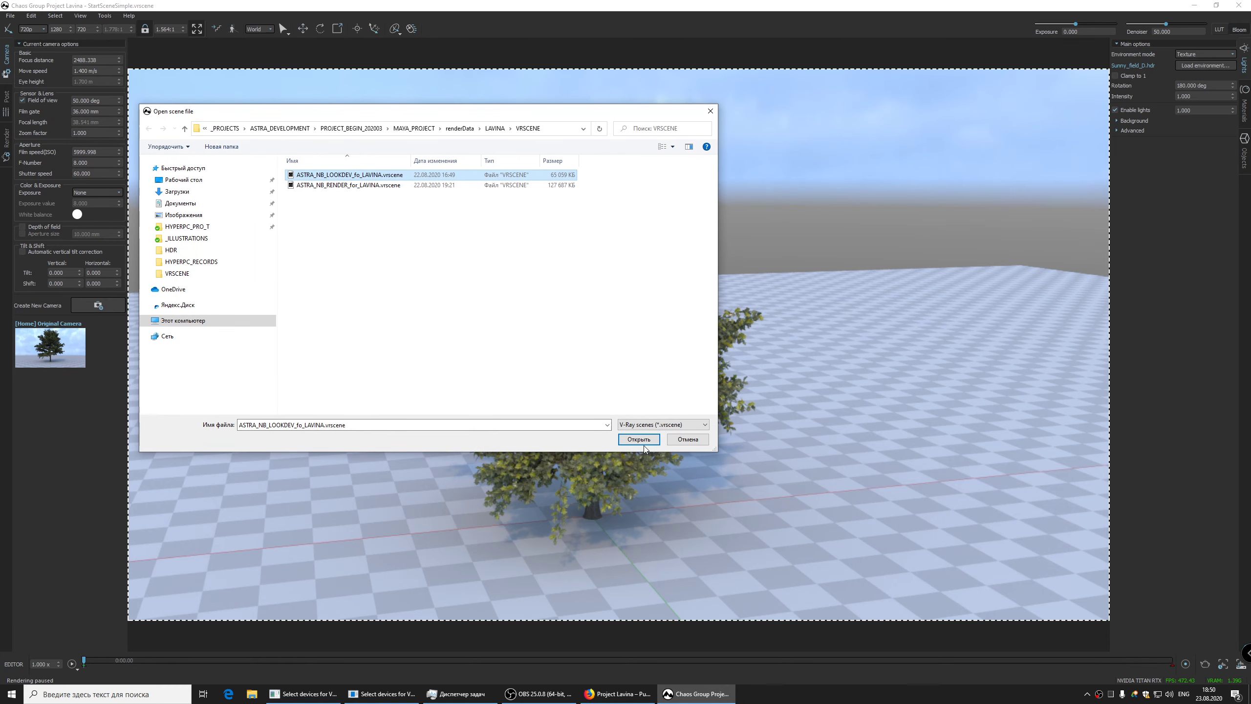
pyautogui.click(643, 444)
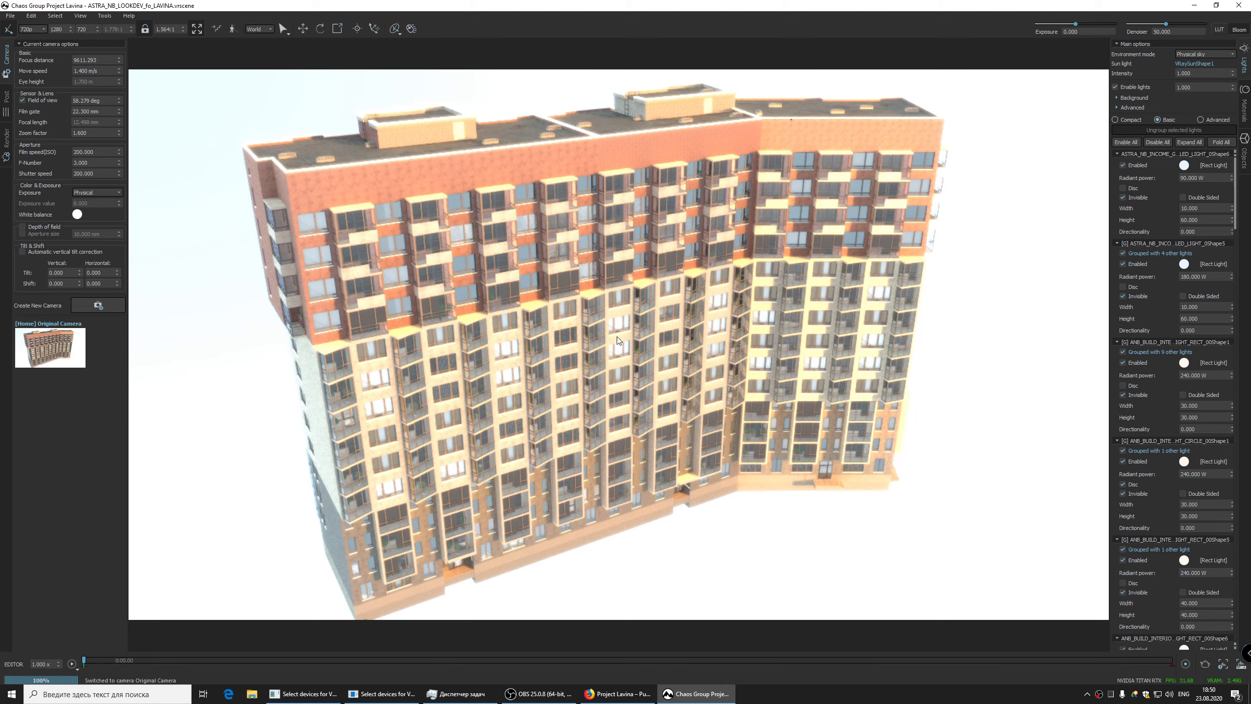
# Orbit, zoom and pan around the high-rise, then return to the Project Lavina web page
pyautogui.moveTo(617, 340); pyautogui.dragTo(542, 344)
pyautogui.scroll(-10, 617, 340)
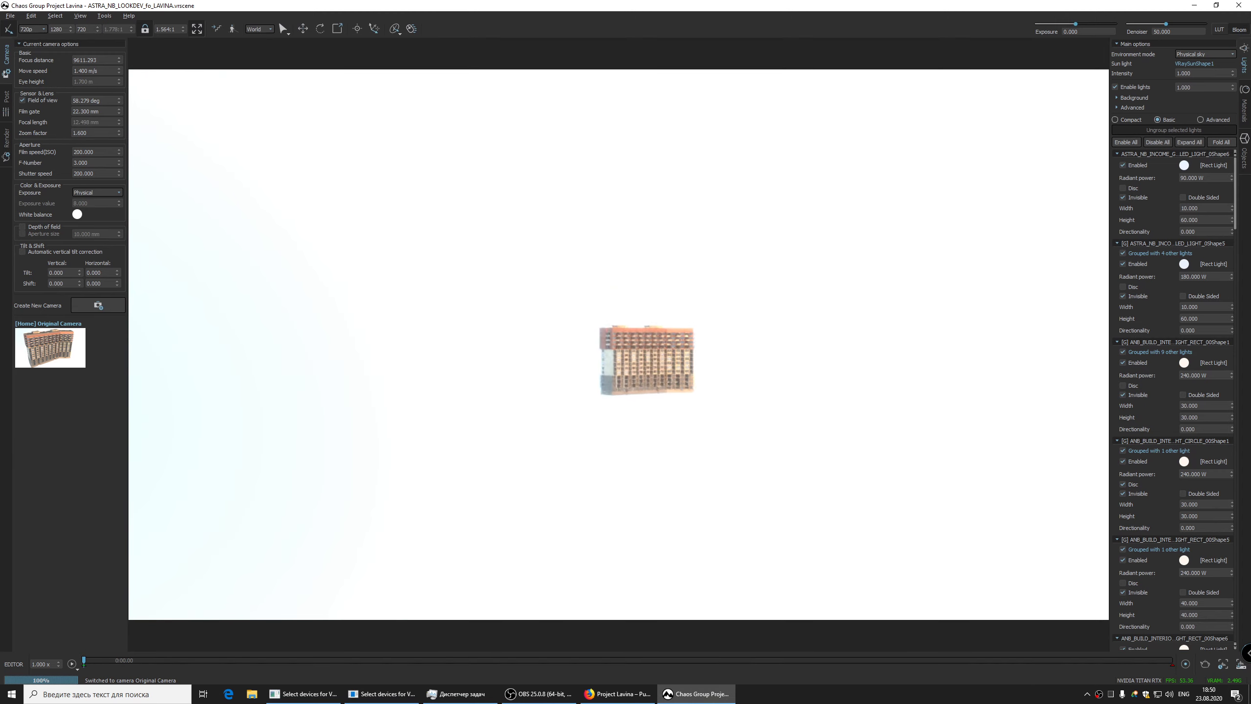
pyautogui.scroll(10, 654, 359)
pyautogui.scroll(-3, 655, 360)
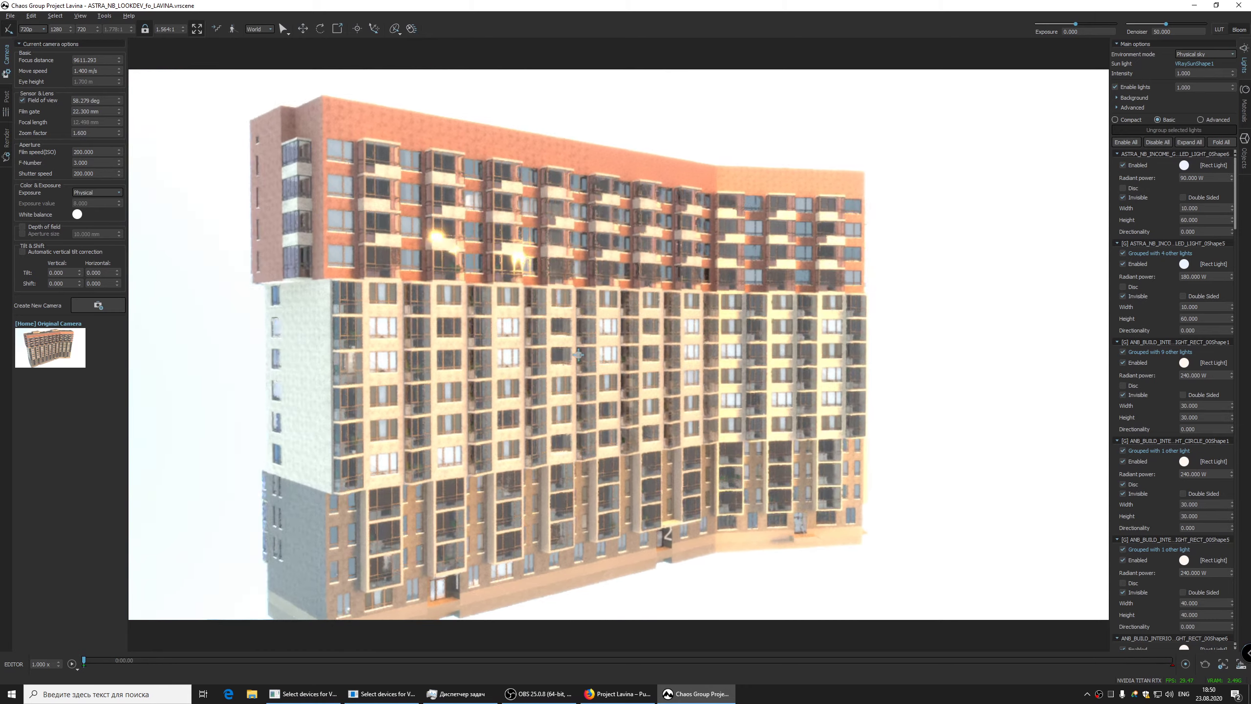
pyautogui.moveTo(654, 359)
pyautogui.mouseDown()
pyautogui.moveTo(579, 356)
pyautogui.moveTo(654, 350)
pyautogui.moveTo(616, 299)
pyautogui.mouseUp()
pyautogui.scroll(5, 579, 356)
pyautogui.scroll(5, 626, 358)
pyautogui.scroll(-5, 655, 350)
pyautogui.scroll(5, 616, 299)
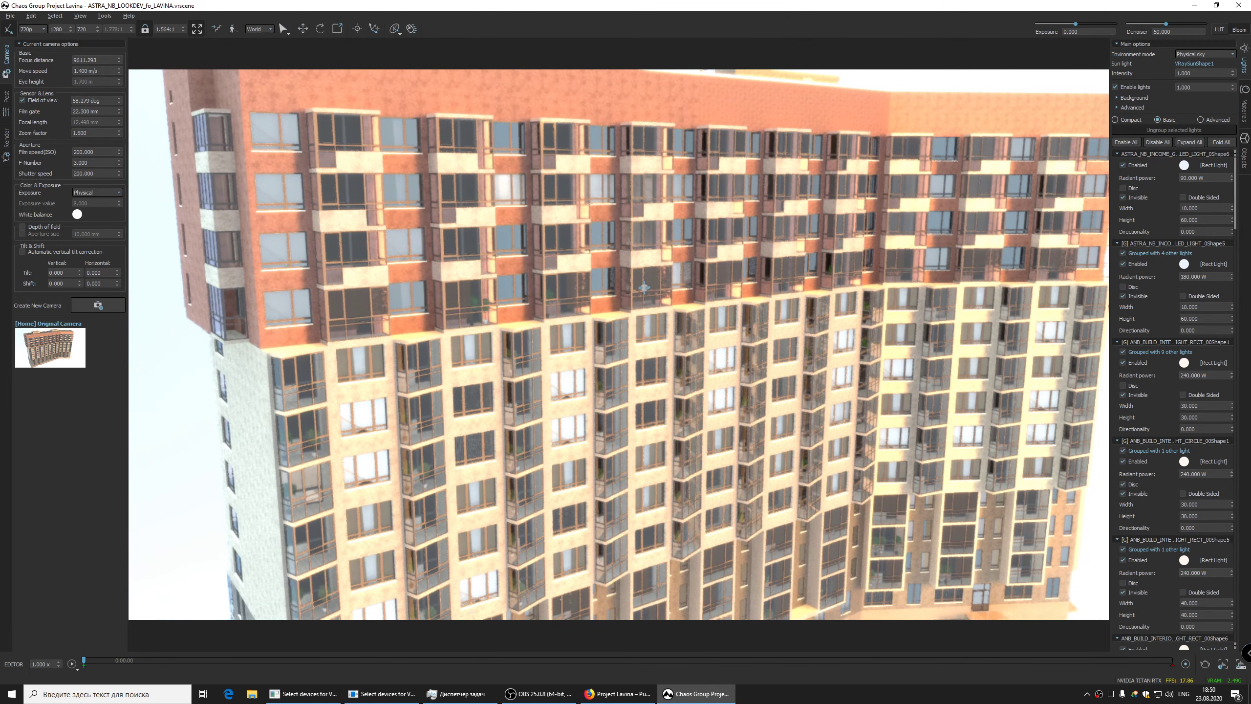
pyautogui.scroll(-3, 779, 349)
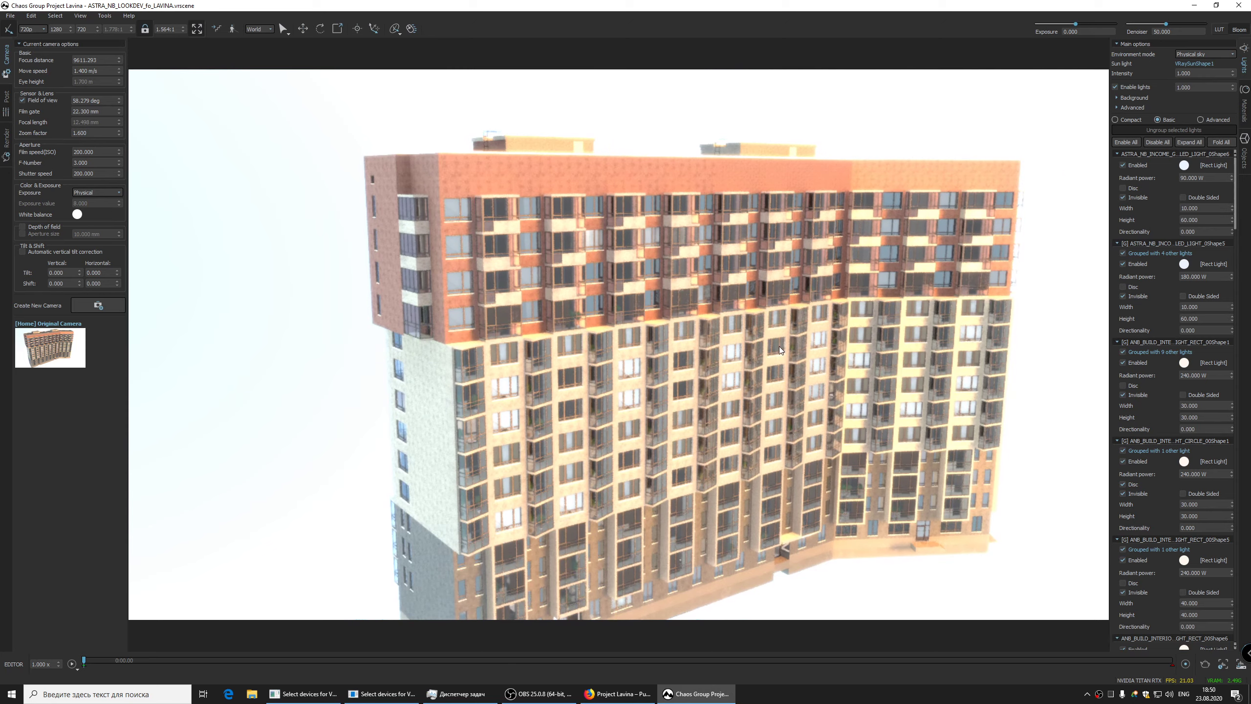
pyautogui.moveTo(779, 346); pyautogui.dragTo(717, 325, button='middle')
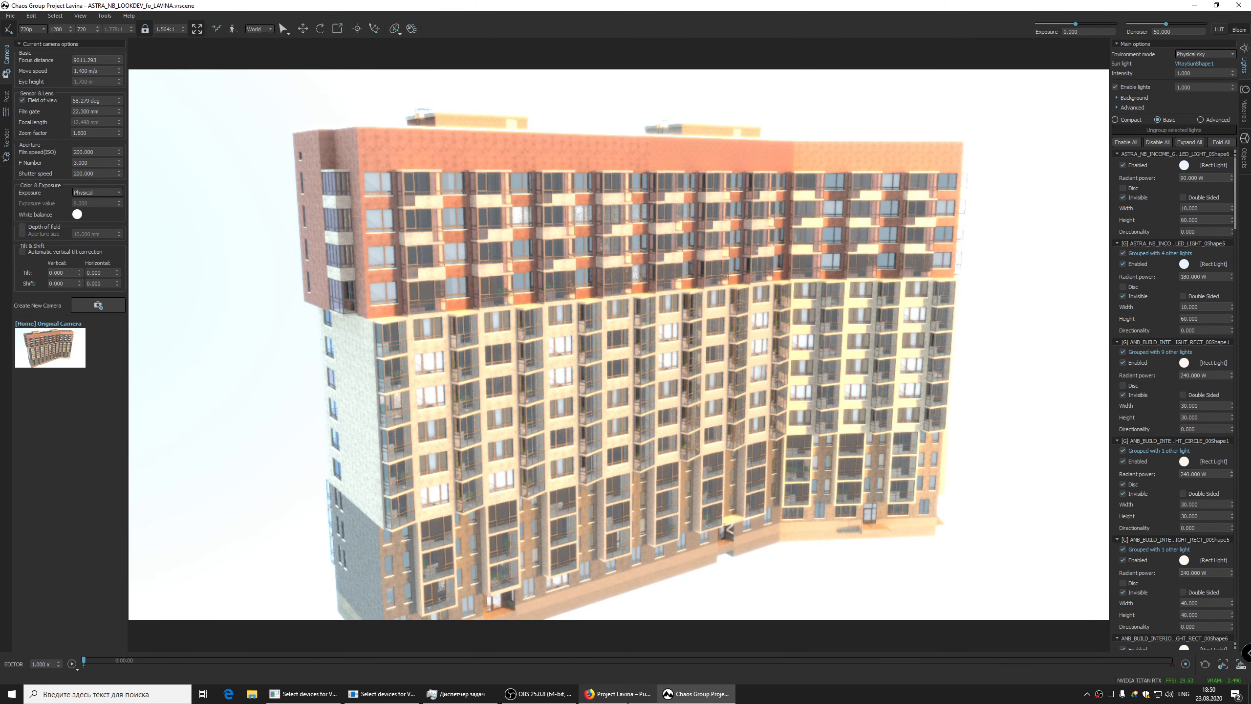
pyautogui.moveTo(619, 693)
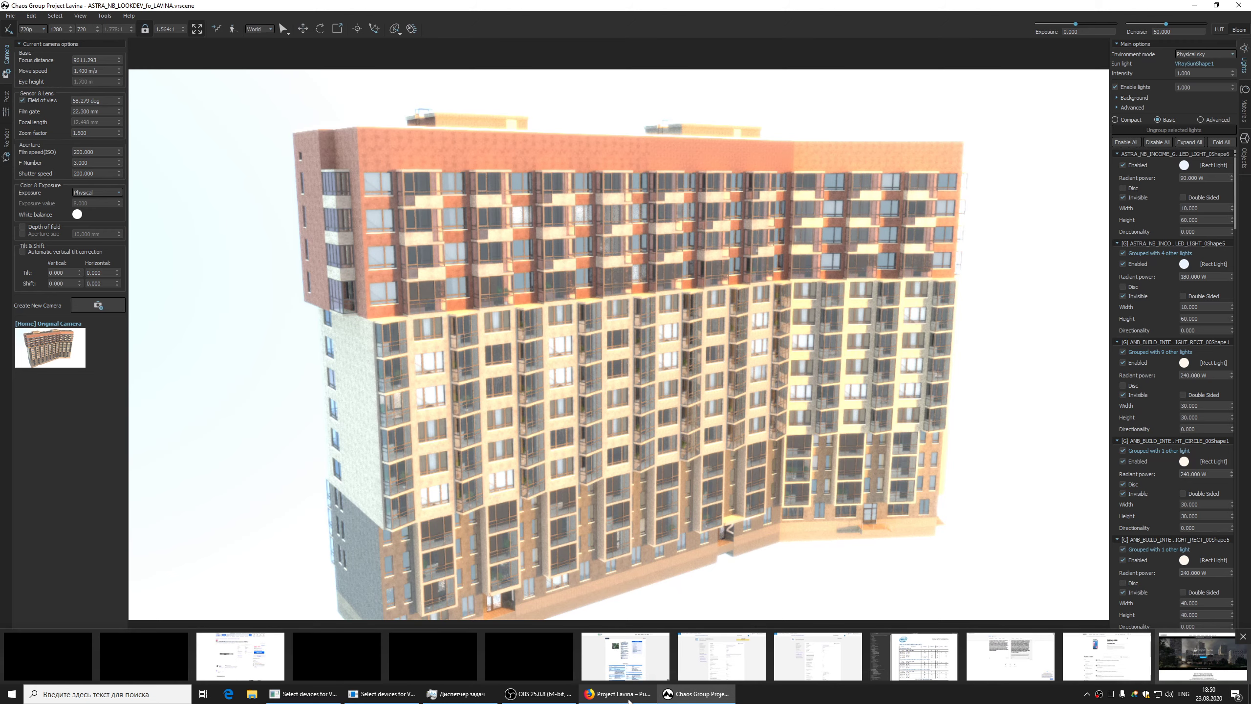
pyautogui.click(629, 700)
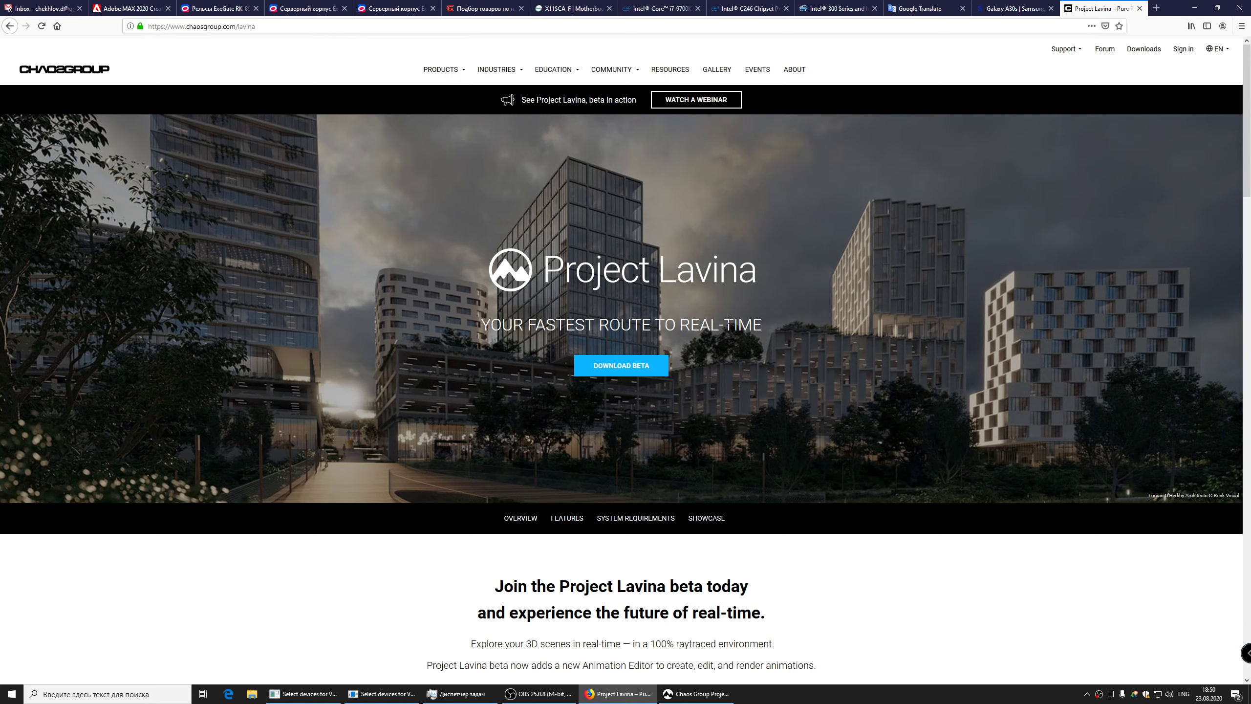
# Scroll down the Project Lavina page and follow 'Read documentation' to the docs home
pyautogui.scroll(-5, 764, 410)
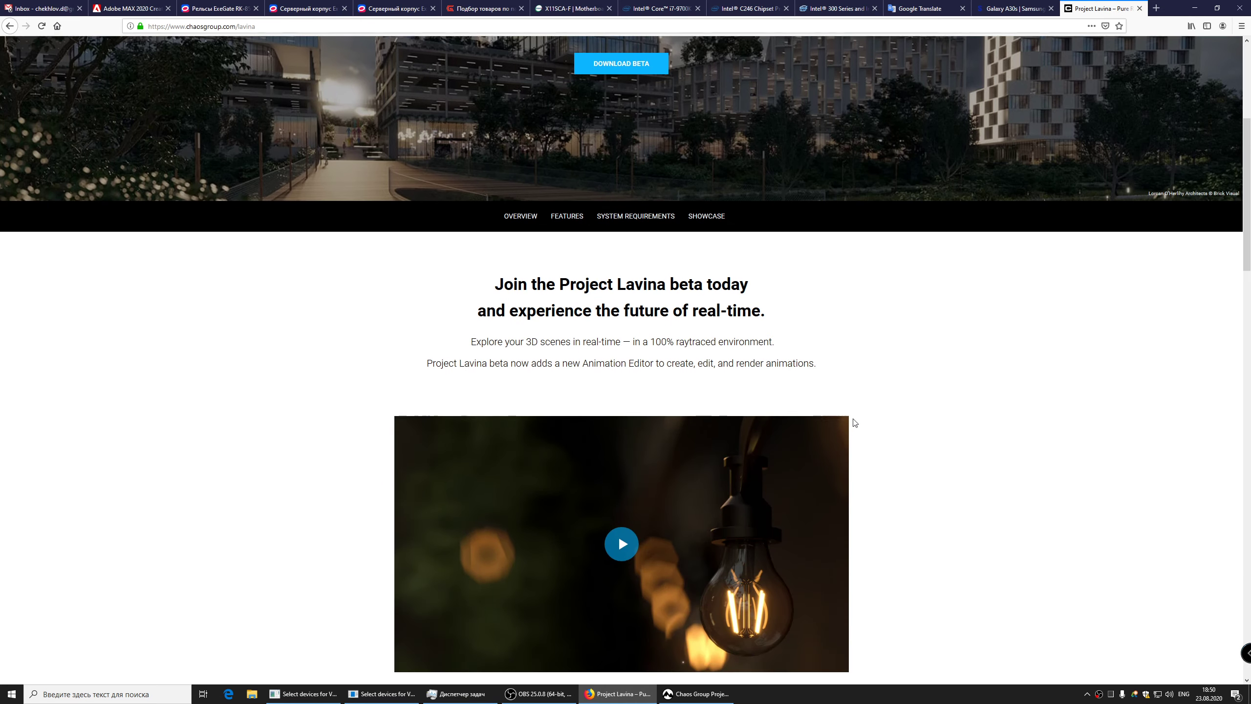
pyautogui.scroll(-10, 855, 422)
pyautogui.scroll(-5, 854, 423)
pyautogui.scroll(-4, 855, 422)
pyautogui.scroll(-3, 855, 422)
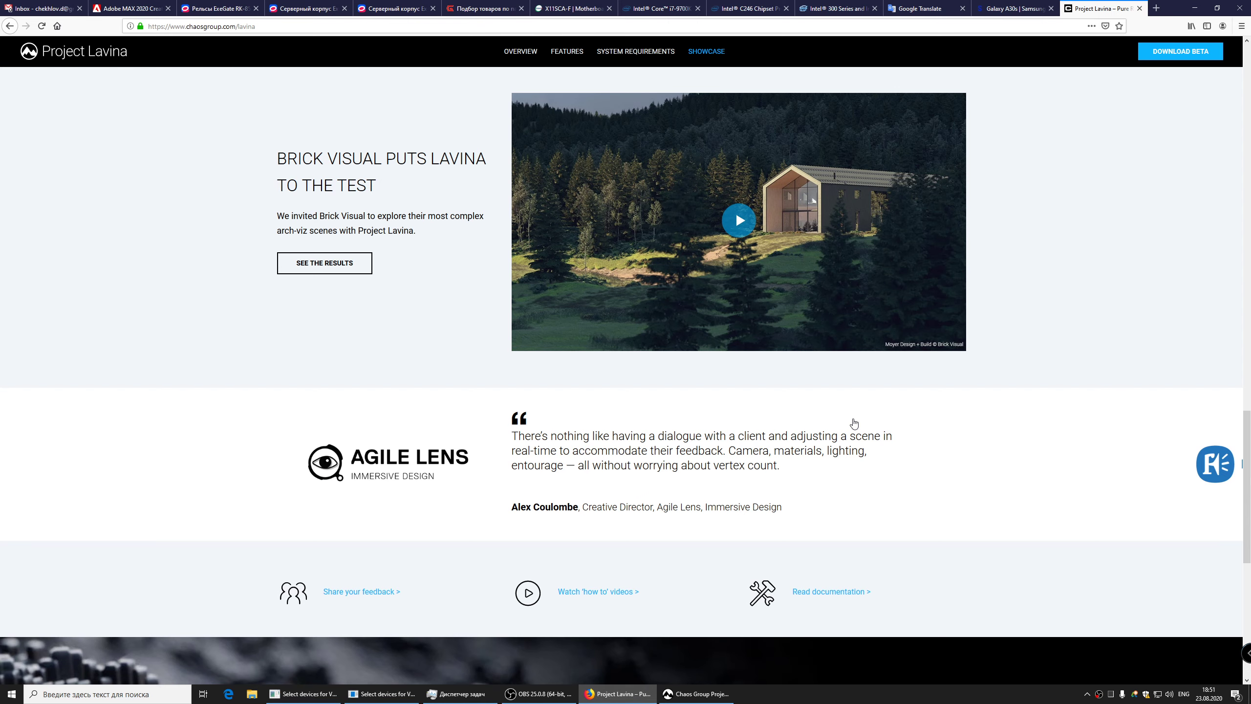
pyautogui.click(837, 593)
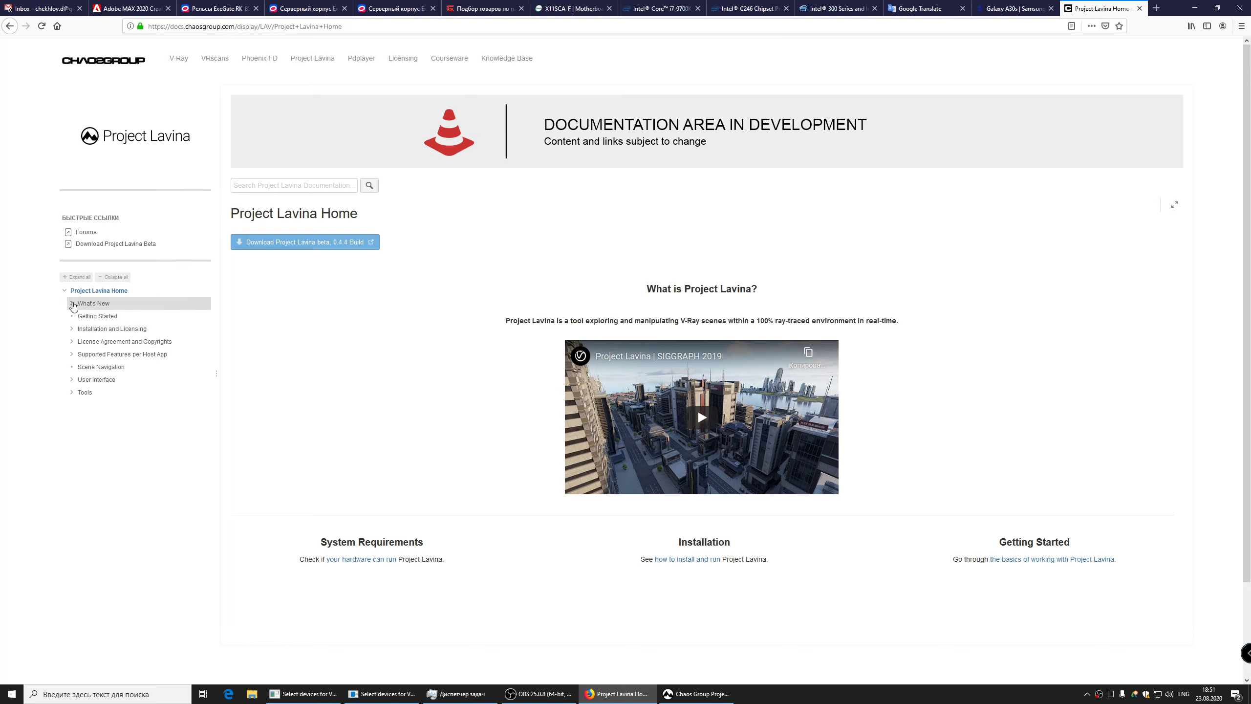
# Open the What's New notes and the Supported Features per Host App section
pyautogui.click(72, 305)
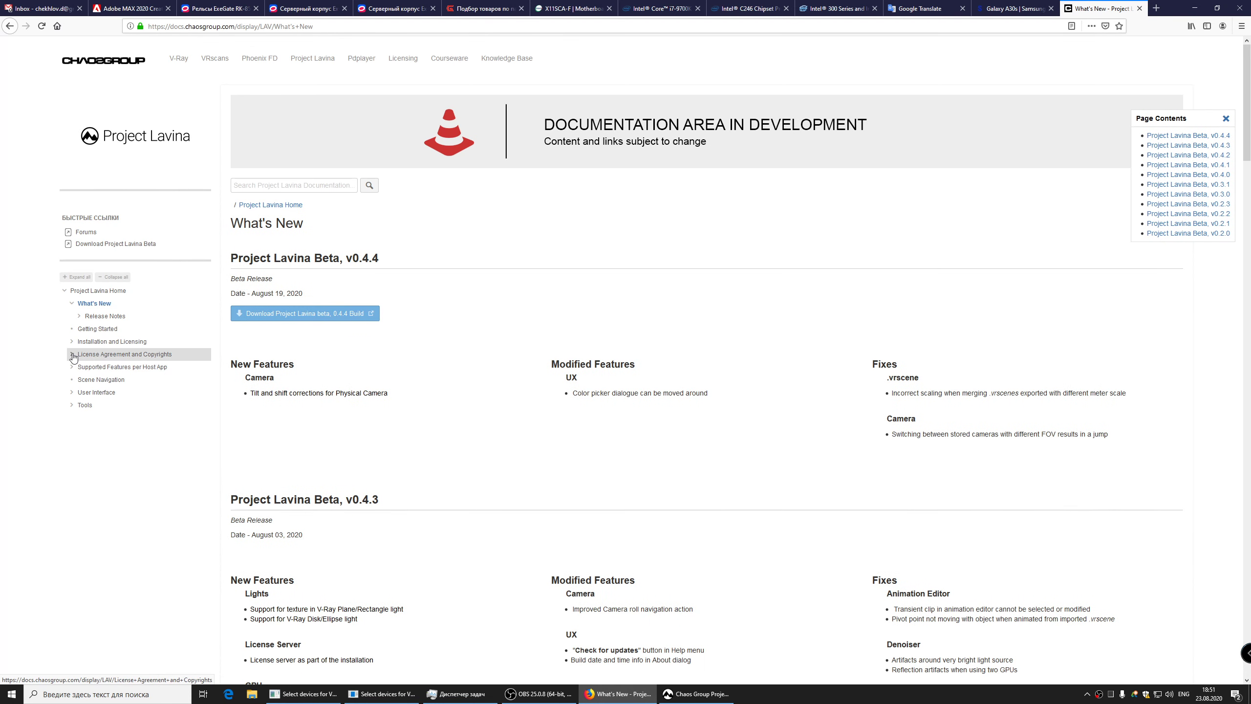
pyautogui.click(72, 366)
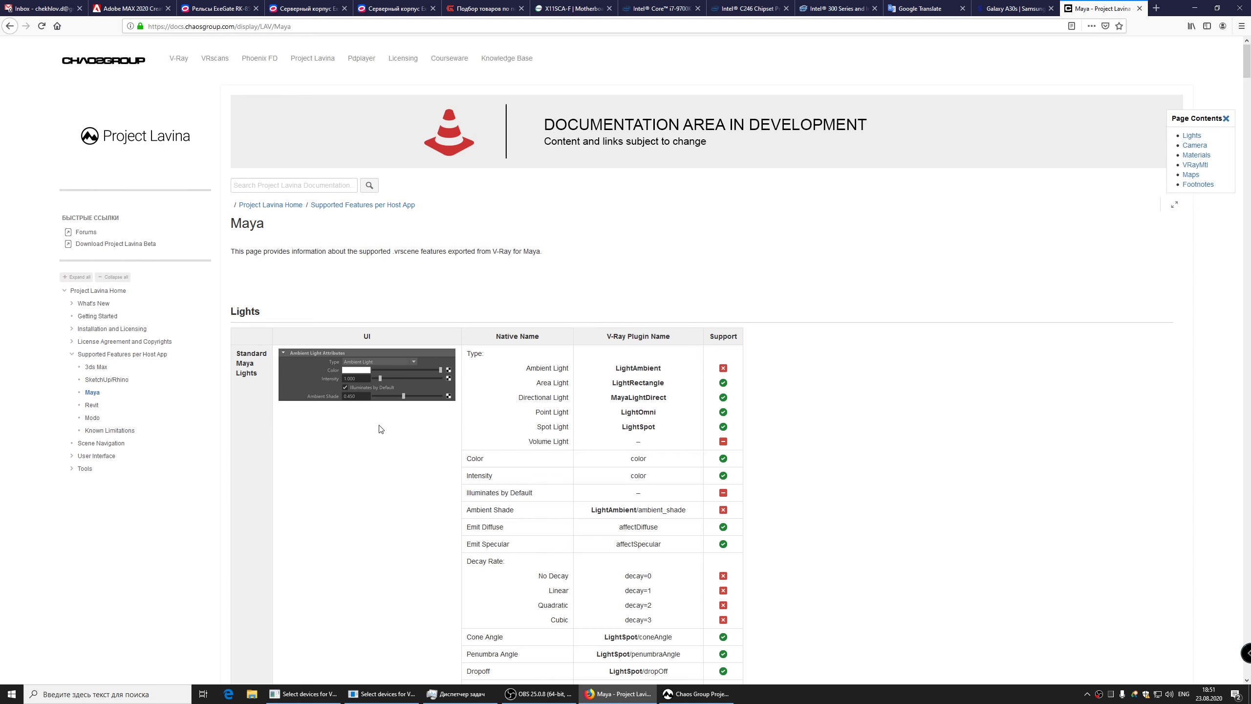
pyautogui.scroll(-3, 785, 402)
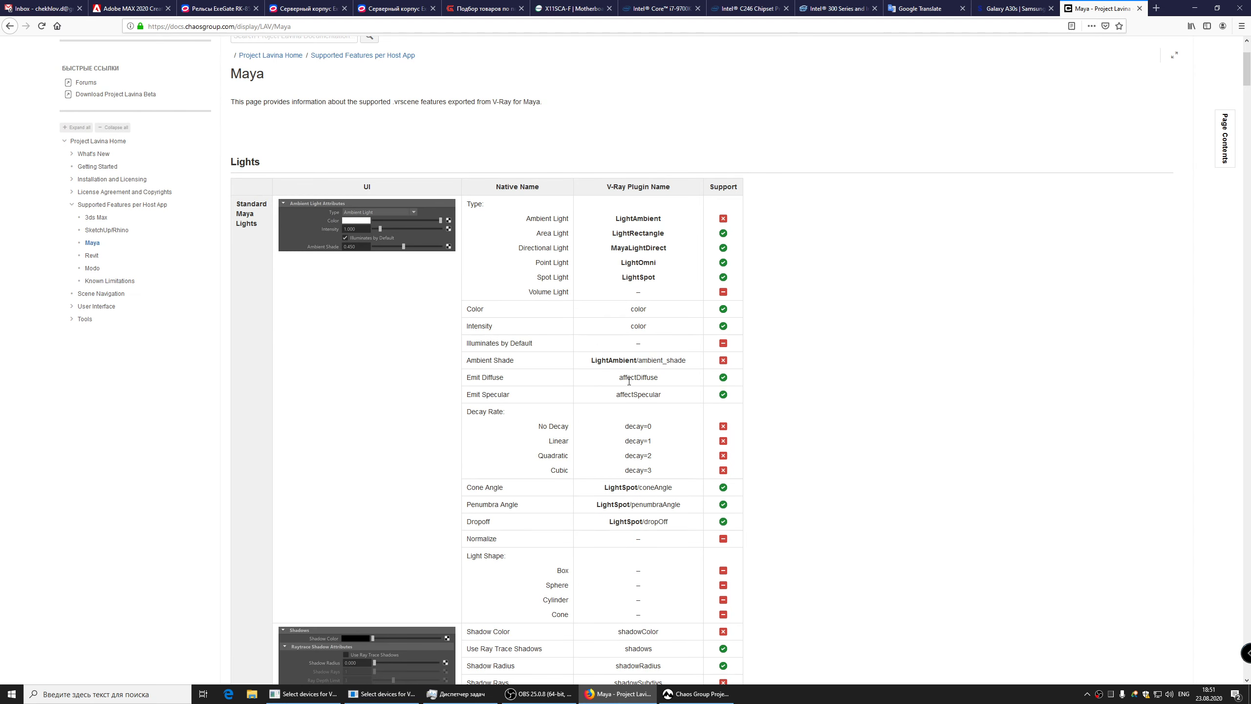
pyautogui.scroll(-3, 738, 394)
# Read down the Maya support page past the V-Ray light tables to the Camera table
pyautogui.scroll(-3, 694, 391)
pyautogui.scroll(-3, 680, 402)
pyautogui.scroll(-5, 669, 411)
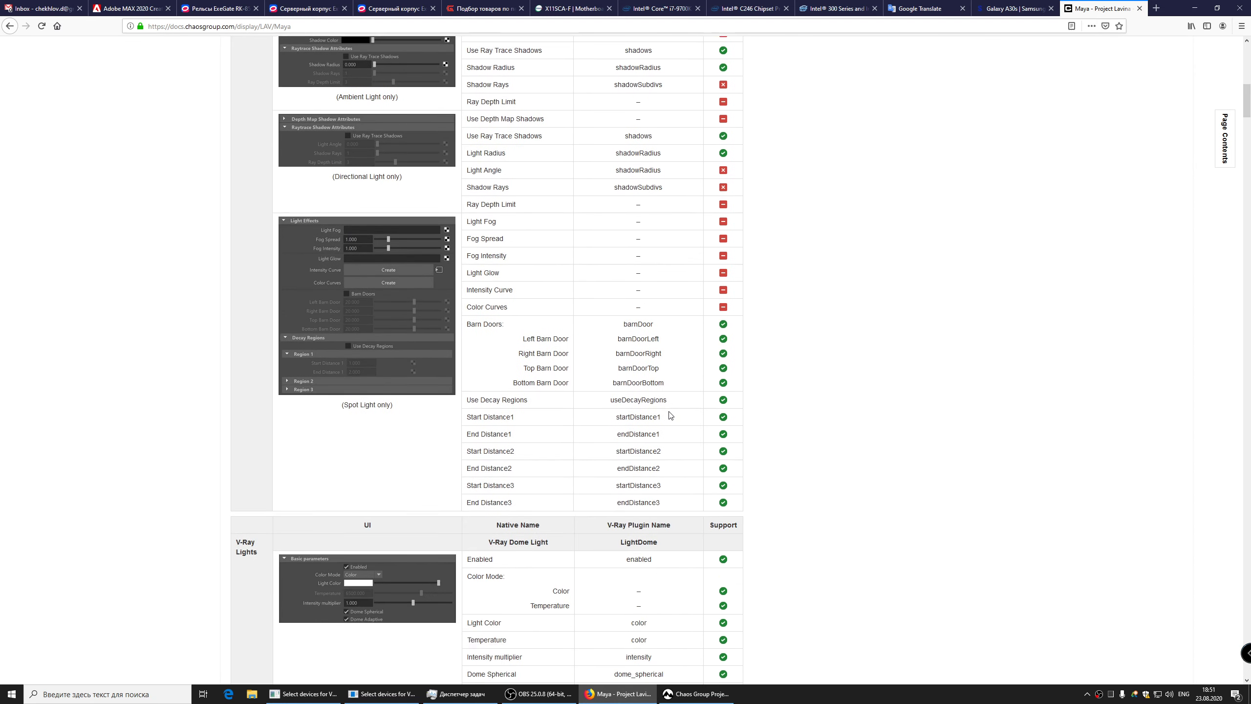
pyautogui.scroll(-4, 669, 411)
pyautogui.scroll(-4, 670, 410)
pyautogui.scroll(-2, 670, 411)
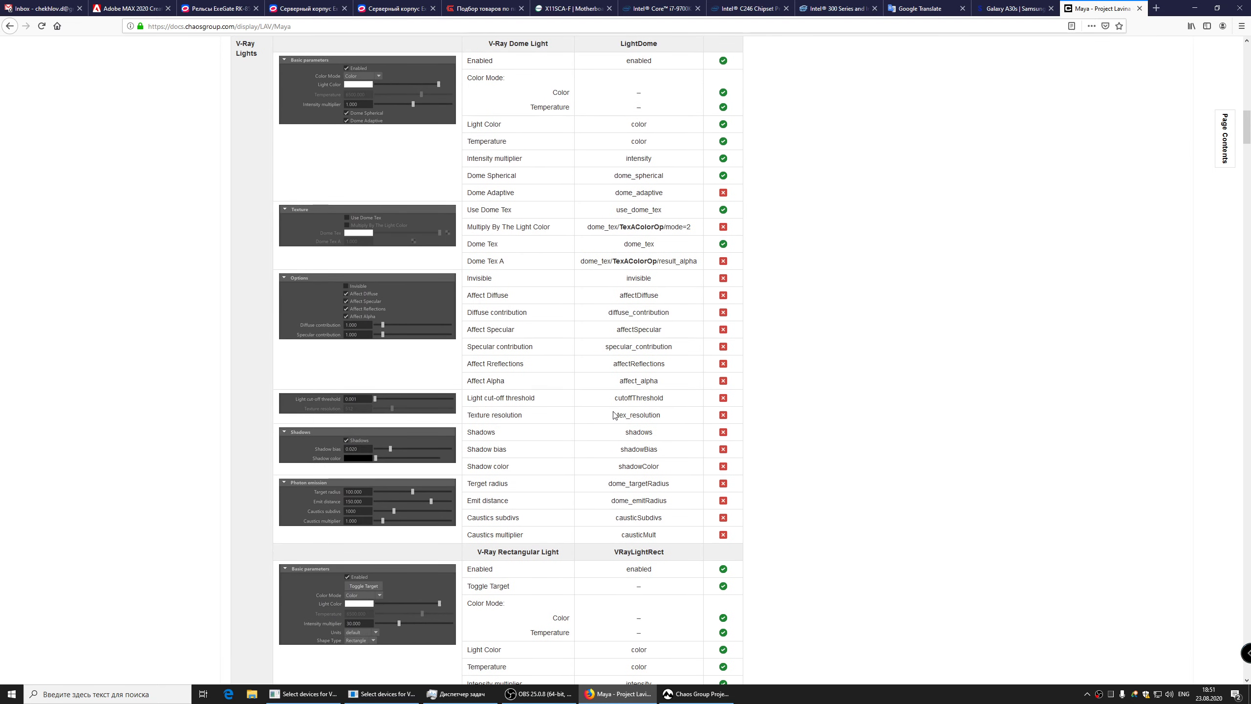
pyautogui.scroll(-8, 640, 413)
pyautogui.scroll(-1, 613, 415)
pyautogui.scroll(-4, 613, 414)
pyautogui.scroll(-5, 613, 415)
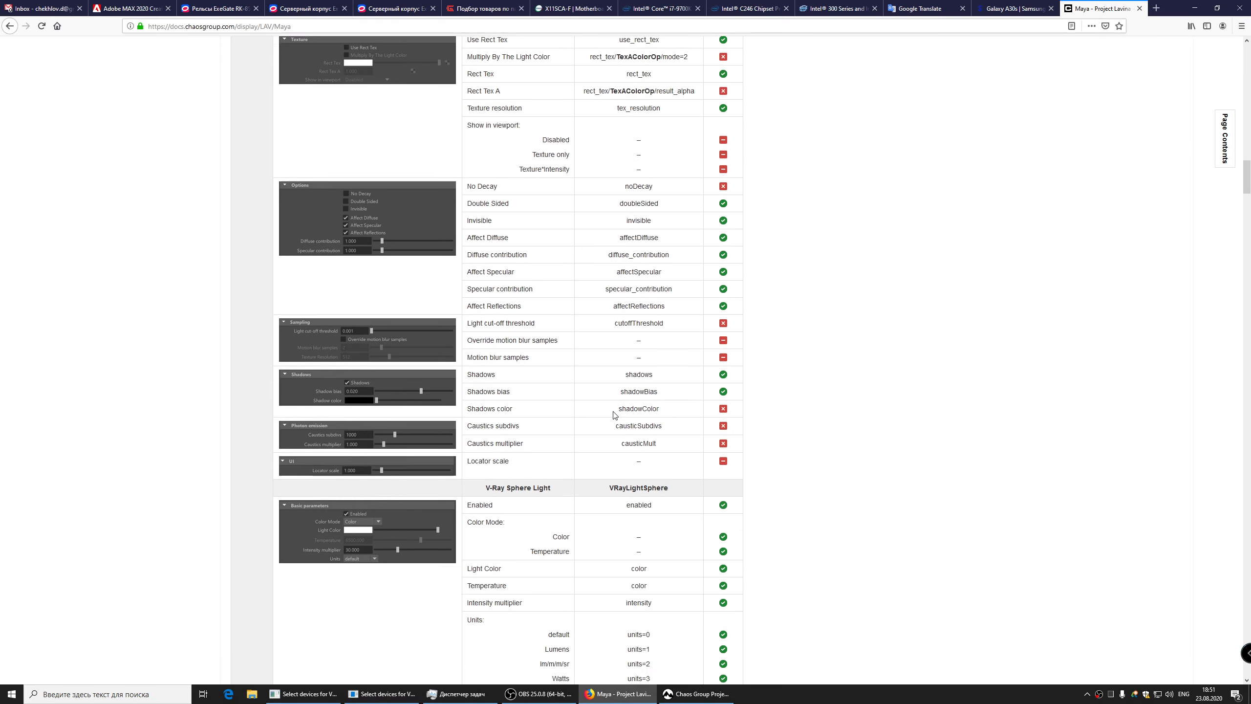
pyautogui.scroll(-5, 613, 415)
pyautogui.scroll(-4, 613, 415)
pyautogui.scroll(-1, 613, 415)
pyautogui.scroll(-6, 613, 415)
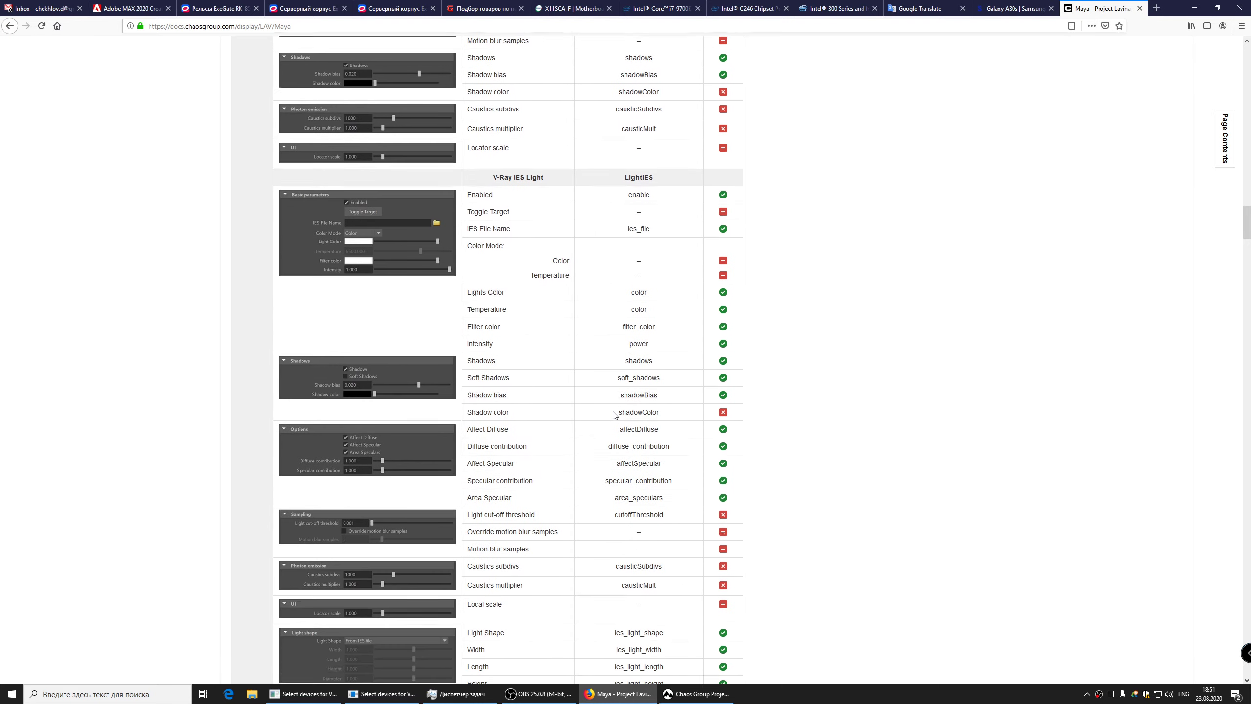
pyautogui.scroll(-2, 613, 415)
pyautogui.scroll(-5, 613, 415)
pyautogui.scroll(-6, 613, 414)
pyautogui.scroll(-4, 613, 415)
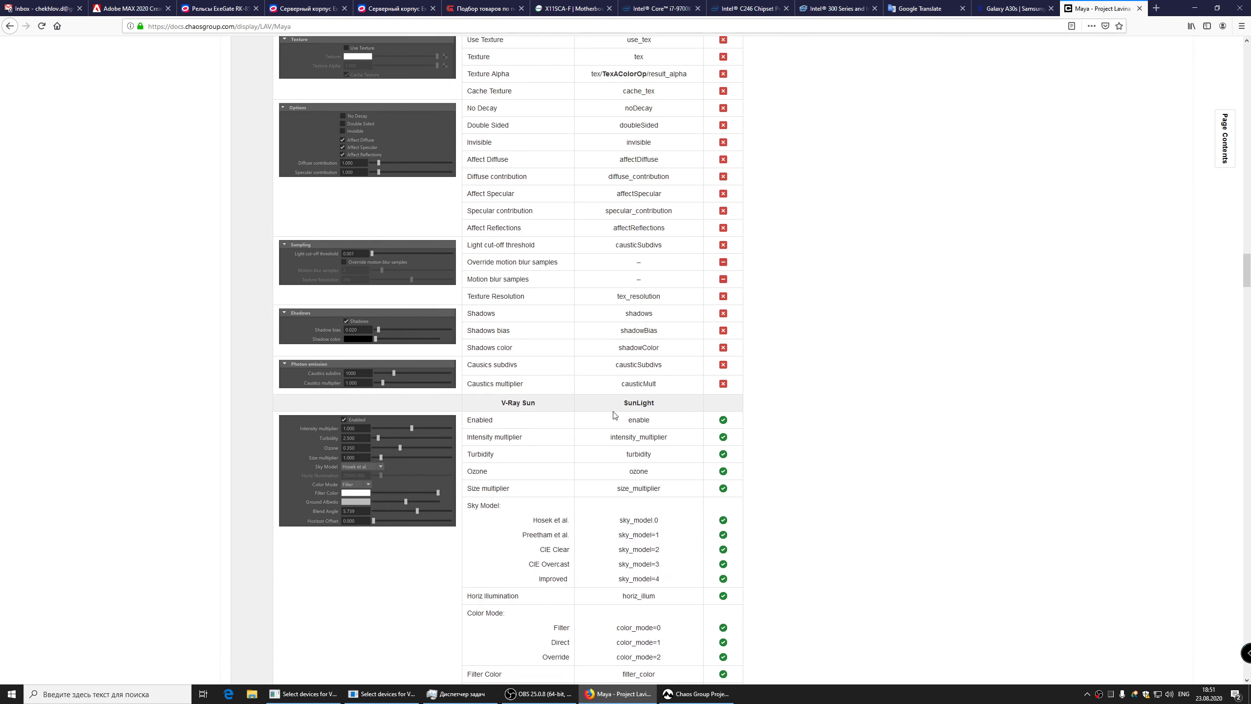
pyautogui.scroll(-5, 613, 415)
pyautogui.scroll(-5, 614, 415)
pyautogui.scroll(-4, 614, 415)
pyautogui.scroll(-3, 615, 416)
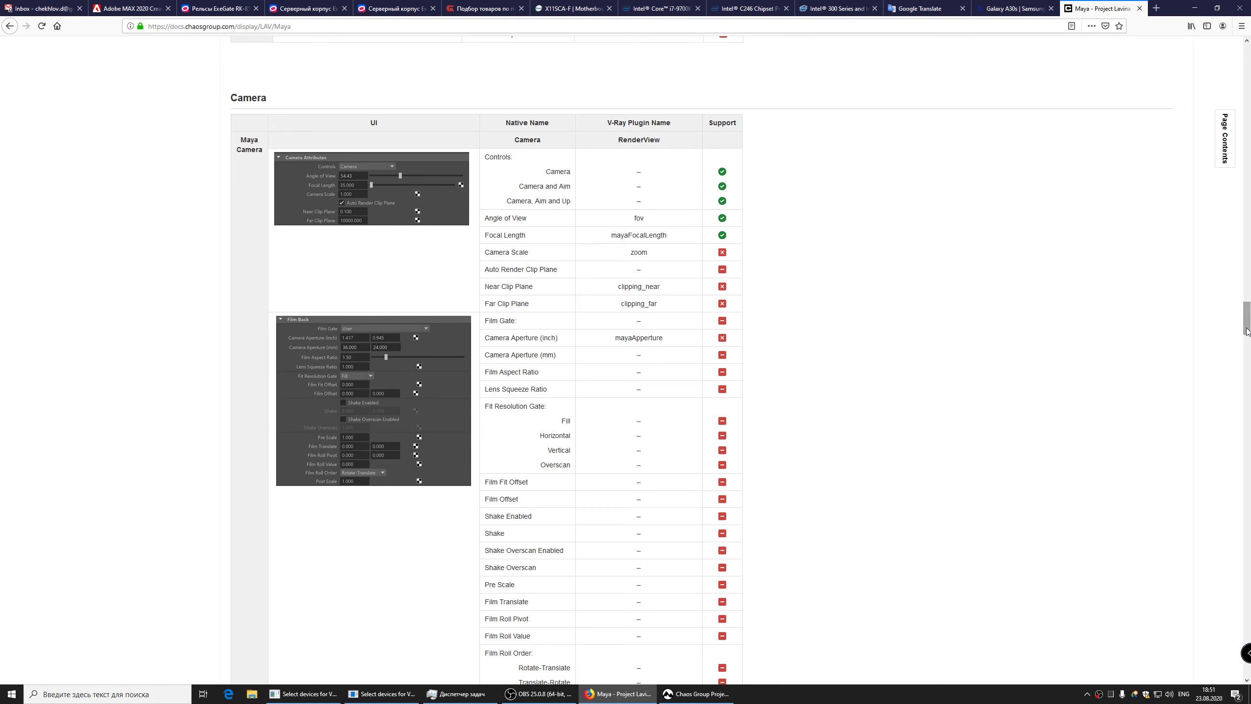
pyautogui.moveTo(1246, 319); pyautogui.dragTo(1246, 74)
# Back in Lavina, set the Lights panel to Compact and orbit above the rooftops
pyautogui.hotkey('alt', 'Tab')
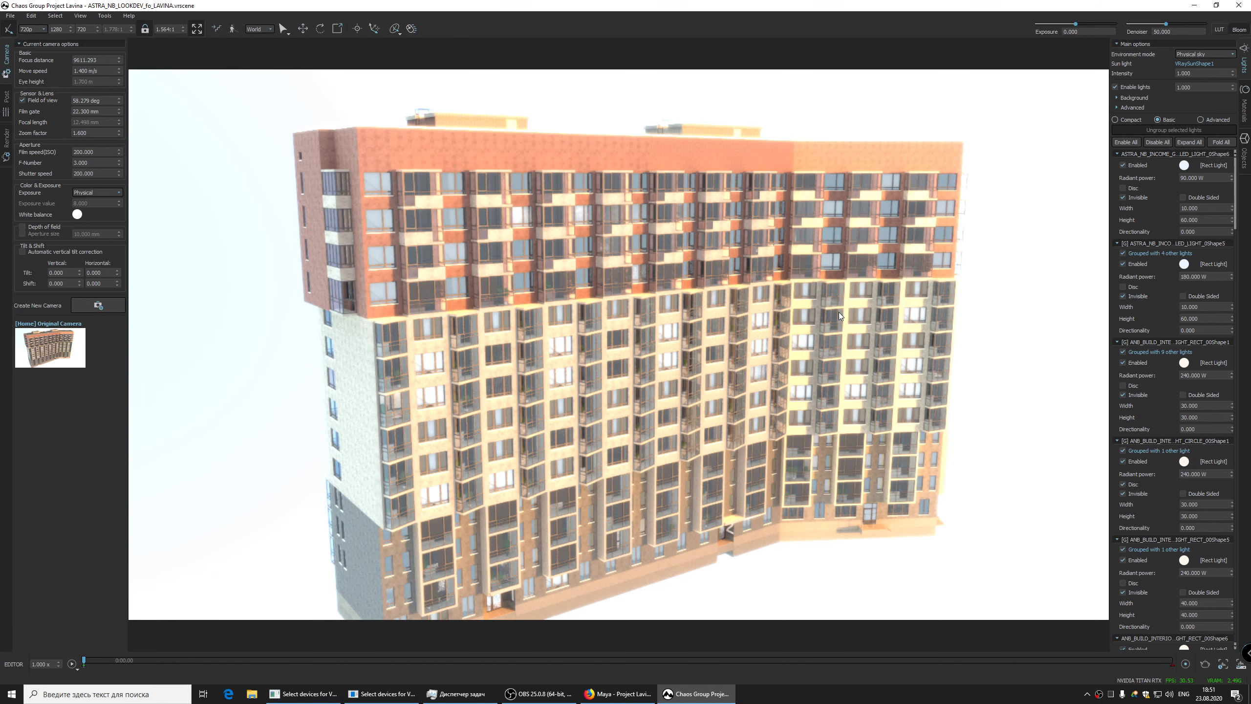
pyautogui.moveTo(778, 327); pyautogui.dragTo(785, 358)
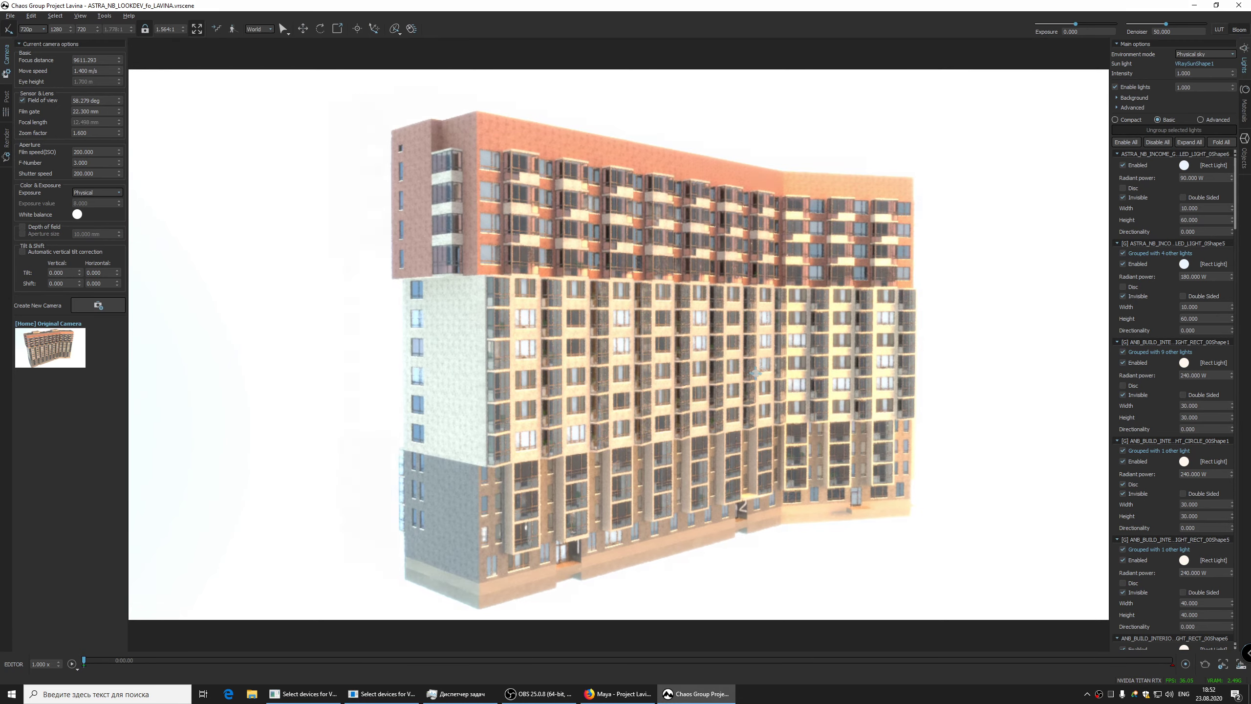
pyautogui.moveTo(785, 358); pyautogui.dragTo(817, 366)
pyautogui.click(1132, 120)
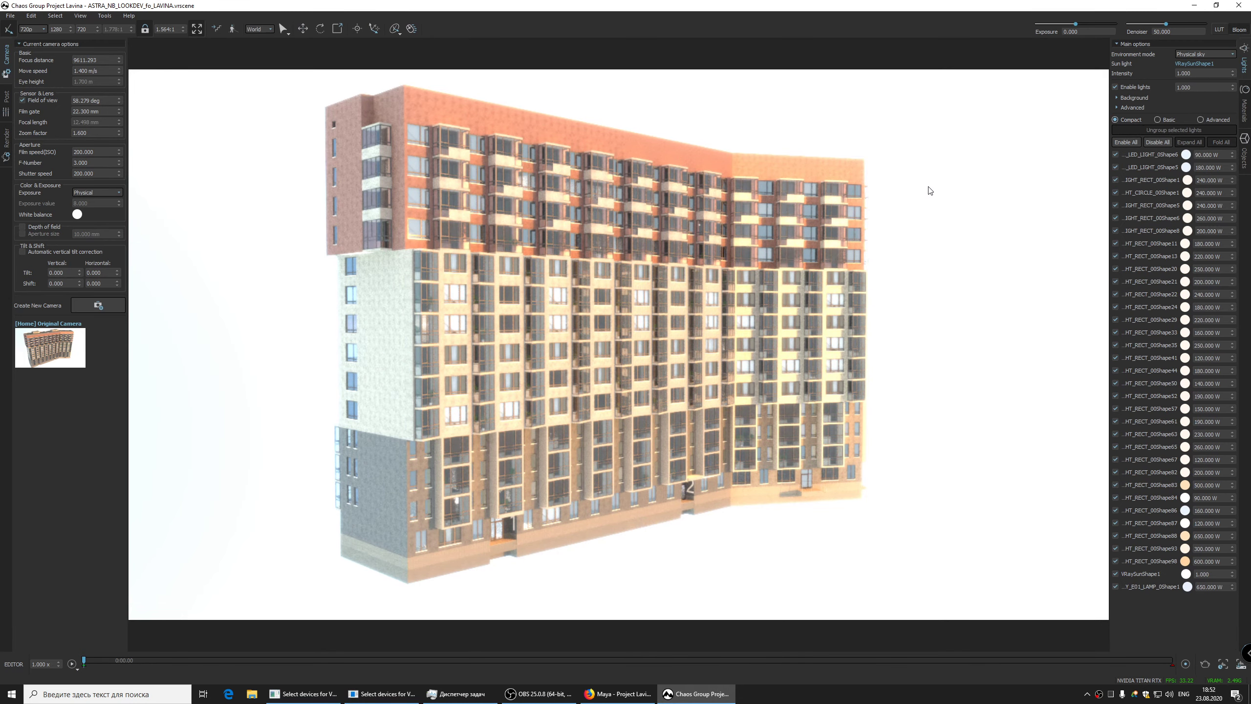
pyautogui.moveTo(808, 230)
pyautogui.mouseDown()
pyautogui.moveTo(871, 184)
pyautogui.moveTo(837, 195)
pyautogui.mouseUp()
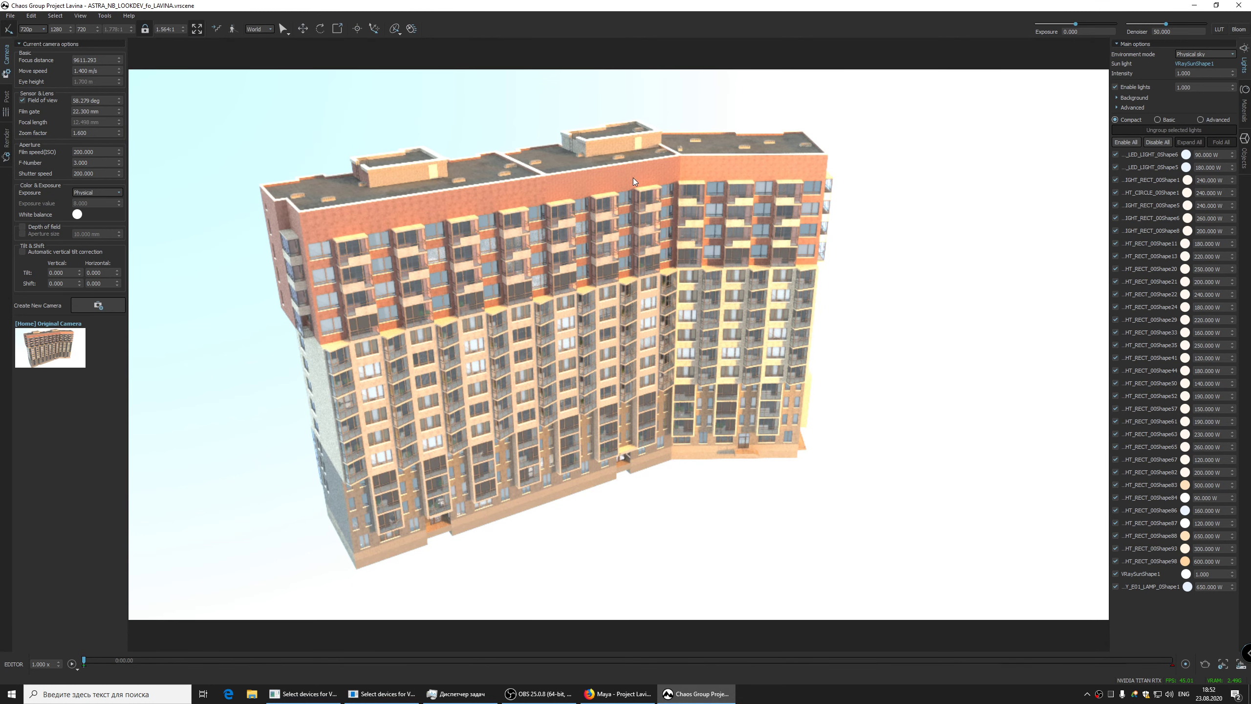
pyautogui.click(282, 30)
# Select a vertical building section and move it up and to the left
pyautogui.click(582, 179)
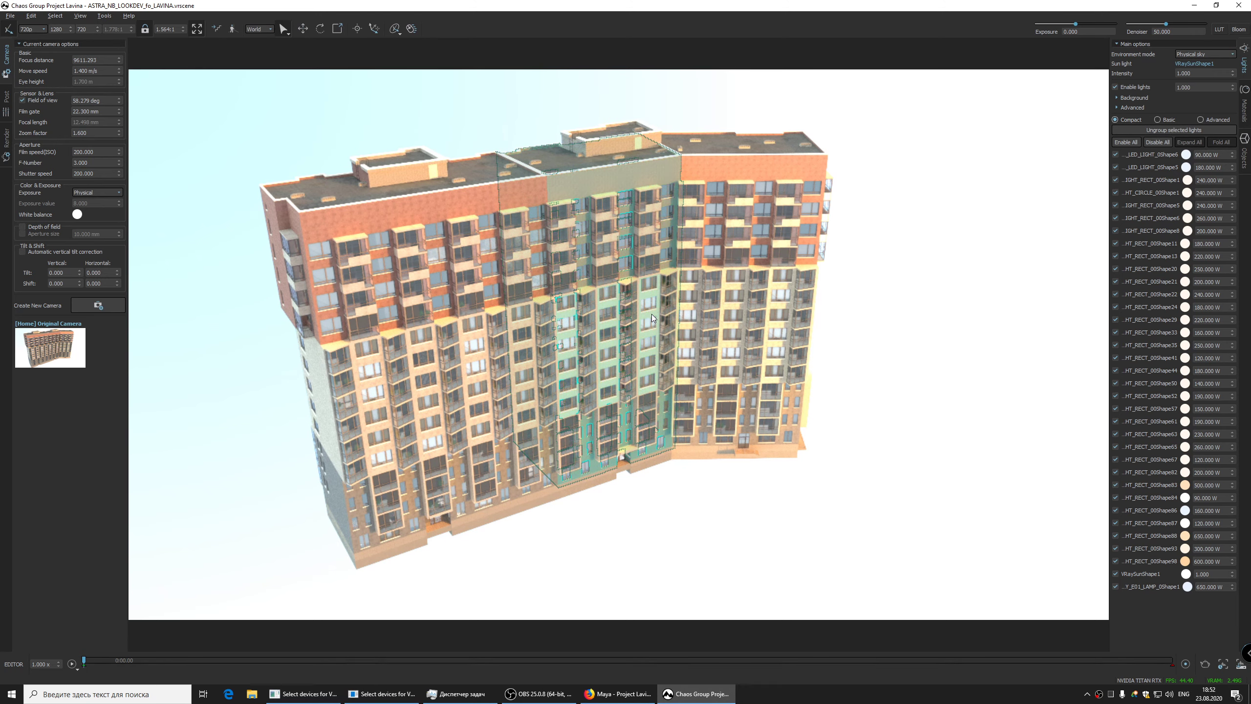
pyautogui.moveTo(666, 289); pyautogui.dragTo(714, 266)
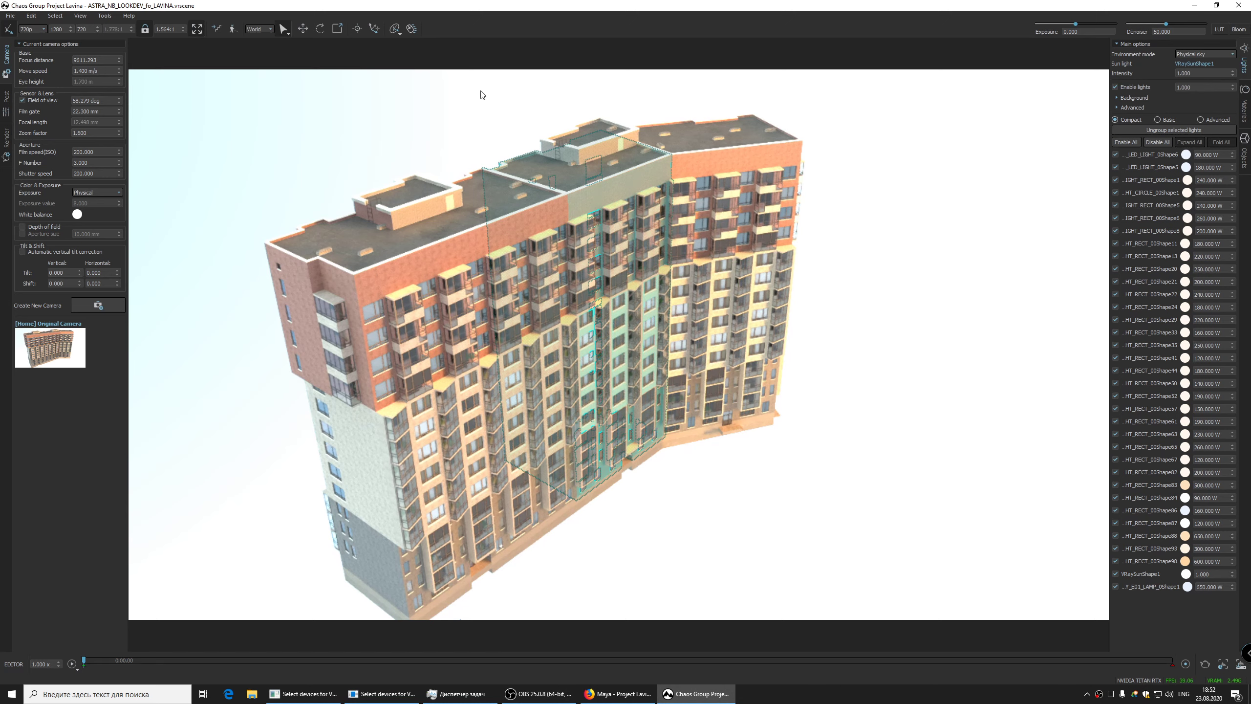
pyautogui.click(303, 29)
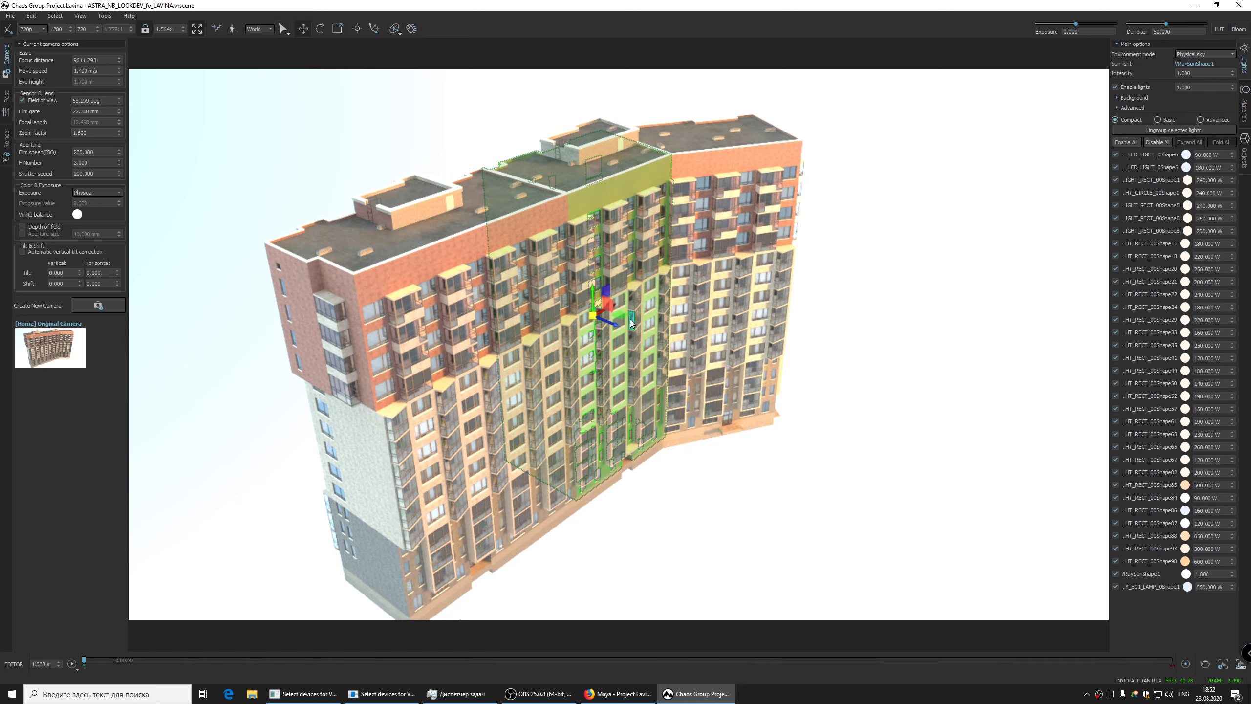
pyautogui.moveTo(612, 321)
pyautogui.mouseDown()
pyautogui.moveTo(509, 272)
pyautogui.moveTo(608, 276)
pyautogui.moveTo(492, 320)
pyautogui.moveTo(560, 310)
pyautogui.moveTo(490, 245)
pyautogui.mouseUp()
# Inspect the roofs, then expand Advanced main options: ambient light 0.000, lights tree 3 samples
pyautogui.scroll(5, 491, 246)
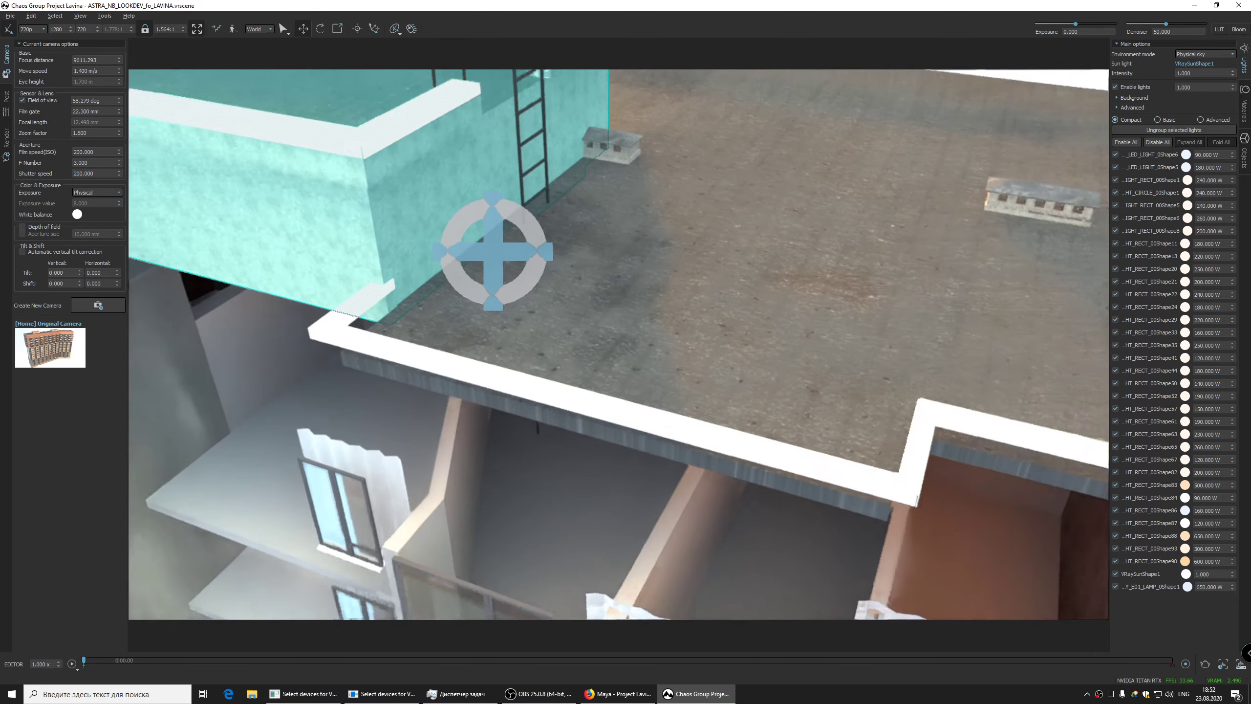
pyautogui.scroll(2, 498, 256)
pyautogui.scroll(-5, 497, 256)
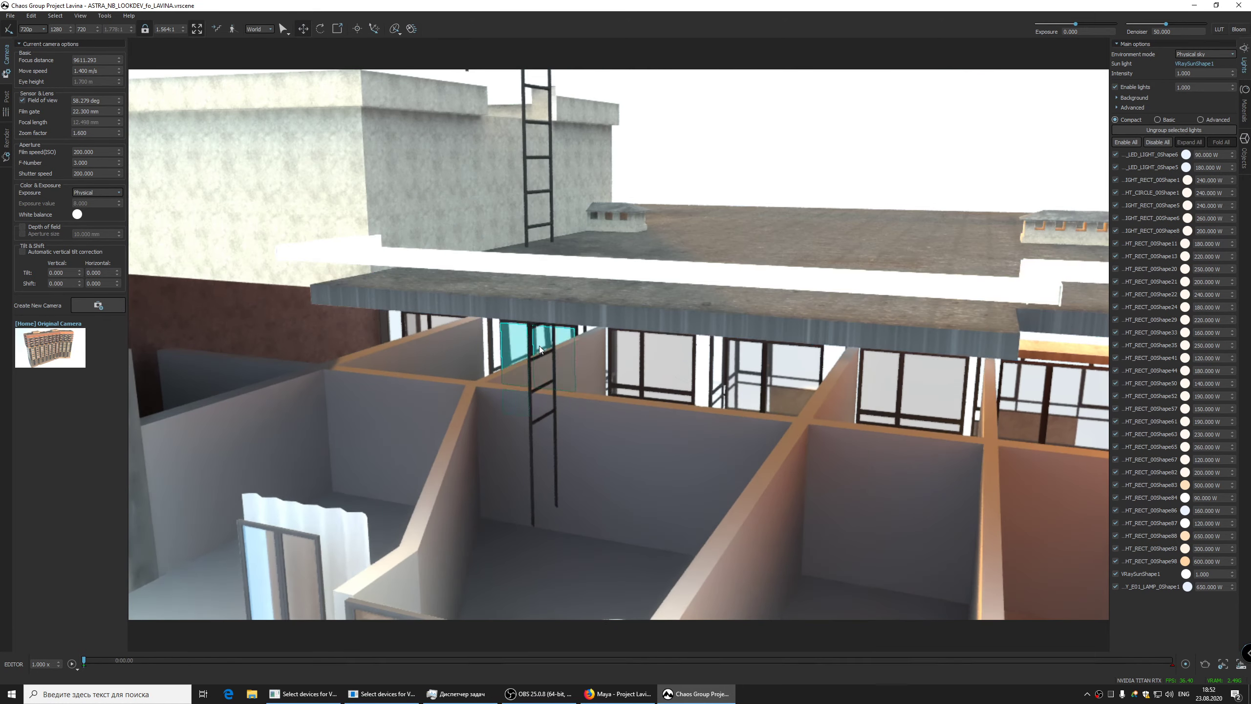
pyautogui.scroll(-3, 599, 351)
pyautogui.click(639, 326)
pyautogui.keyDown('alt'); pyautogui.moveTo(639, 329); pyautogui.dragTo(542, 296); pyautogui.keyUp('alt')
pyautogui.click(1117, 107)
pyautogui.click(1233, 129)
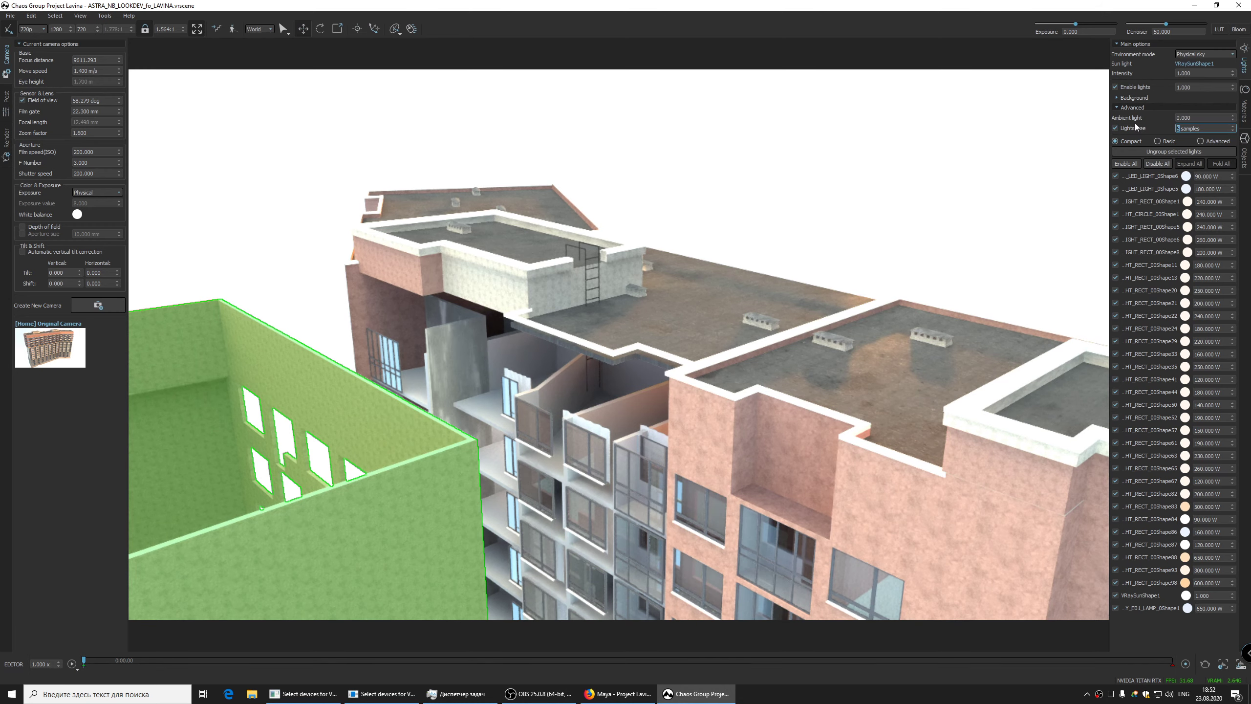
# Lower the sun light intensity to 0, then set it to 0.5
pyautogui.scroll(3, 893, 146)
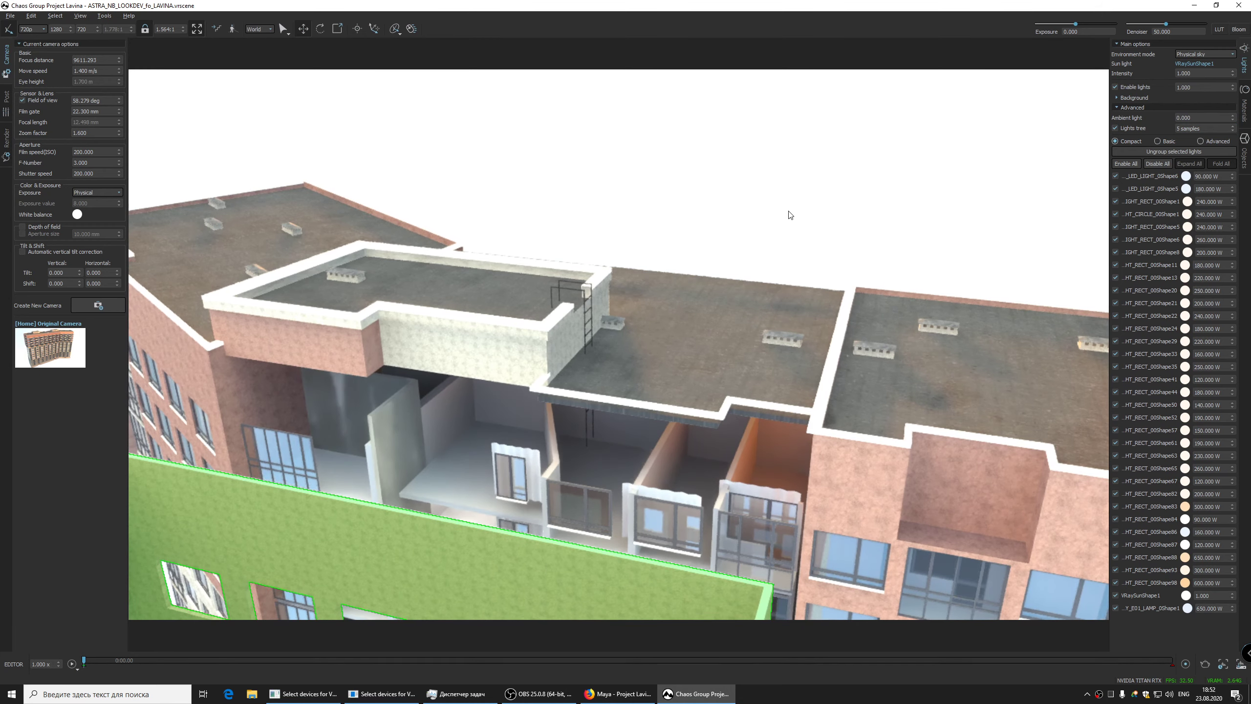
pyautogui.scroll(2, 792, 213)
pyautogui.scroll(-3, 794, 211)
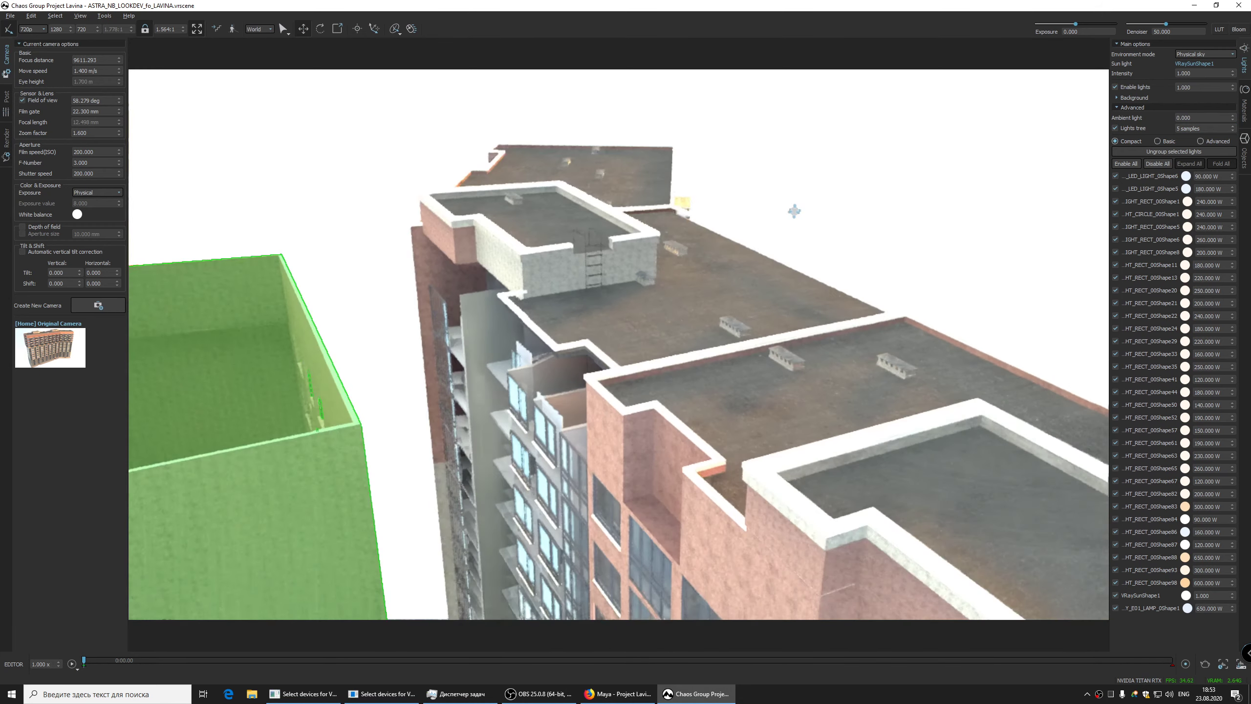
pyautogui.doubleClick(1201, 73)
pyautogui.write('0')
pyautogui.press('Return')
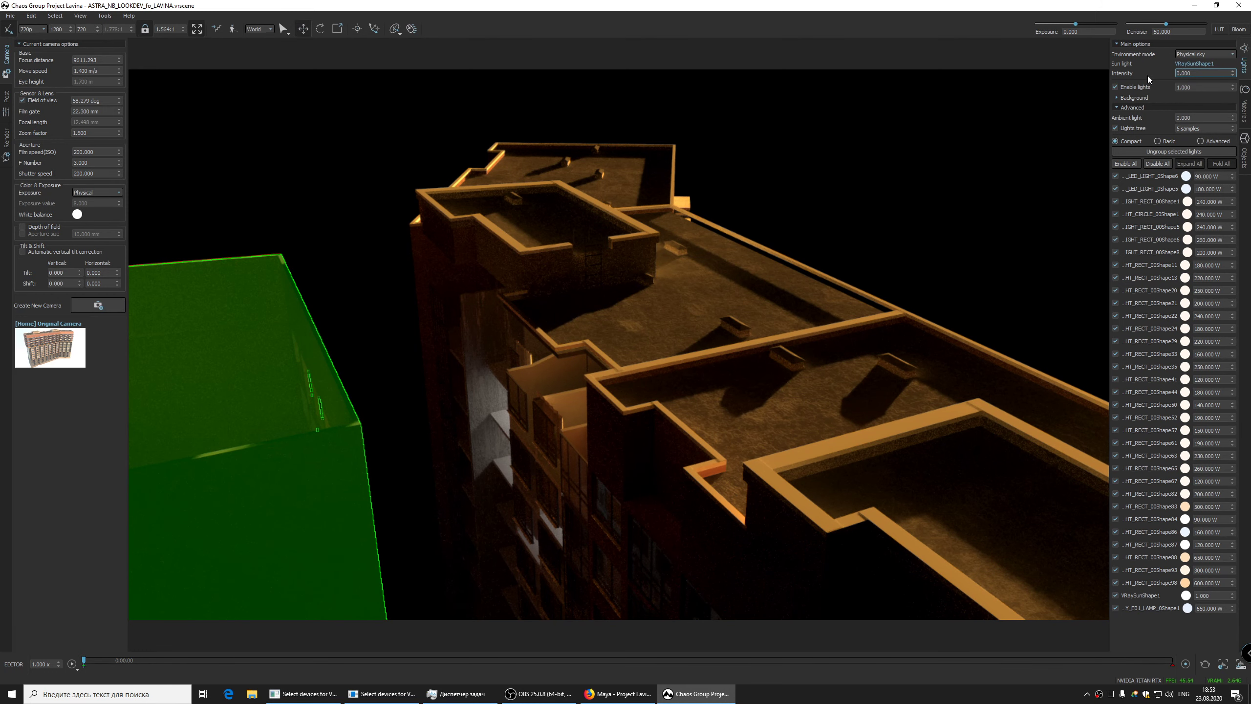
pyautogui.write('0.5')
pyautogui.press('Return')
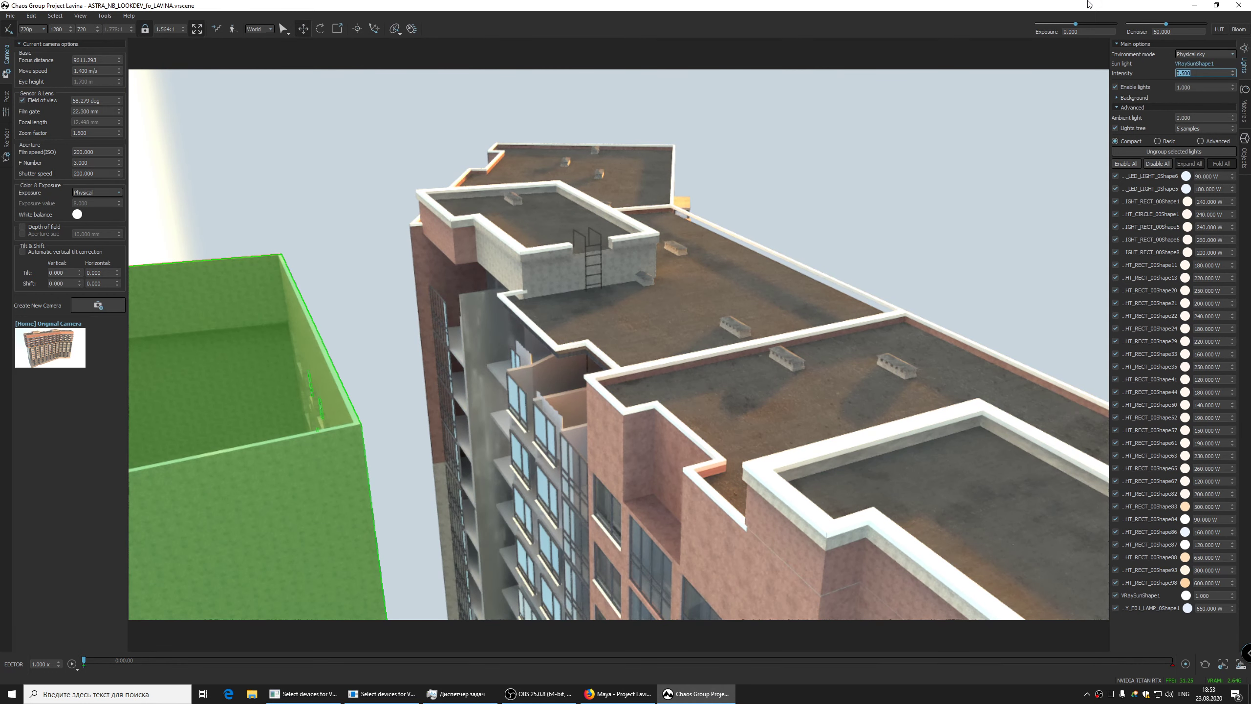
# Frame the whole building and switch the environment mode to an image texture
pyautogui.moveTo(568, 313); pyautogui.dragTo(887, 209)
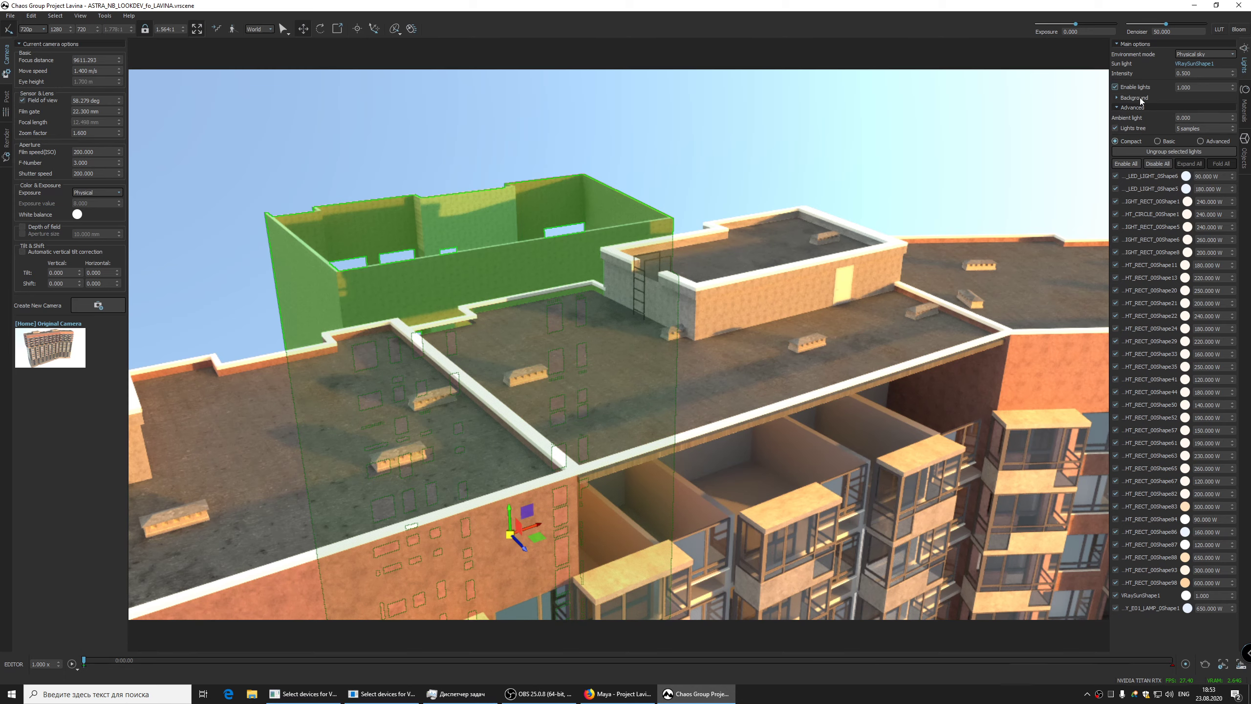
pyautogui.press('f')
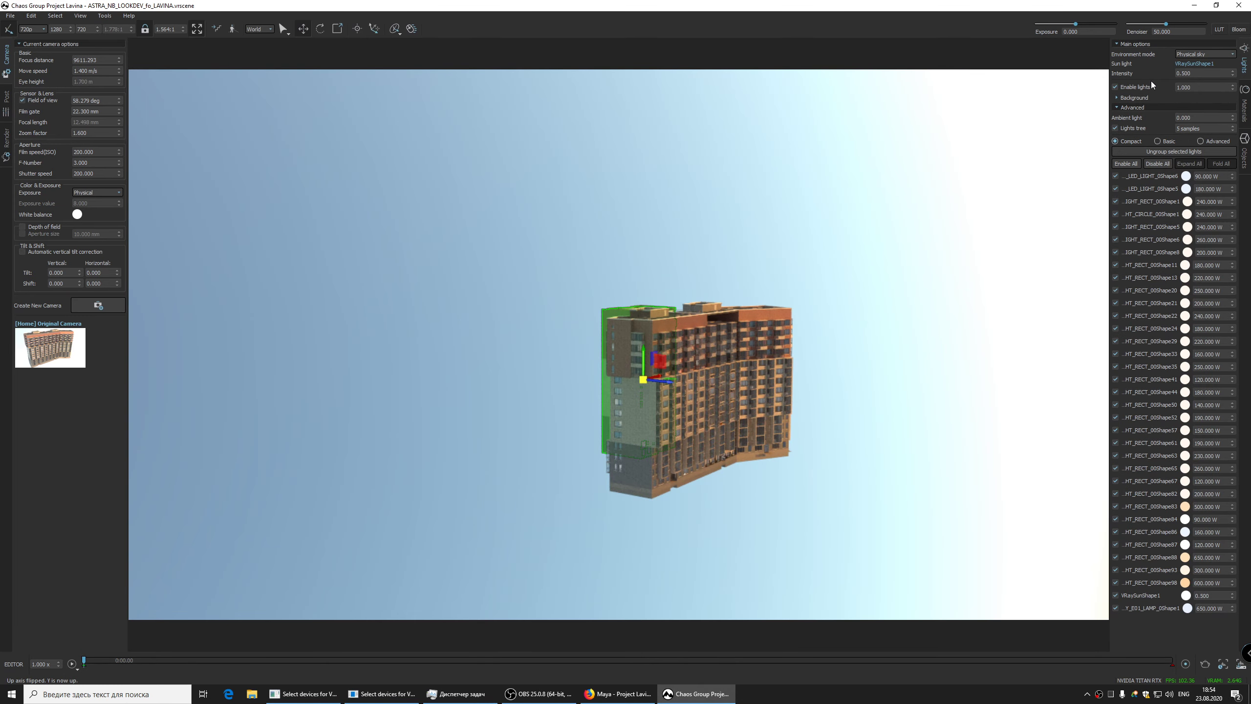
pyautogui.click(1185, 73)
pyautogui.click(1190, 52)
pyautogui.click(1194, 69)
# Load flower_road_8k.hdr as the environment texture
pyautogui.click(1204, 65)
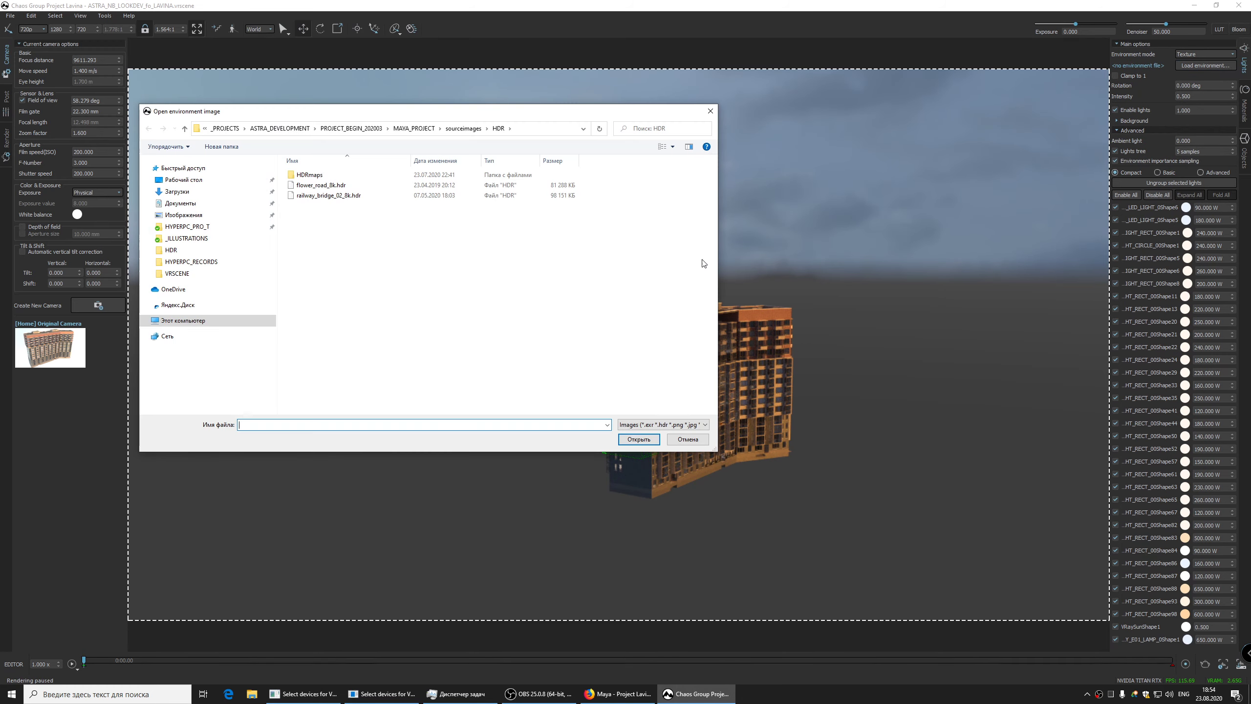
pyautogui.click(340, 185)
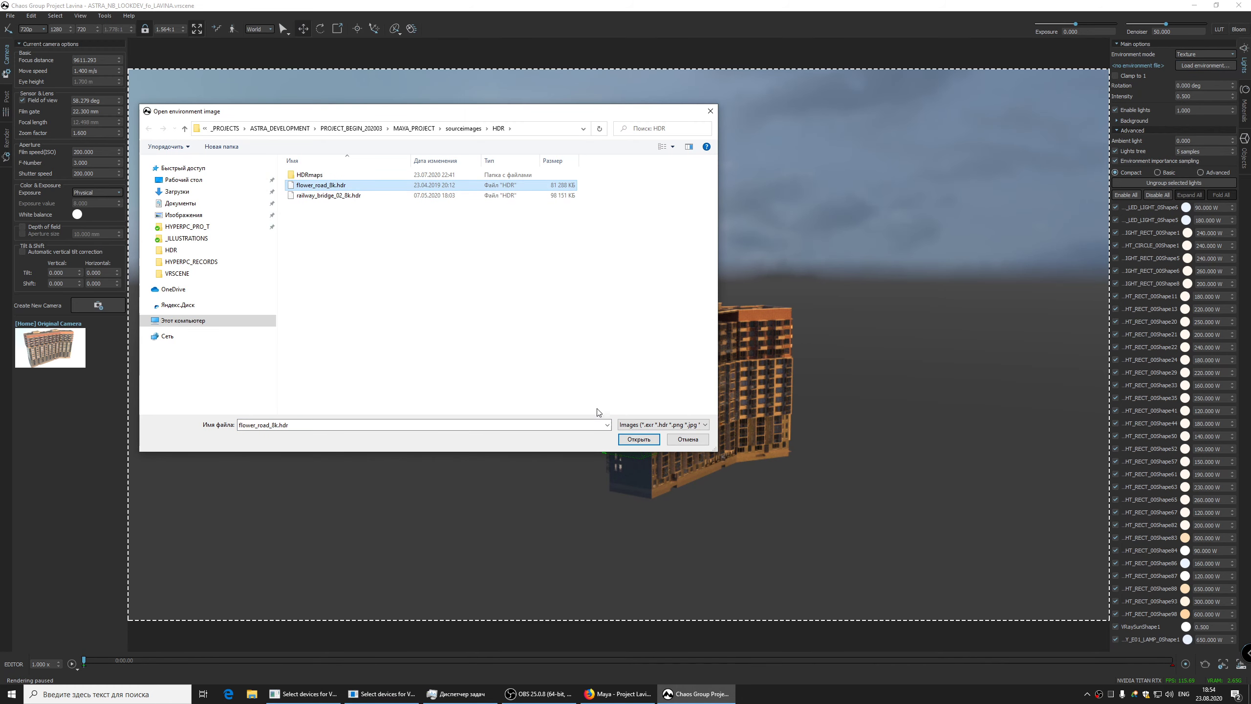
pyautogui.click(638, 438)
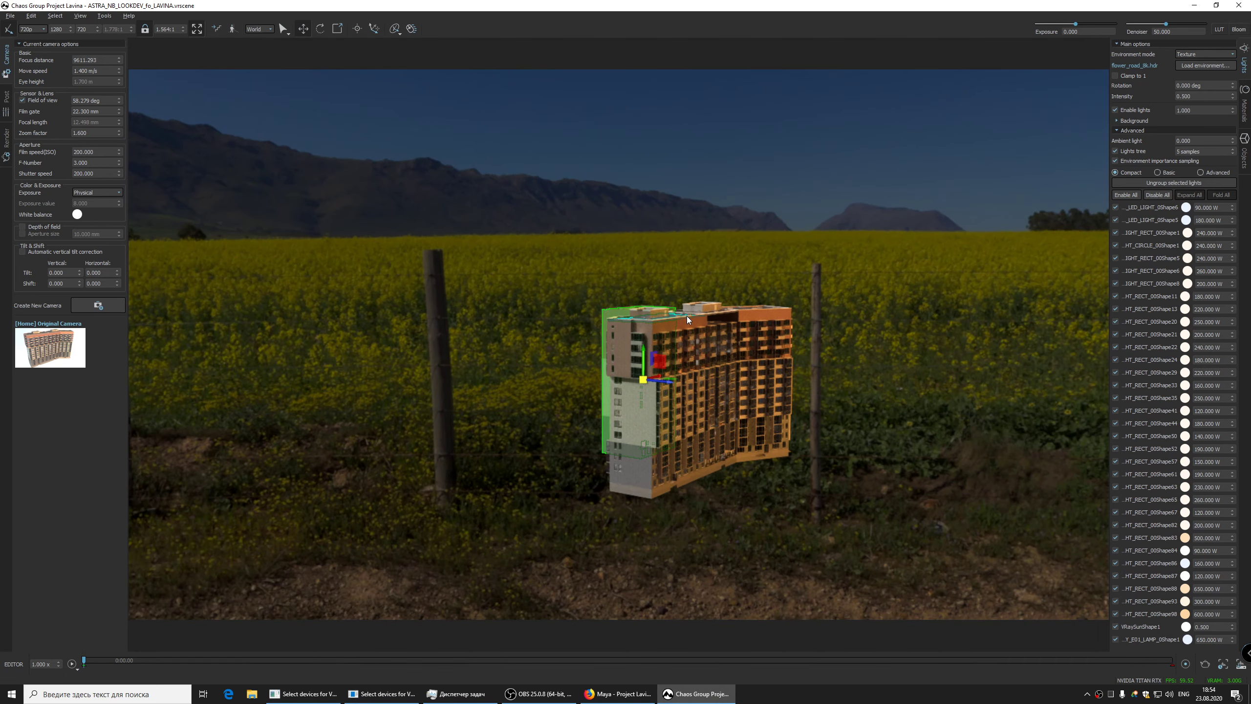
pyautogui.scroll(5, 686, 316)
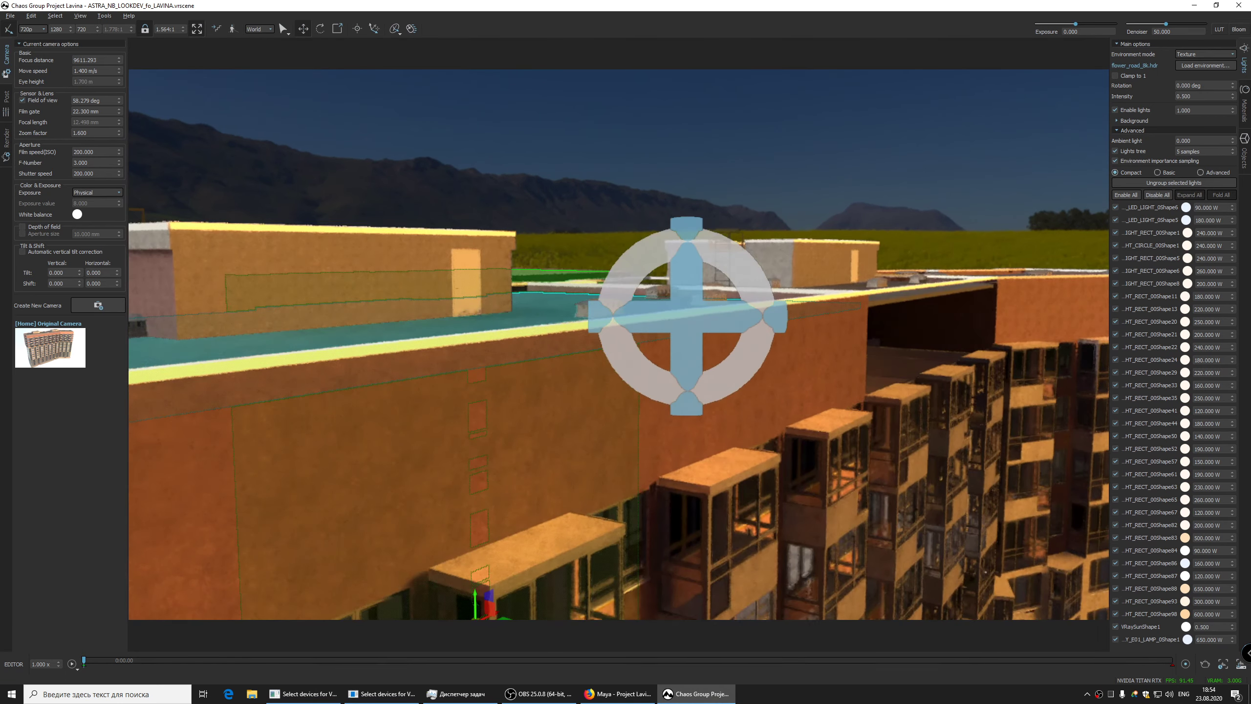
pyautogui.scroll(-5, 686, 316)
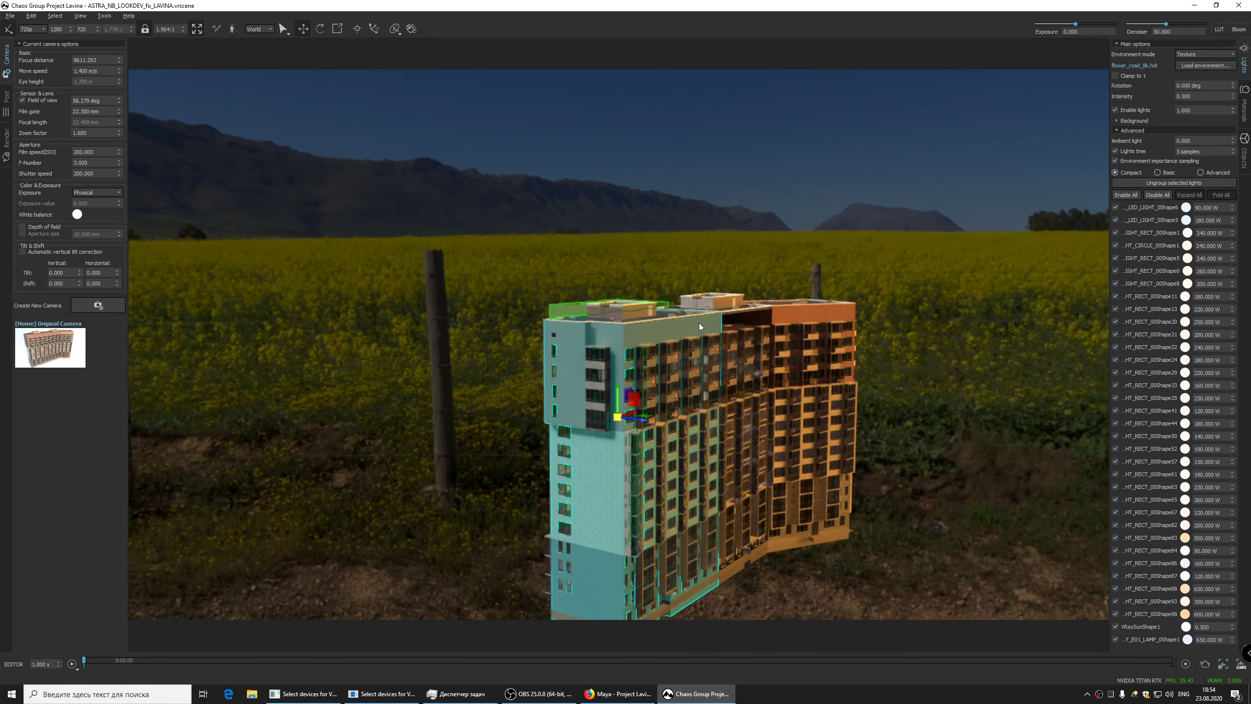
pyautogui.moveTo(699, 323); pyautogui.dragTo(444, 325)
# Turn off the sun light (VRaySunShape1) and set environment intensity to 2
pyautogui.click(1116, 626)
pyautogui.doubleClick(1201, 96)
pyautogui.write('1')
pyautogui.press('Return')
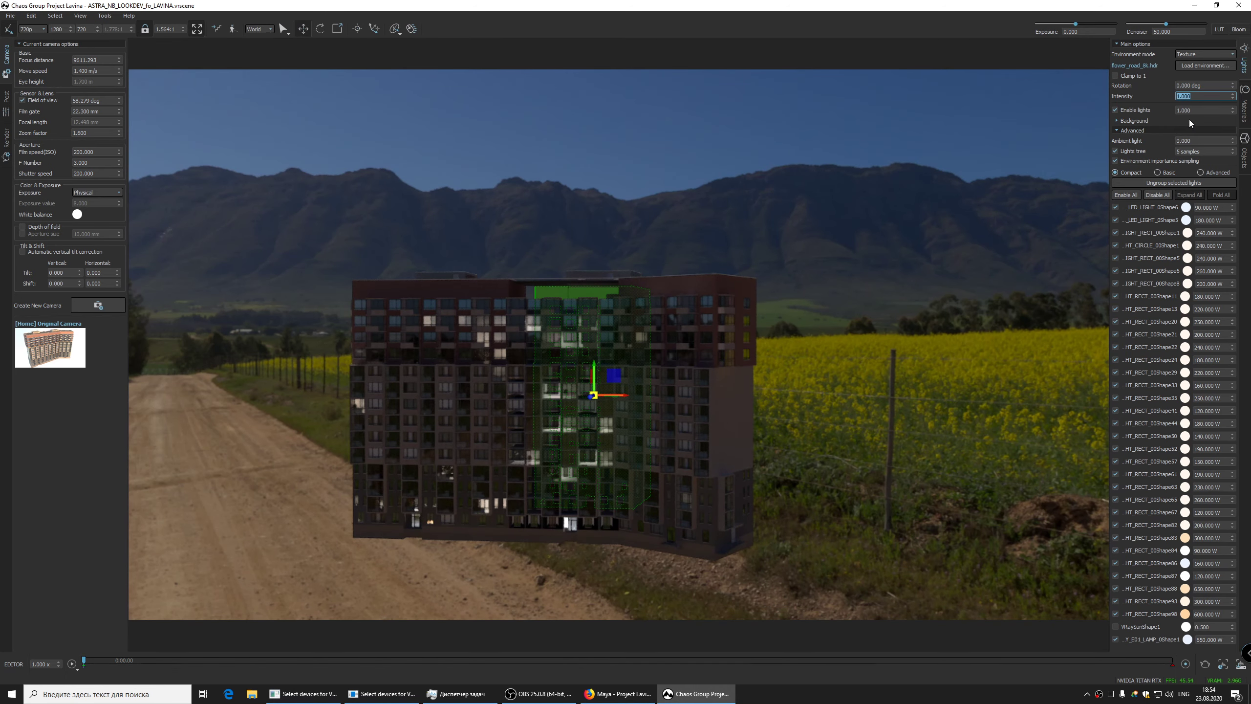
pyautogui.write('2')
pyautogui.press('Return')
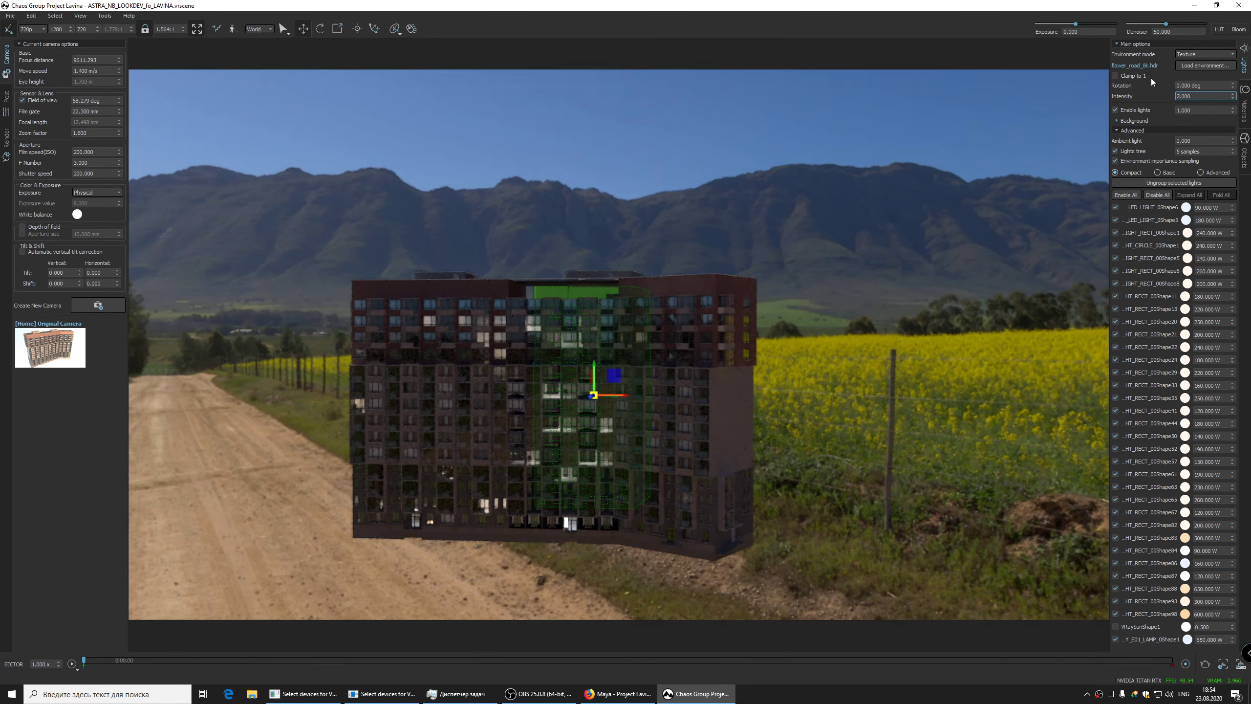
pyautogui.moveTo(437, 223); pyautogui.dragTo(692, 297)
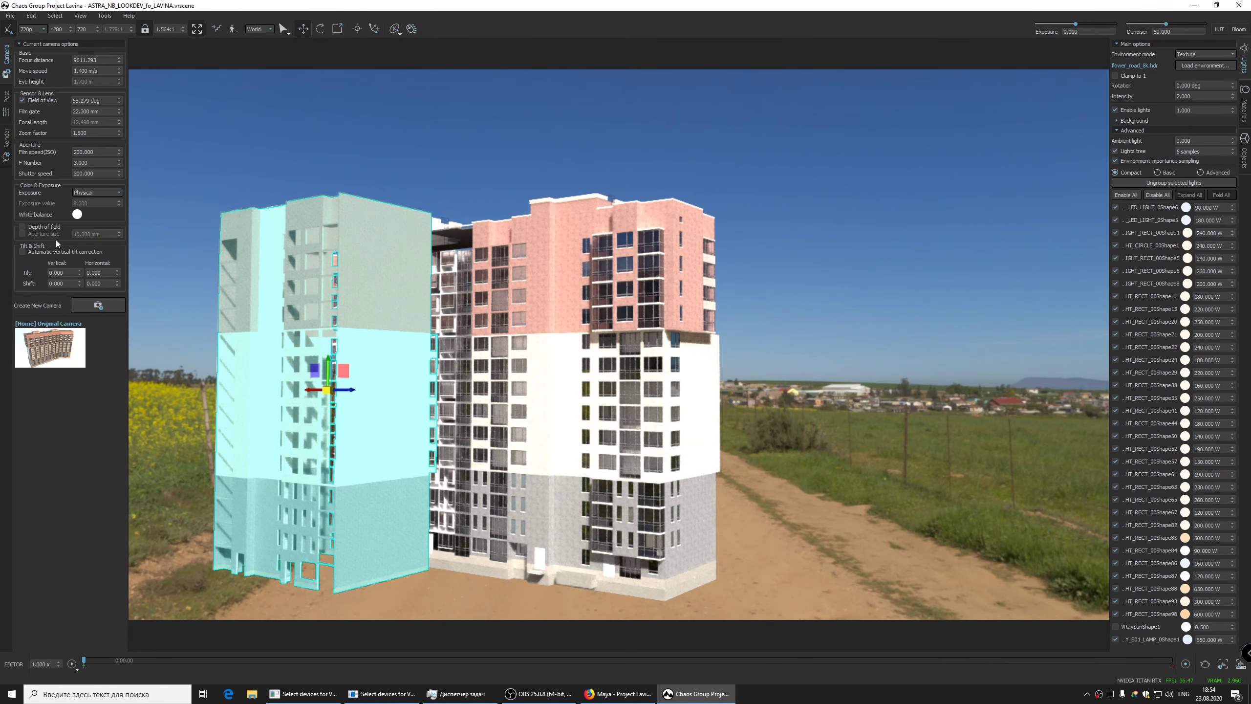
# Set the camera to ISO 100, f-number 5.6 and shutter speed 400
pyautogui.click(84, 152)
pyautogui.write('100')
pyautogui.press('Return')
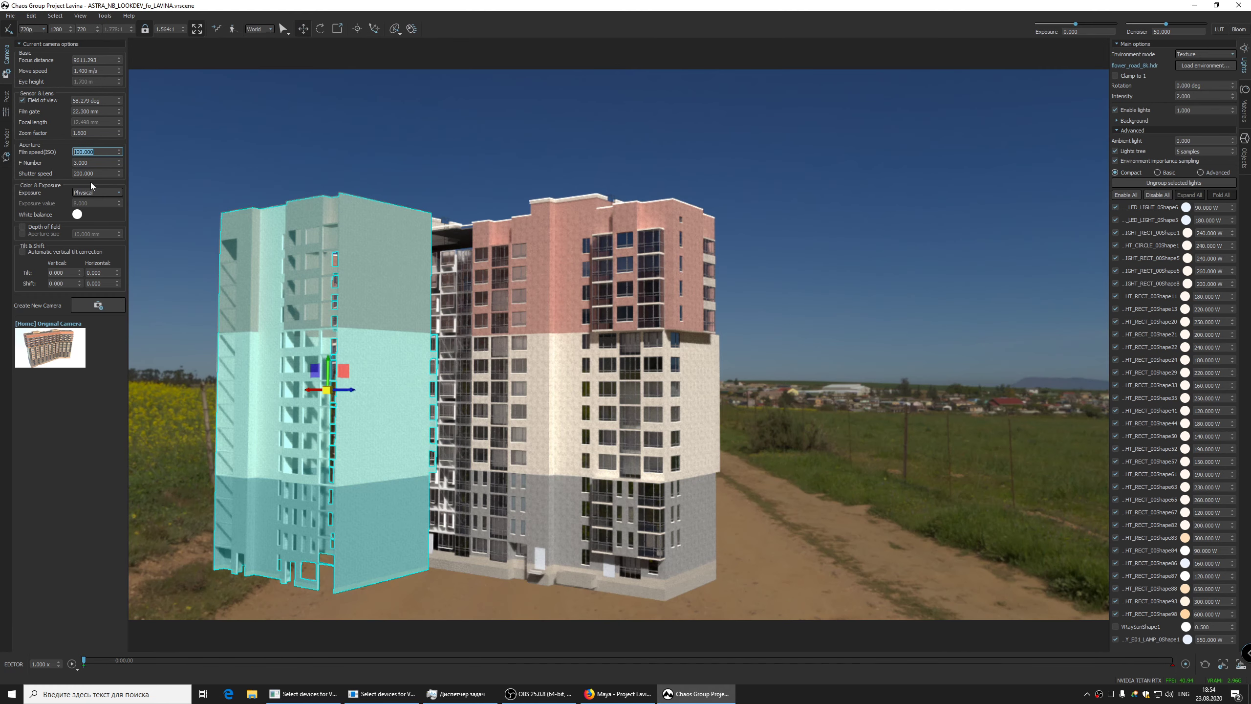
pyautogui.write('50')
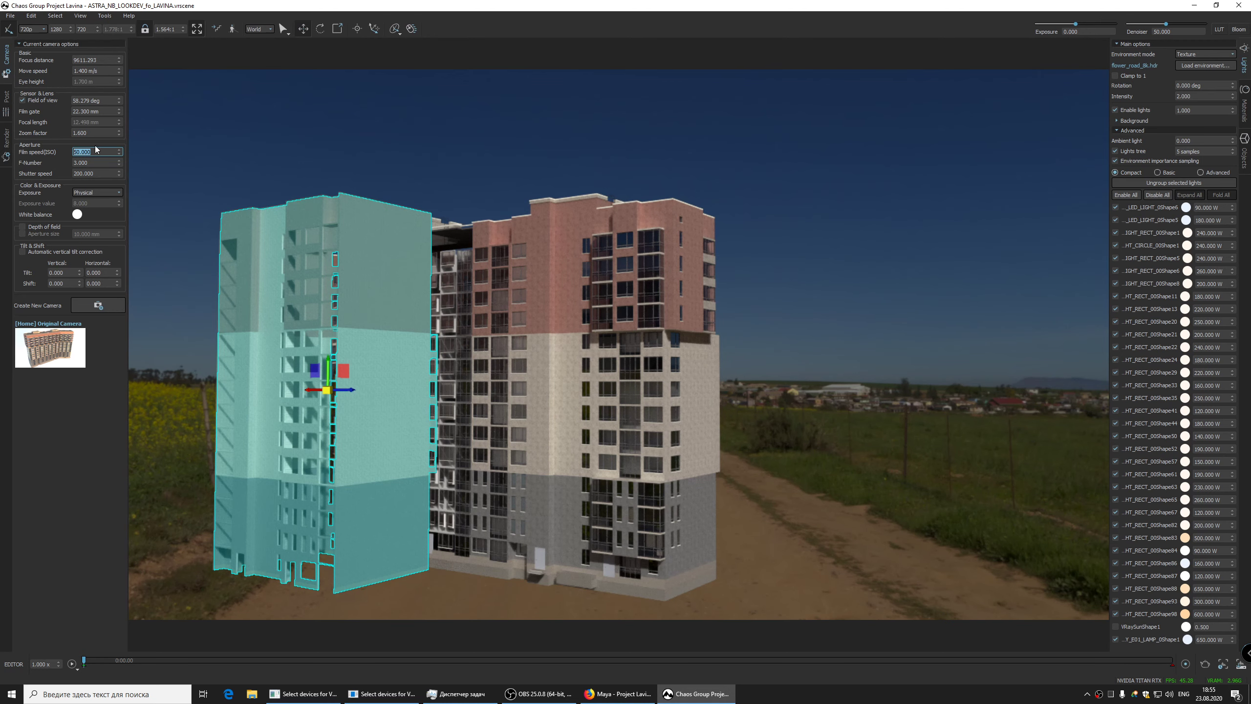
pyautogui.click(91, 152)
pyautogui.write('100')
pyautogui.press('Return')
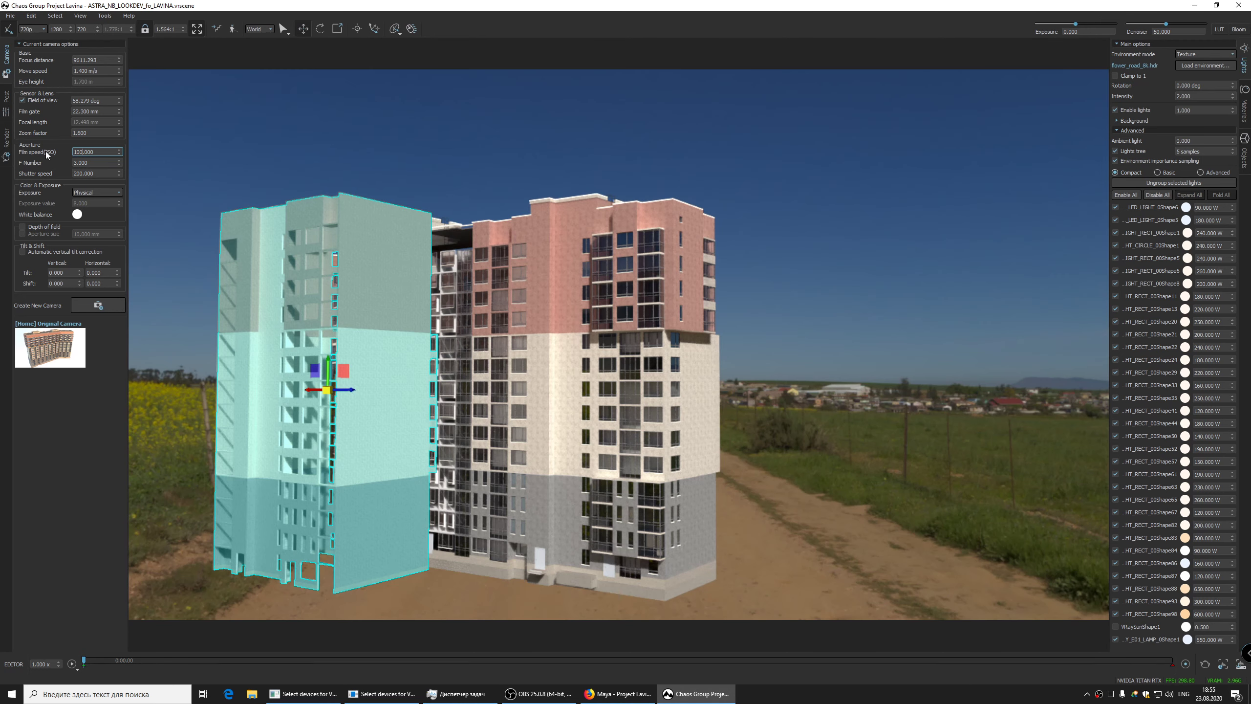
pyautogui.press('Tab')
pyautogui.write('5.6')
pyautogui.press('Return')
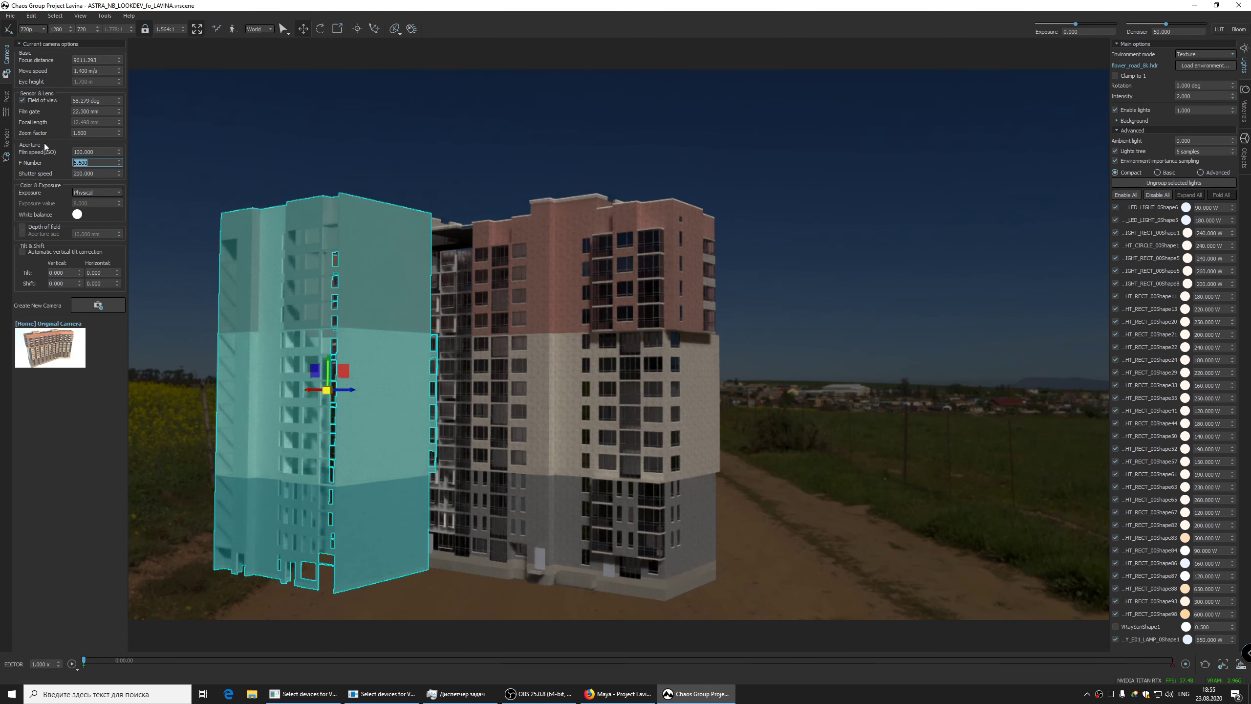
pyautogui.press('Tab')
pyautogui.write('400')
pyautogui.press('Return')
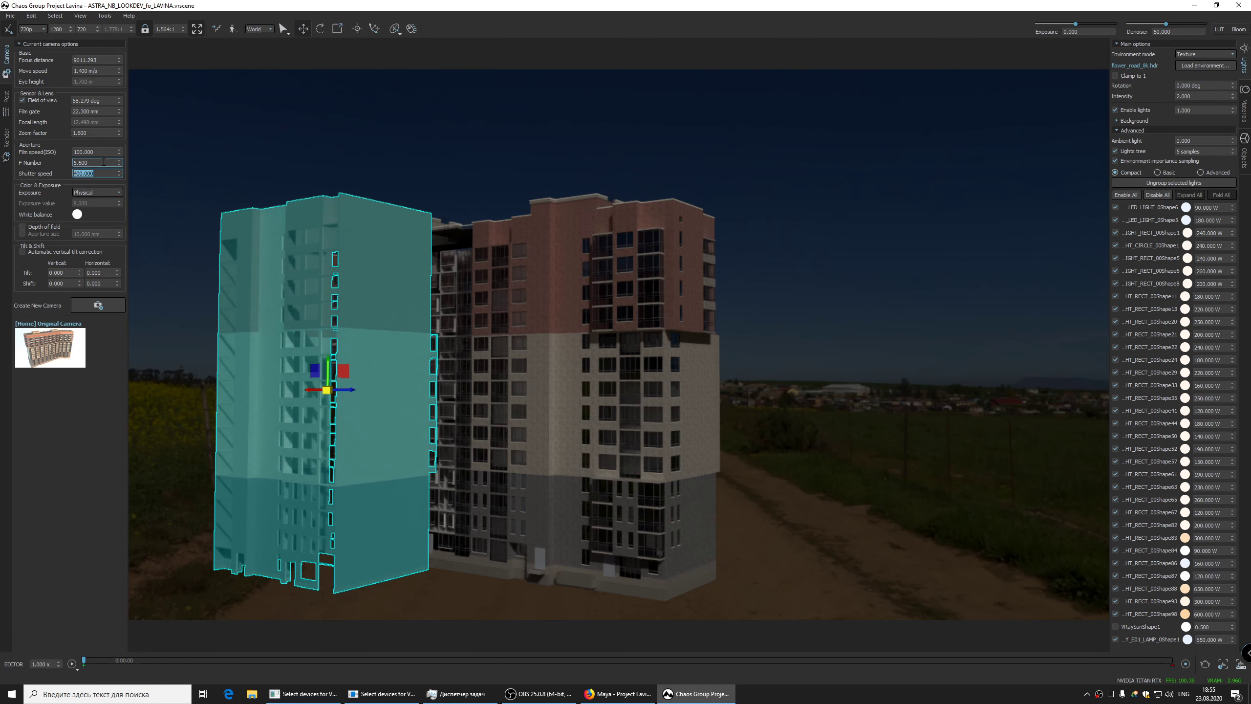
# Raise the environment light intensity to 5
pyautogui.click(1189, 96)
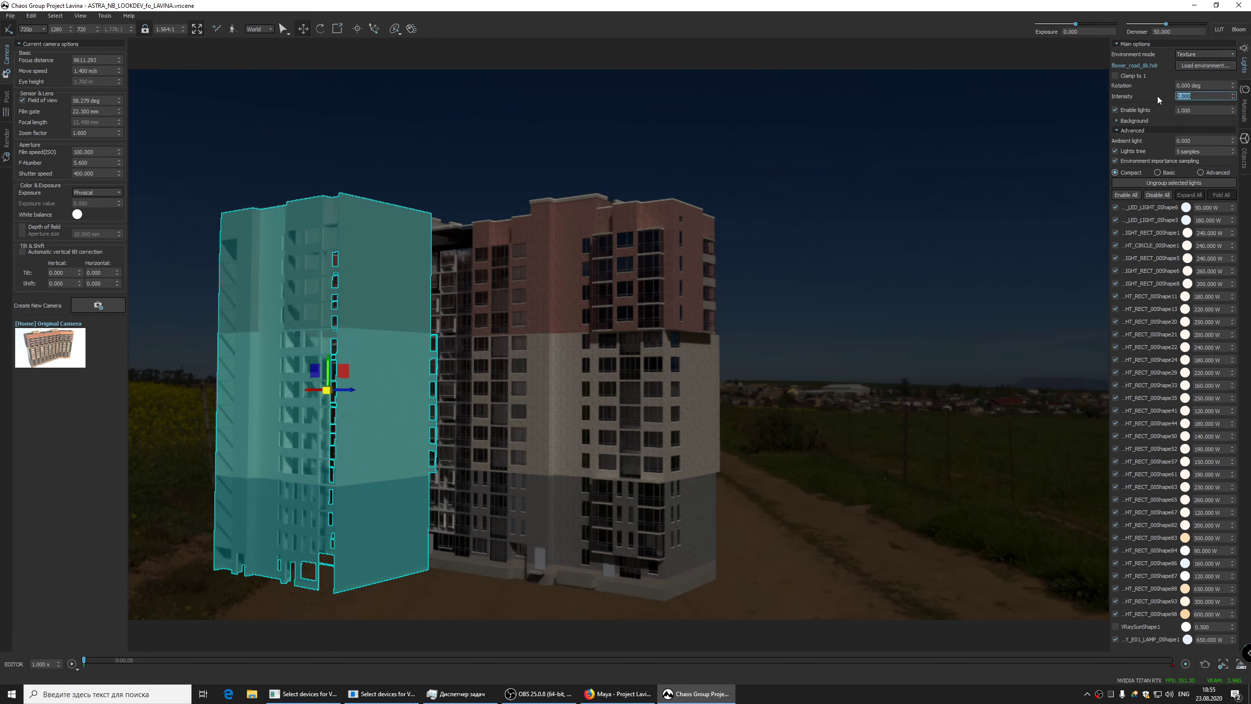
pyautogui.write('5')
pyautogui.press('Return')
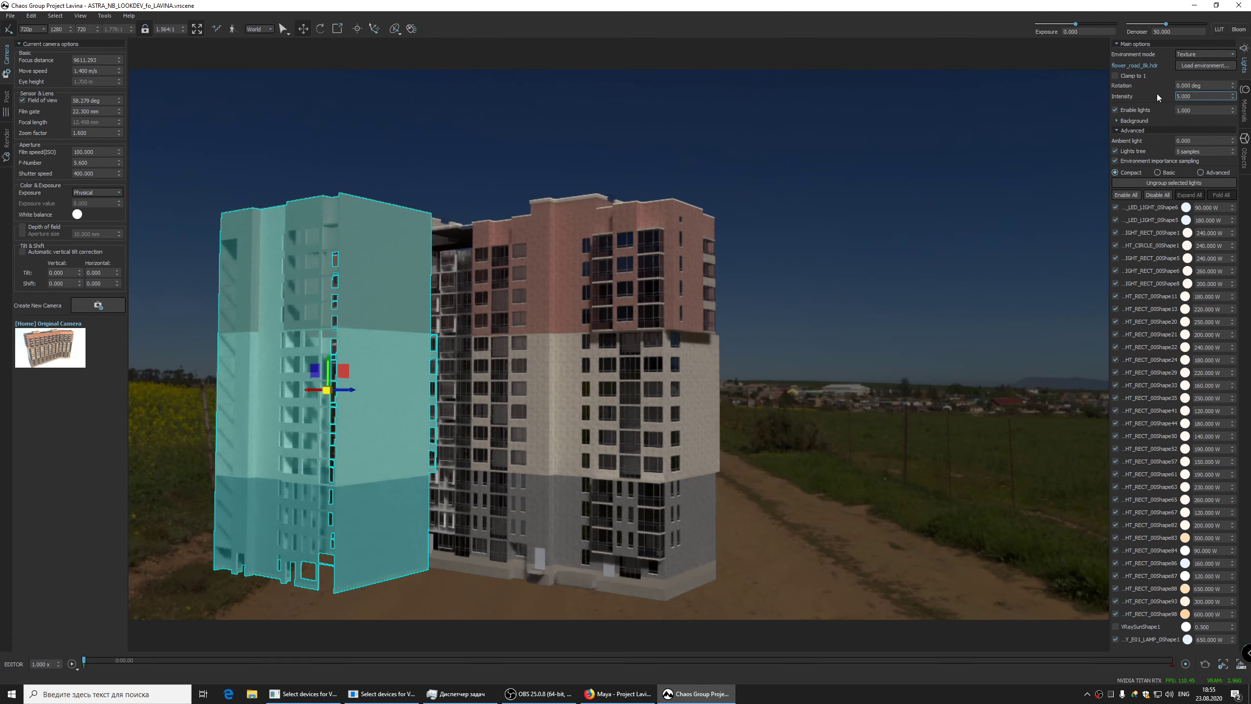
pyautogui.keyDown('alt'); pyautogui.moveTo(1013, 226); pyautogui.dragTo(586, 306); pyautogui.keyUp('alt')
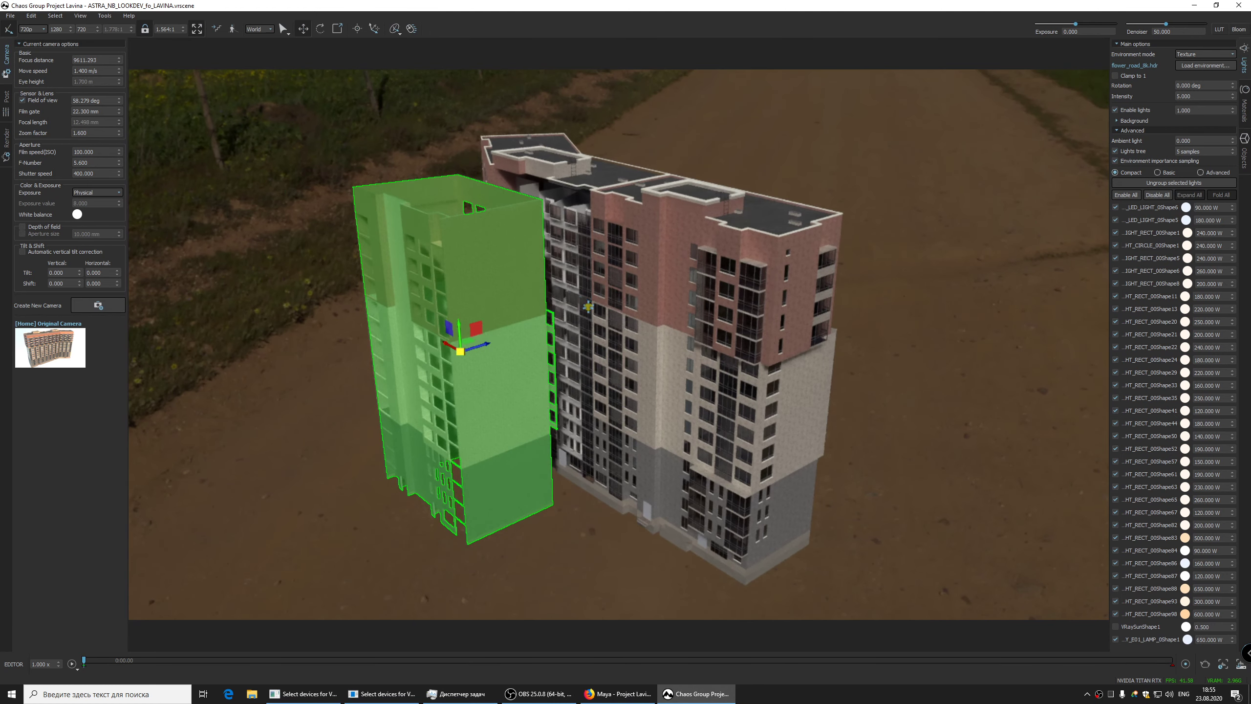
# Return to eye level, select the right-hand building and show the Materials list
pyautogui.moveTo(630, 434)
pyautogui.keyDown('alt'); pyautogui.mouseDown()
pyautogui.moveTo(635, 391)
pyautogui.moveTo(645, 394)
pyautogui.mouseUp(); pyautogui.keyUp('alt')
pyautogui.click(640, 417)
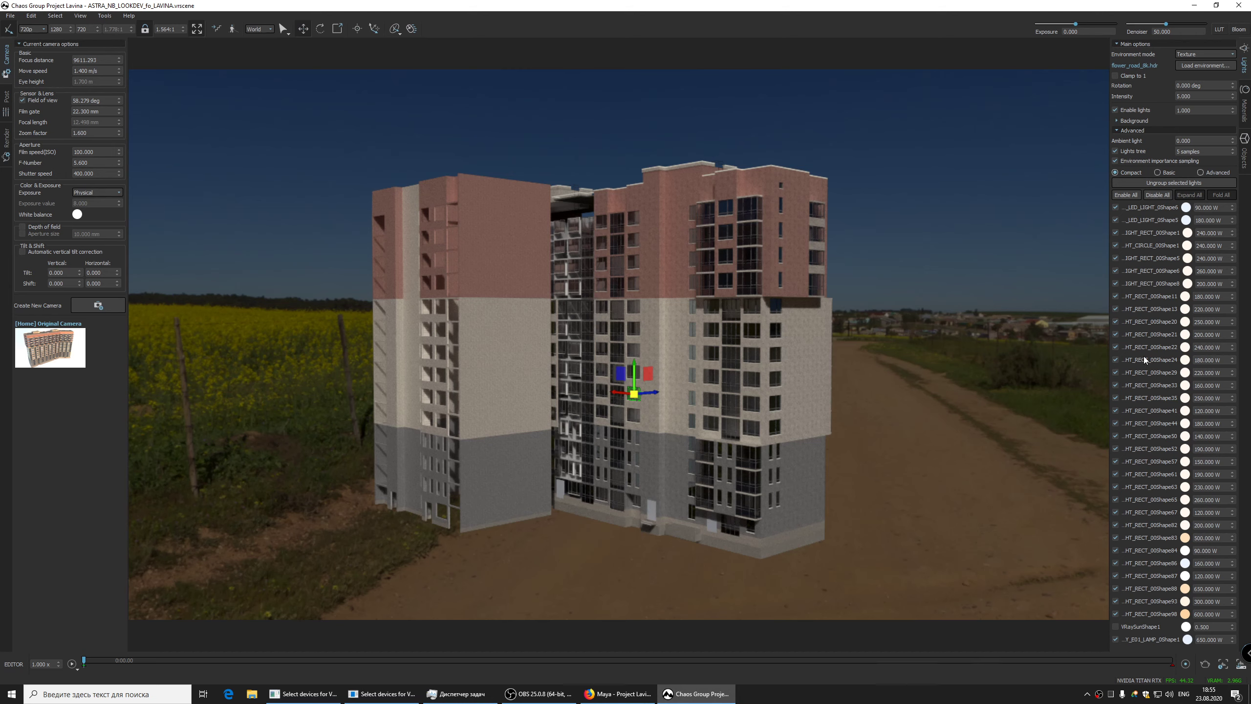
pyautogui.click(1245, 106)
pyautogui.click(1173, 95)
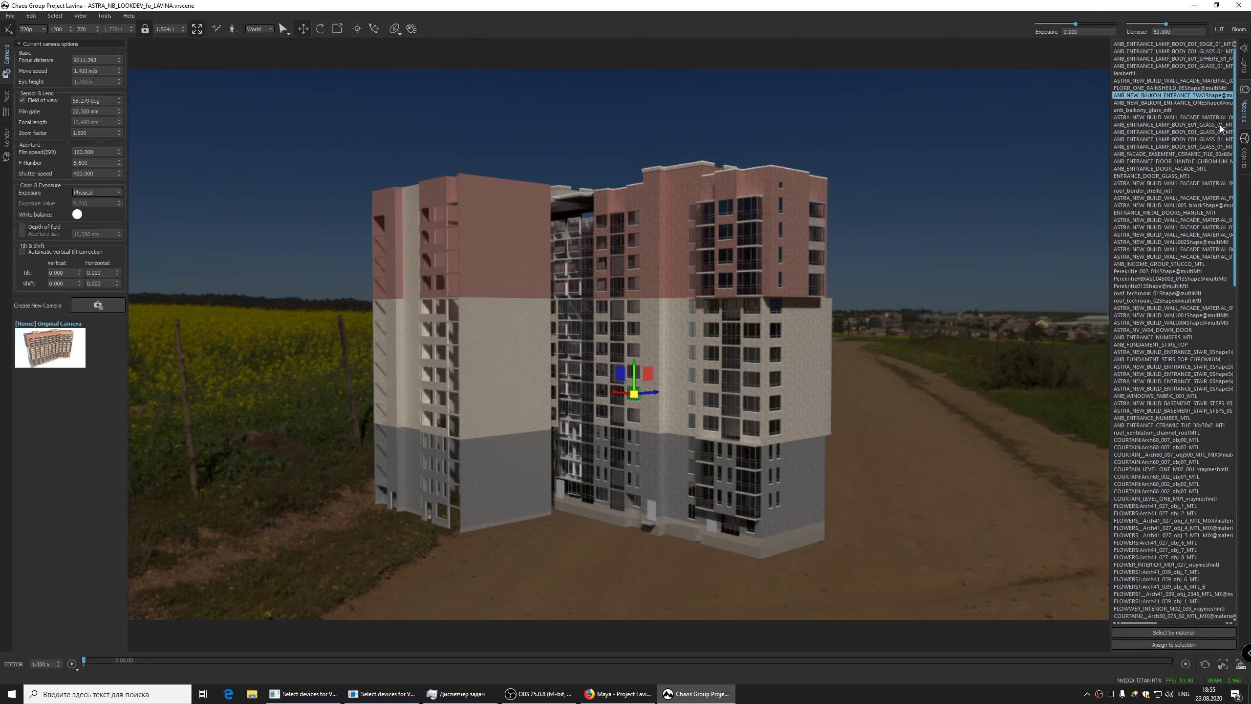
# Show the Objects hierarchy of balcony window meshes beside the Post-processing settings
pyautogui.click(1244, 146)
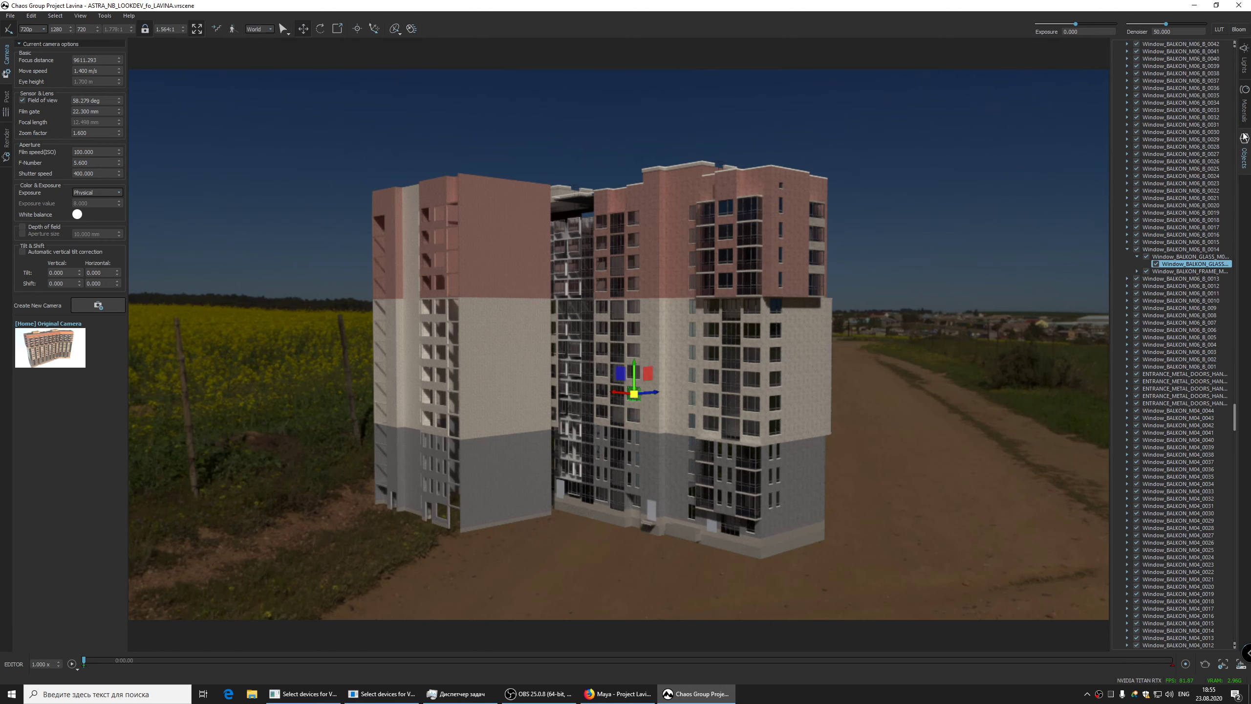
pyautogui.click(1244, 106)
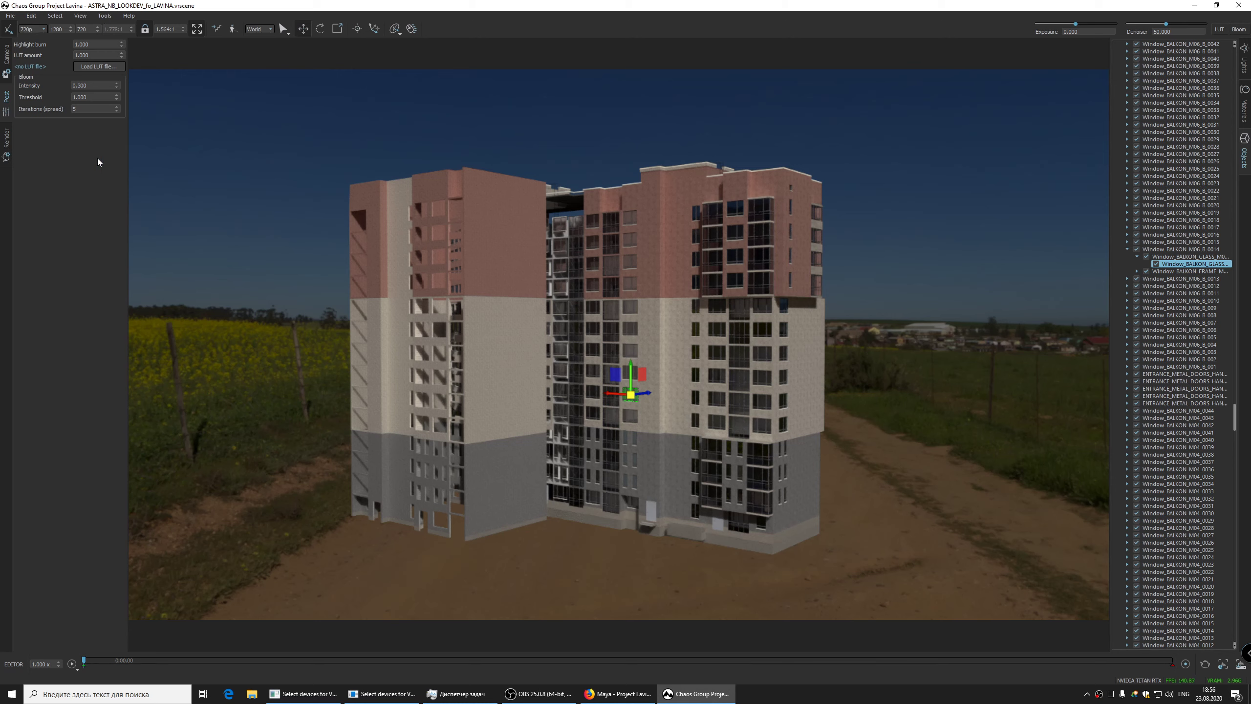
# Raise GI to 4 bounces and reflections to 3 bounces in the Render settings
pyautogui.click(3, 159)
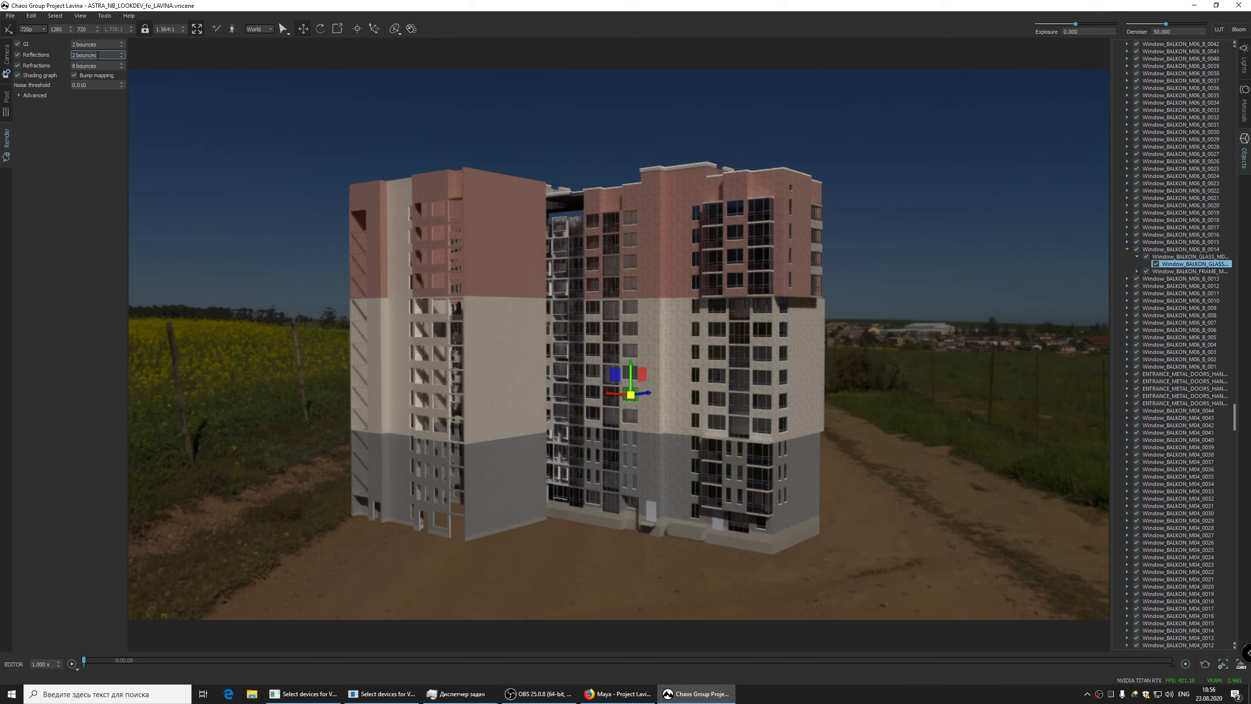
pyautogui.click(121, 43)
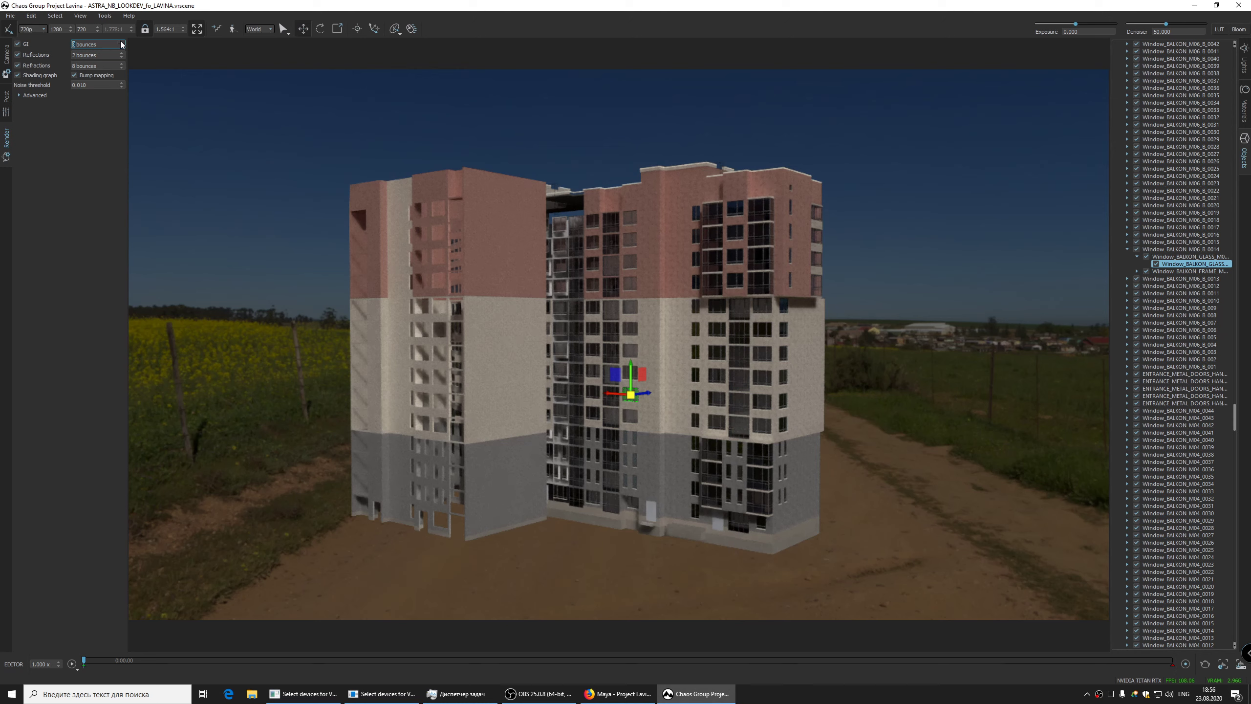
pyautogui.click(121, 42)
pyautogui.click(122, 53)
# Orbit to the building's far side and rotate the sky environment
pyautogui.click(5, 66)
pyautogui.moveTo(581, 253)
pyautogui.keyDown('alt'); pyautogui.mouseDown()
pyautogui.moveTo(633, 246)
pyautogui.moveTo(640, 197)
pyautogui.mouseUp(); pyautogui.keyUp('alt')
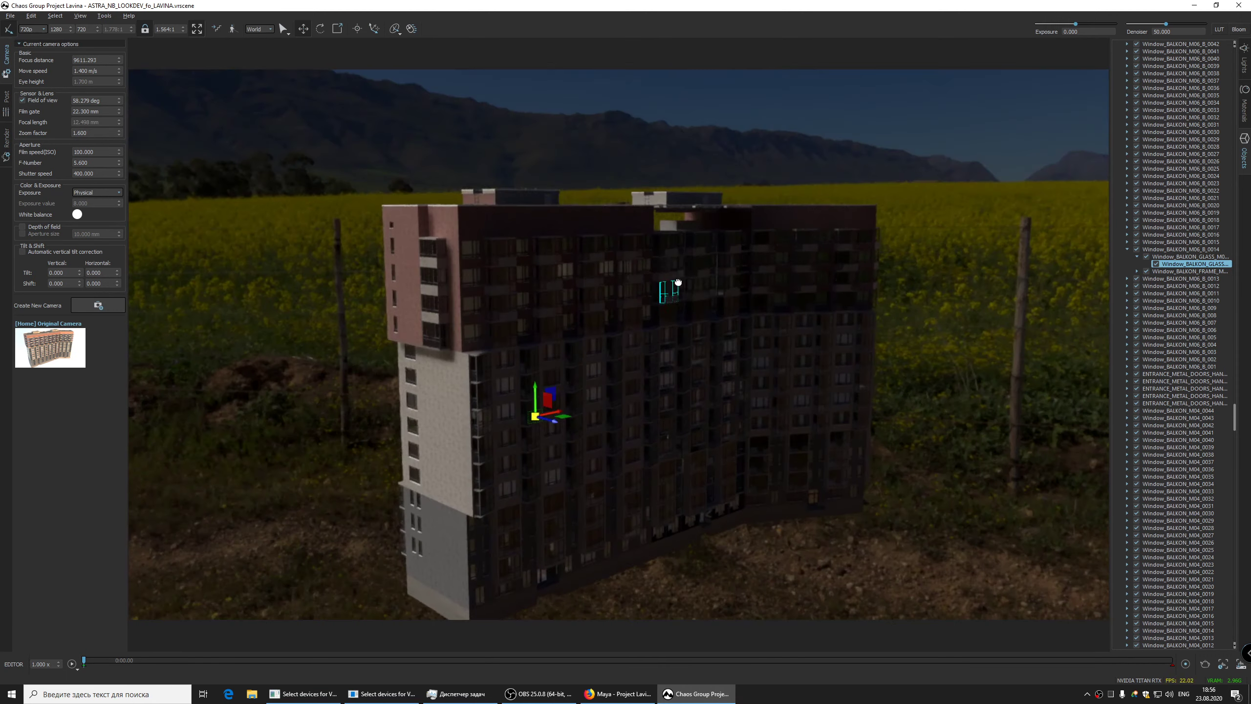
pyautogui.click(1243, 62)
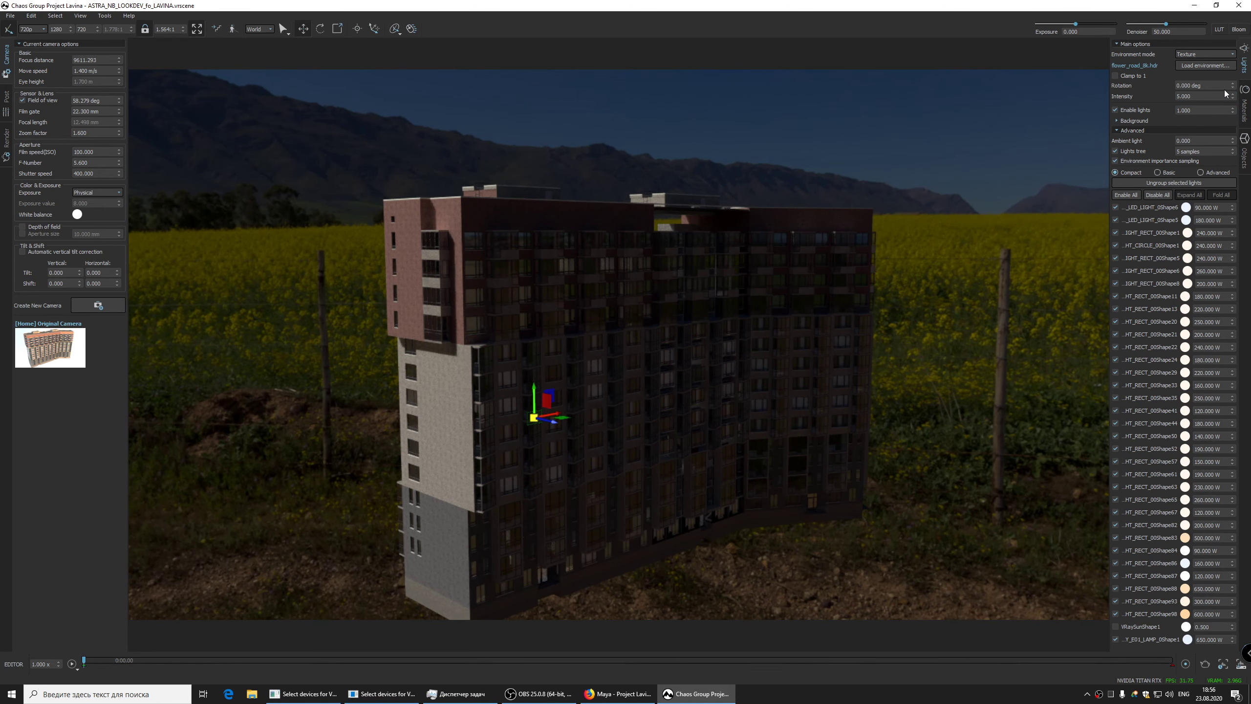
pyautogui.moveTo(1225, 94)
pyautogui.mouseDown()
pyautogui.moveTo(1226, 74)
pyautogui.moveTo(1198, 449)
pyautogui.mouseUp()
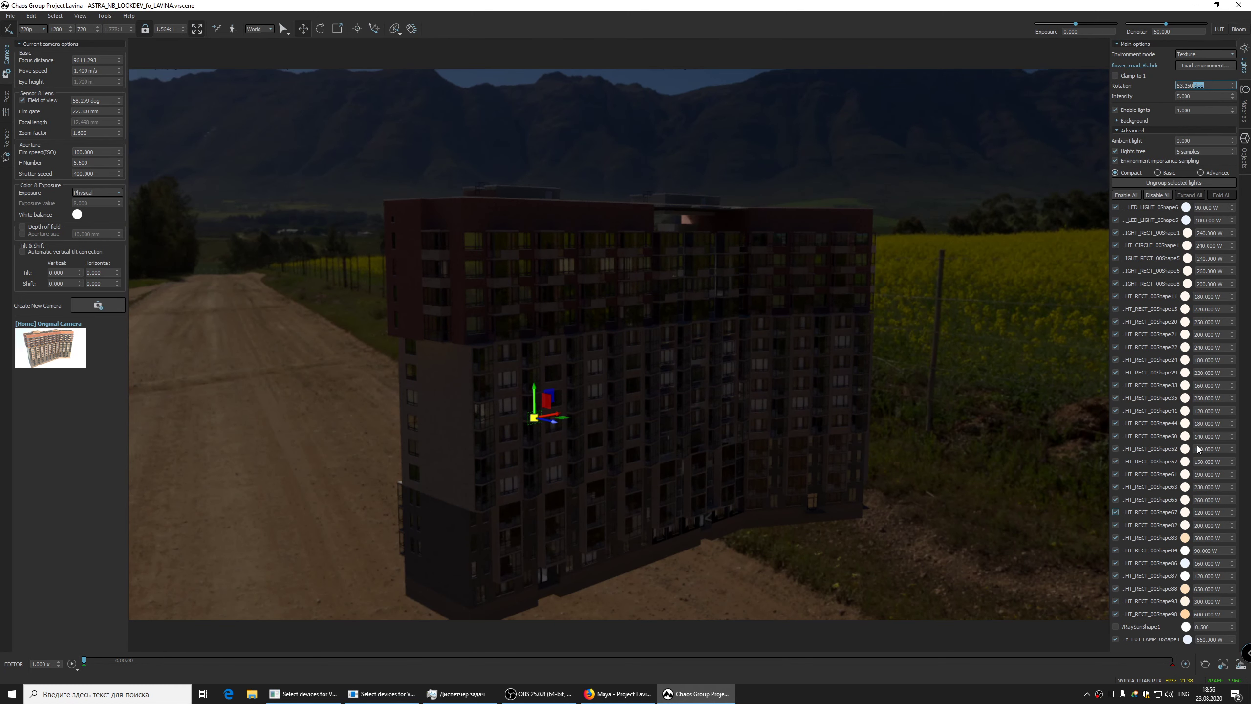
# Set the sky environment rotation to 180 degrees
pyautogui.moveTo(1197, 448); pyautogui.dragTo(1220, 685)
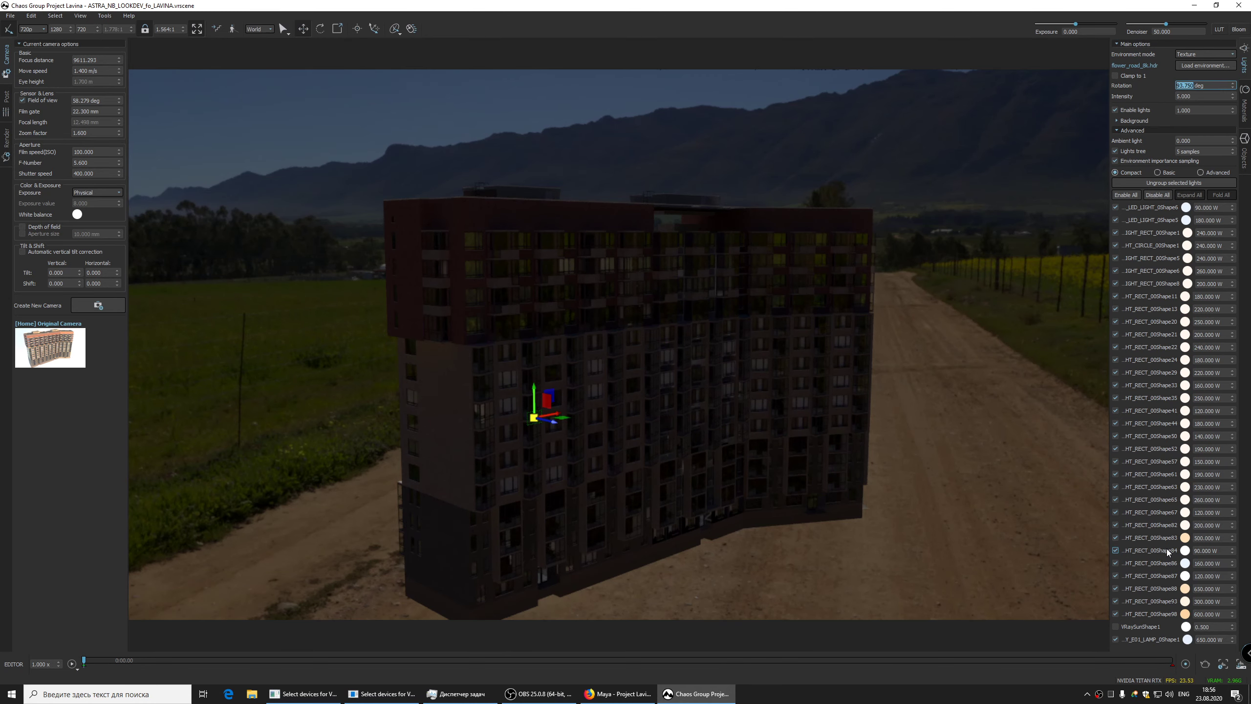
pyautogui.write('180')
pyautogui.press('Return')
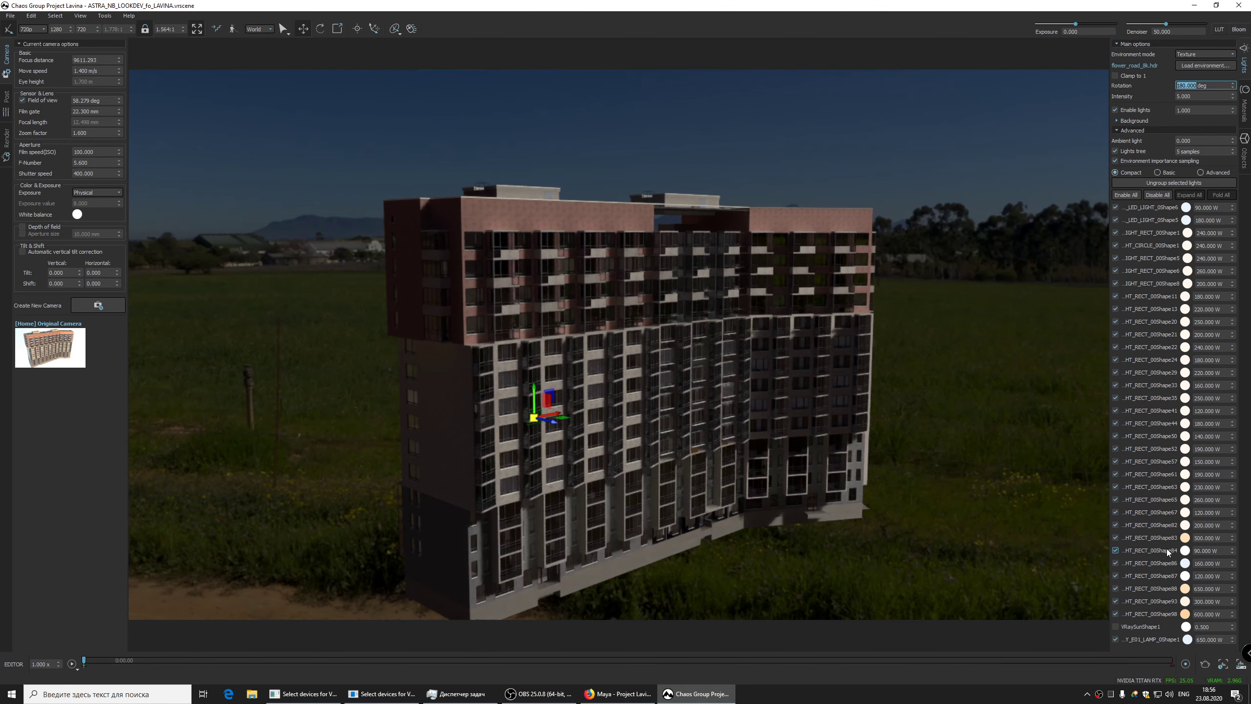
# Fly close to the facade and show GPU 0 performance in Task Manager
pyautogui.doubleClick(803, 367)
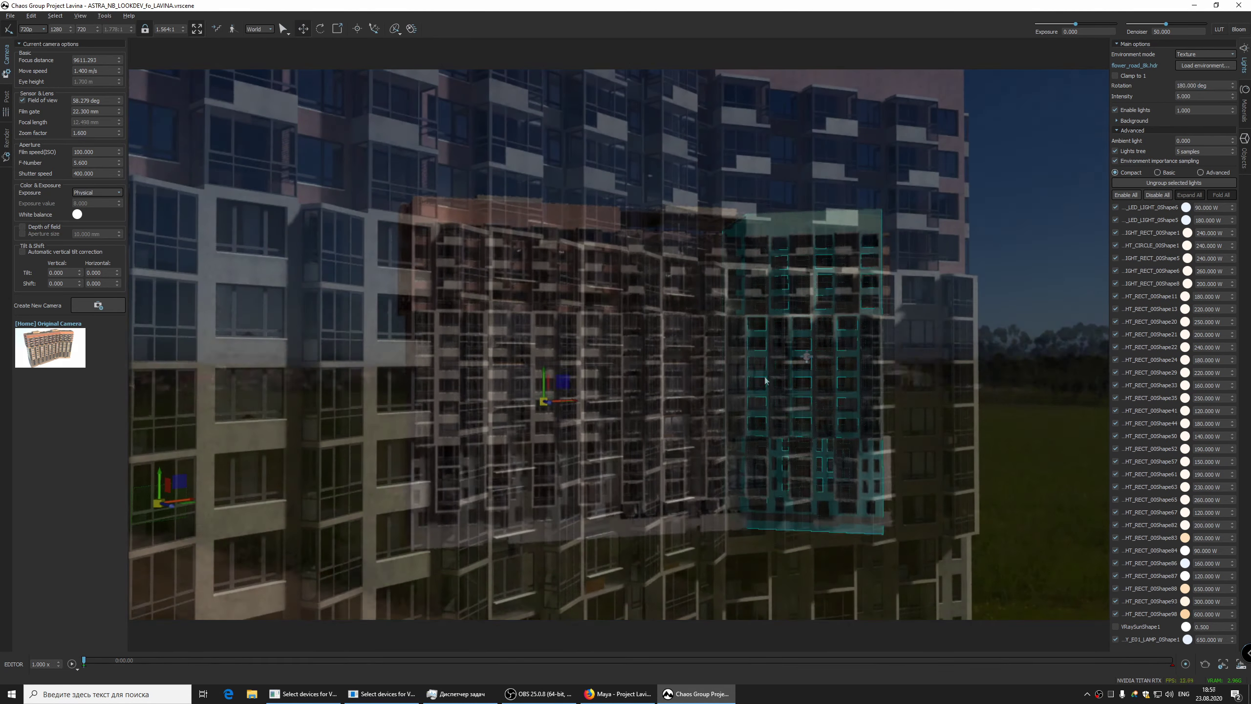
pyautogui.click(462, 692)
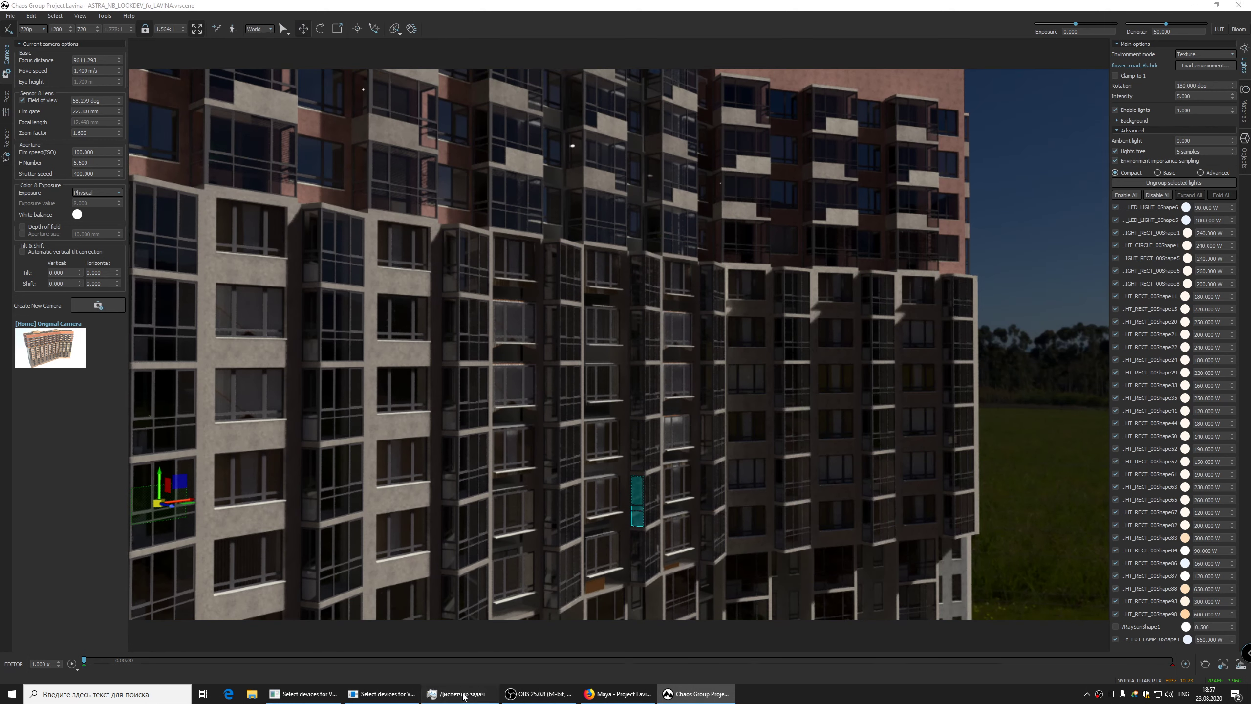
pyautogui.click(827, 492)
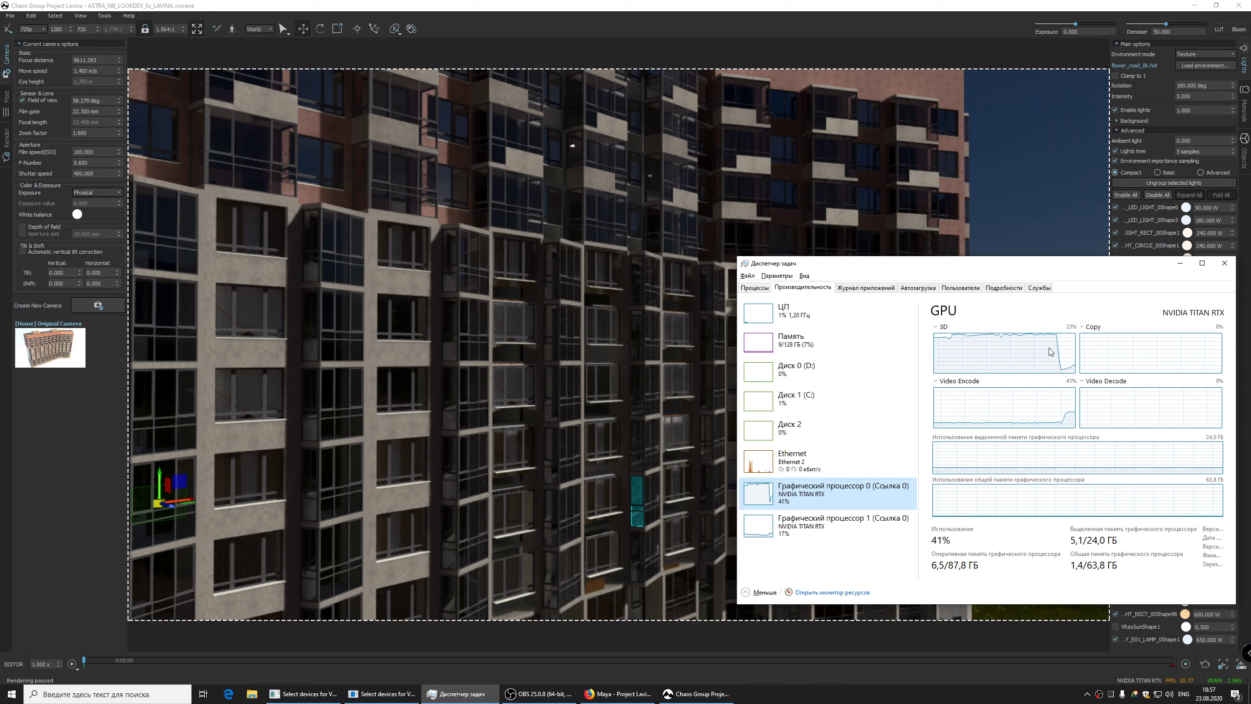
# Show Cuda usage in the GPU's second graph, then return to the facade close-up
pyautogui.click(1091, 327)
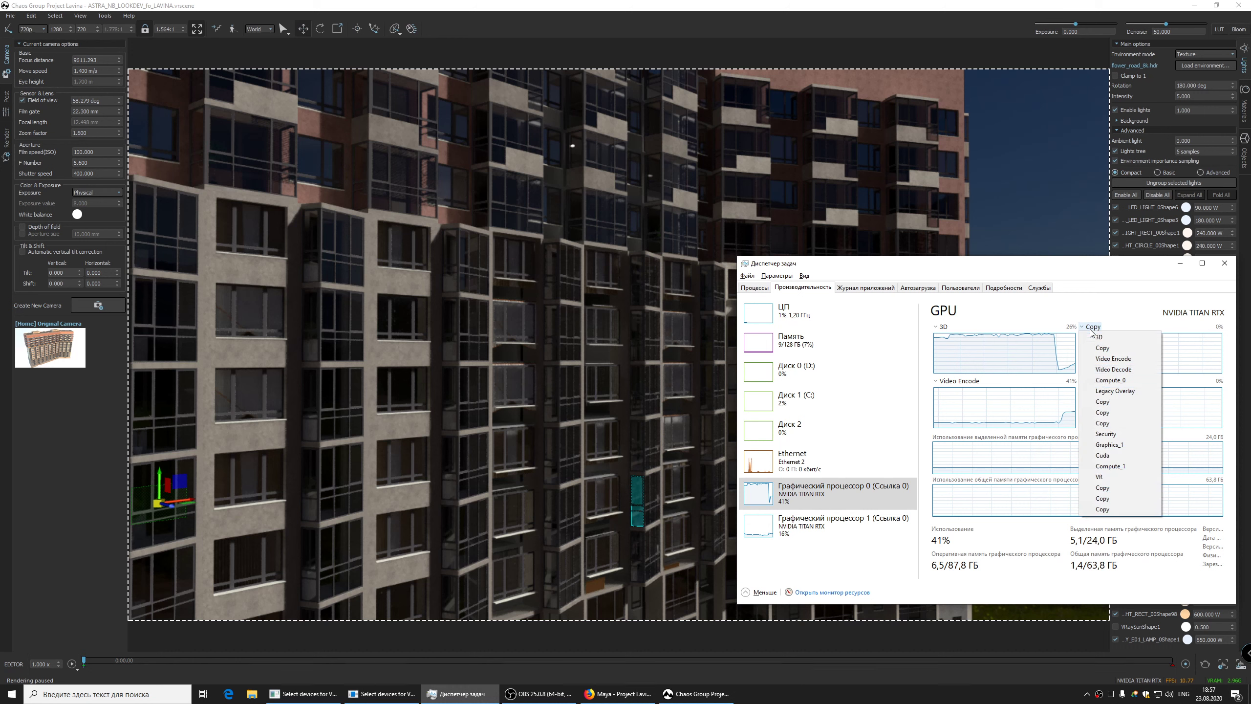
pyautogui.click(1118, 456)
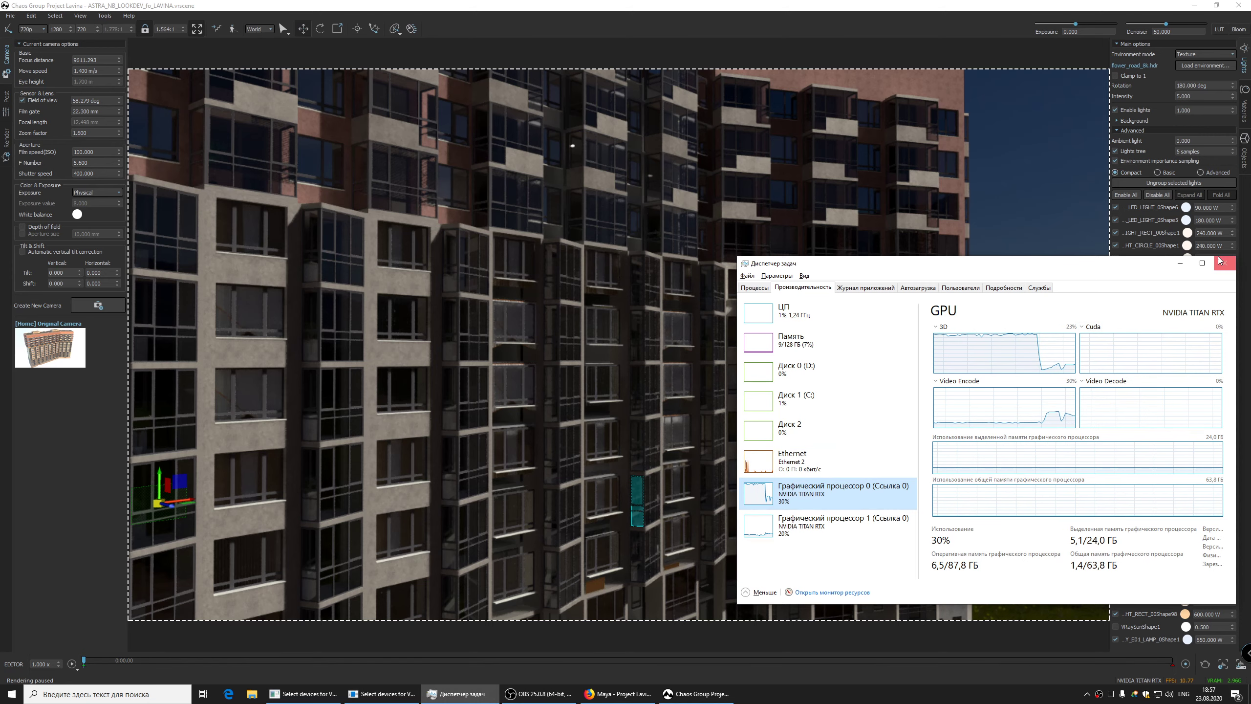
pyautogui.click(1179, 262)
pyautogui.moveTo(752, 312); pyautogui.dragTo(794, 284)
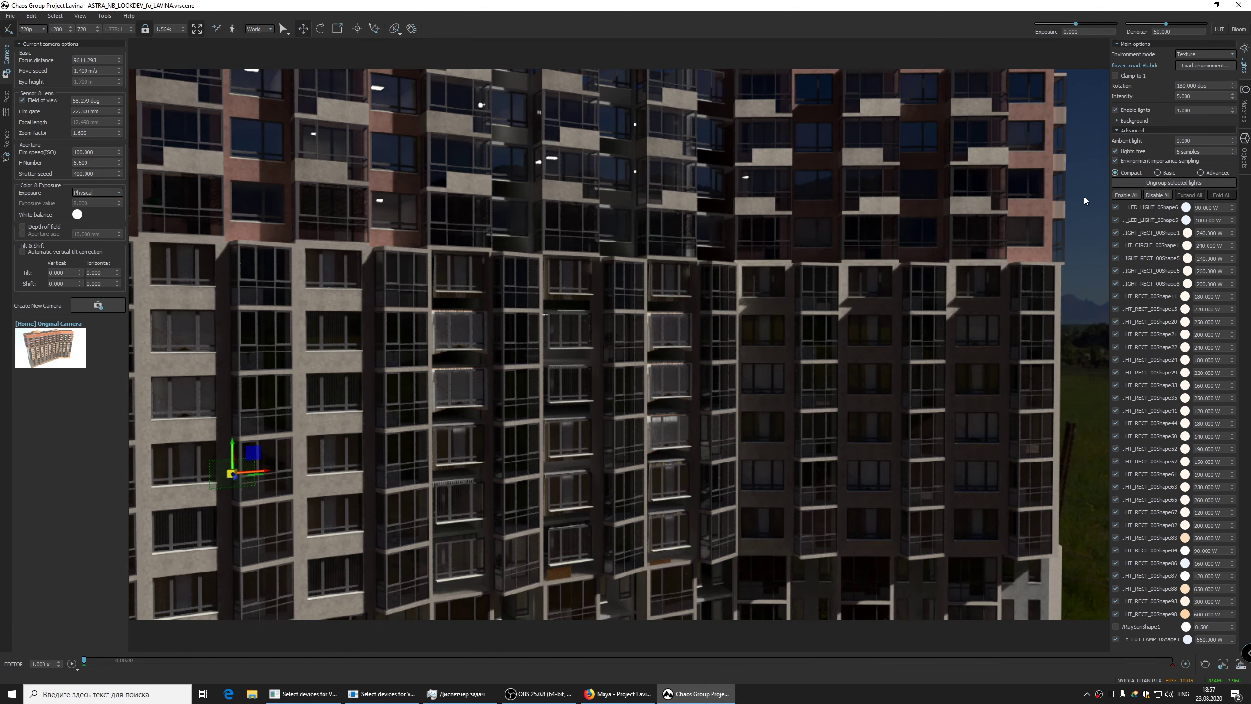
# Save the view as a camera and start a 1920×1080 high-quality snapshot render
pyautogui.hotkey('ctrl', 'F1')
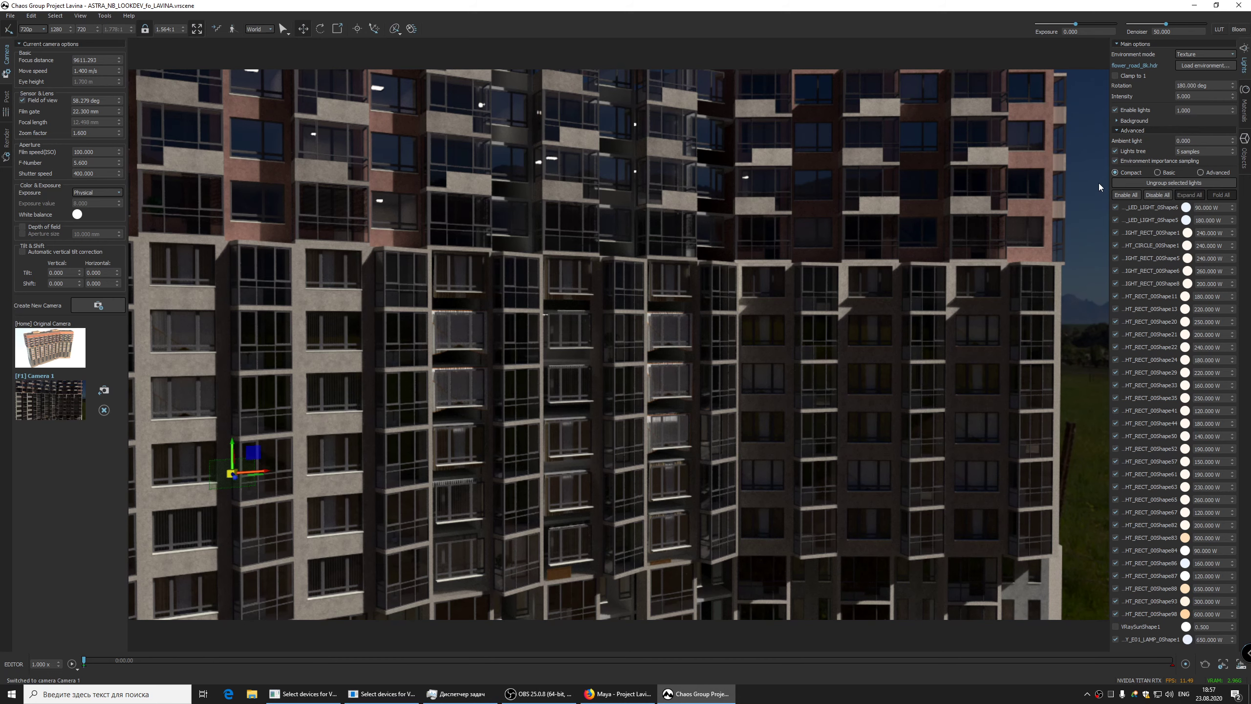
pyautogui.click(80, 15)
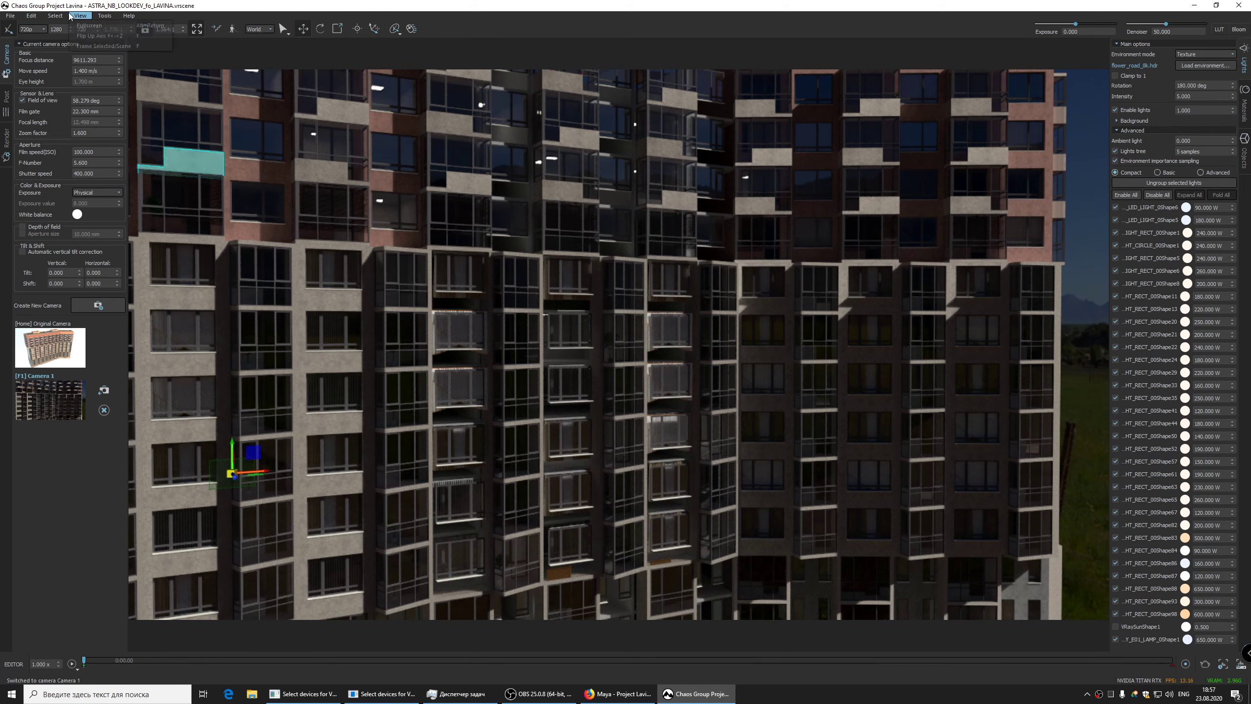
pyautogui.moveTo(104, 16)
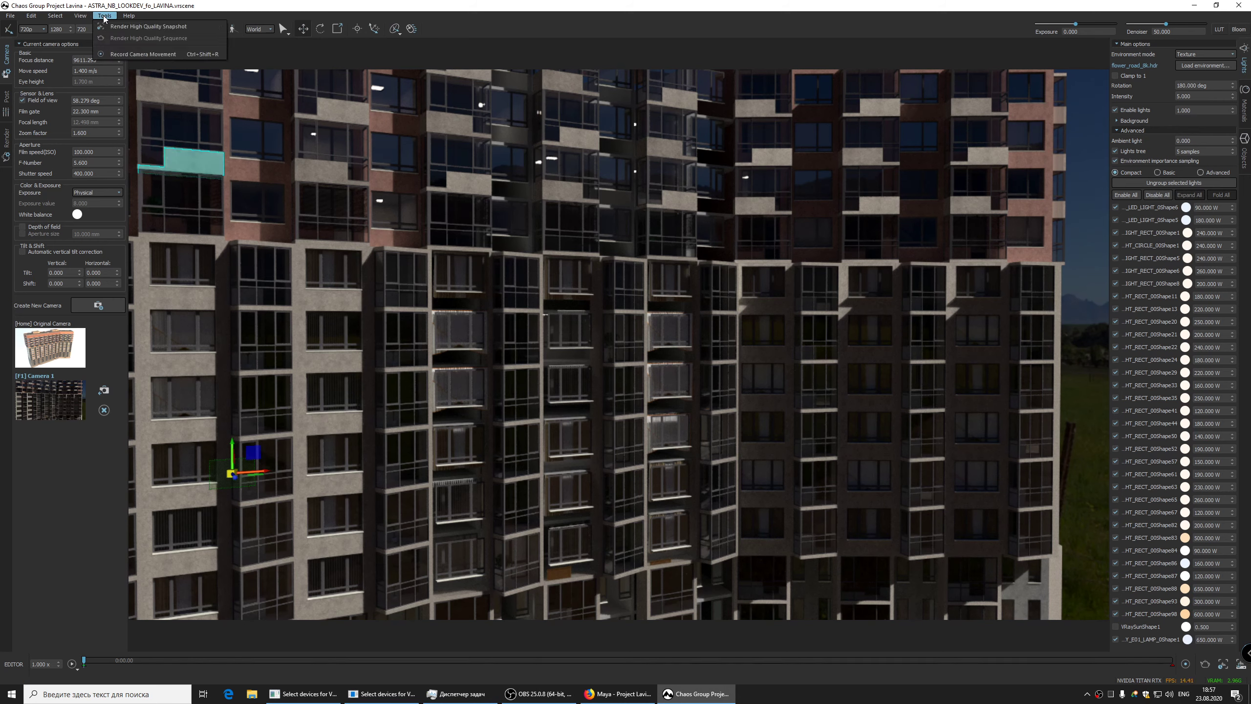
pyautogui.click(104, 26)
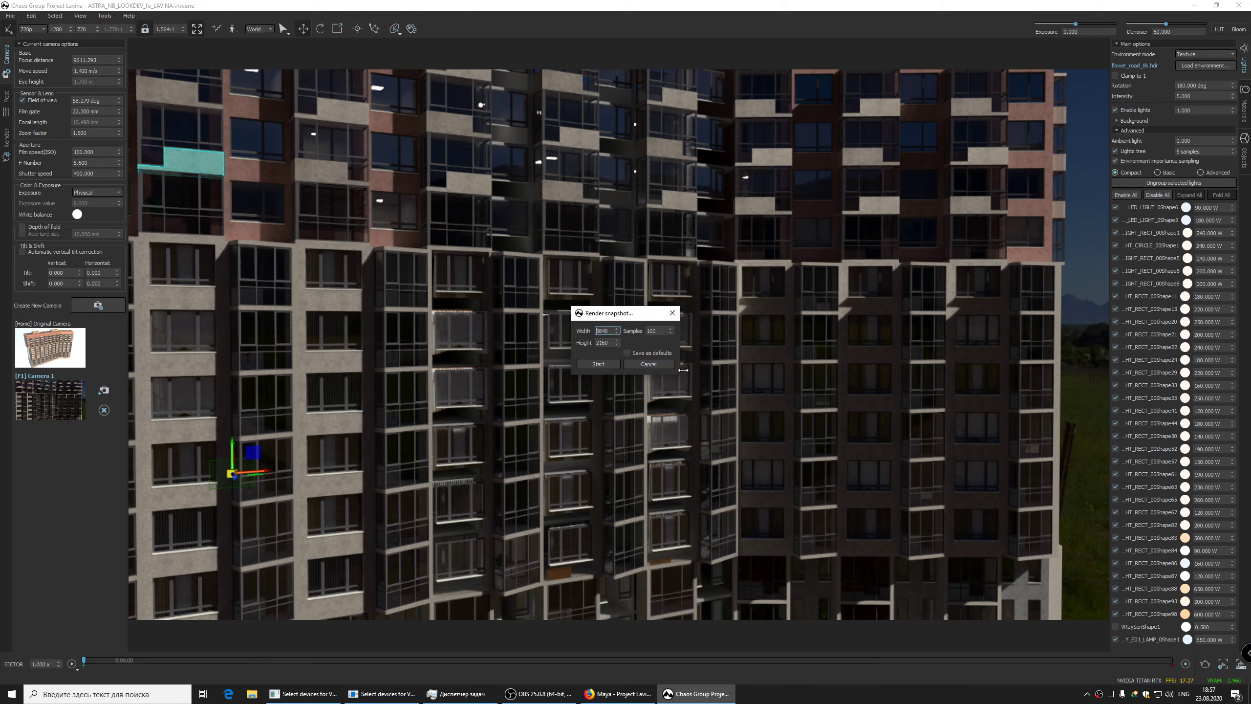
pyautogui.hotkey('ctrl', 'a')
pyautogui.write('1920')
pyautogui.press('Tab')
pyautogui.write('1080')
pyautogui.press('Tab')
pyautogui.press('Return')
pyautogui.press('Return')
pyautogui.hotkey('ctrl', 'shift', 'Escape')
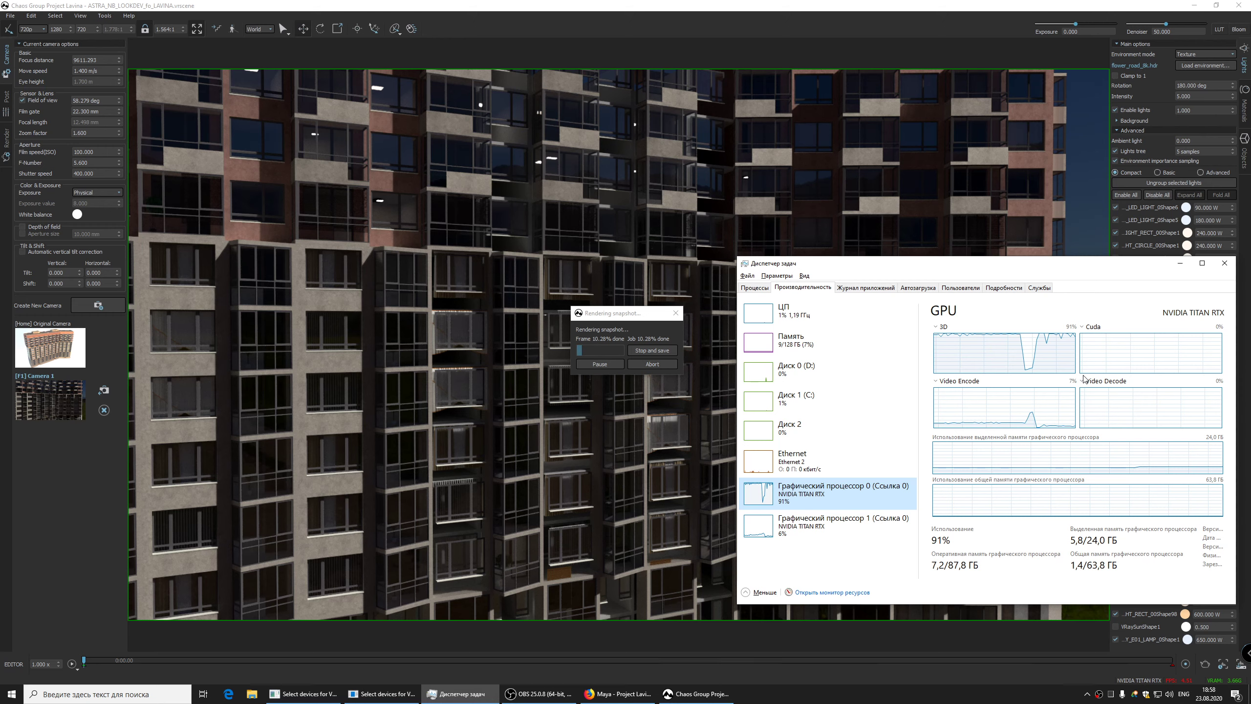
# Let the snapshot finish rendering, then switch back to the Camera 1 view
pyautogui.moveTo(1064, 265); pyautogui.dragTo(1033, 257)
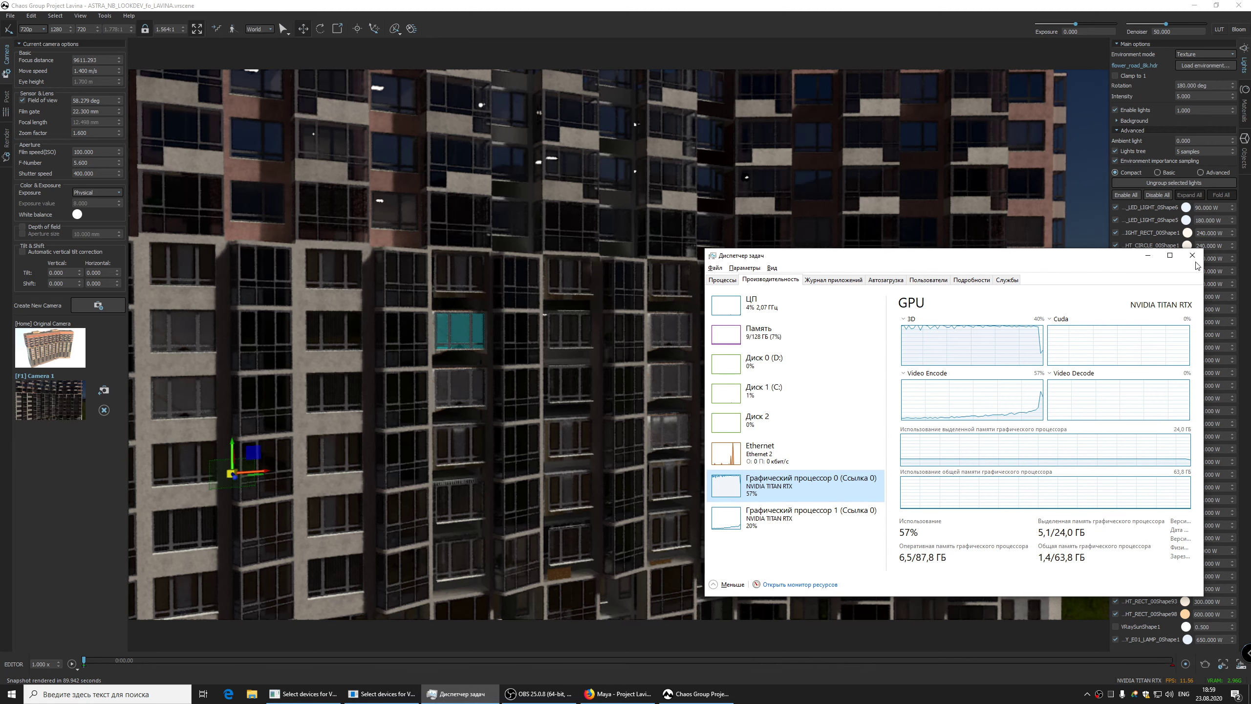
pyautogui.click(98, 349)
pyautogui.press('F1')
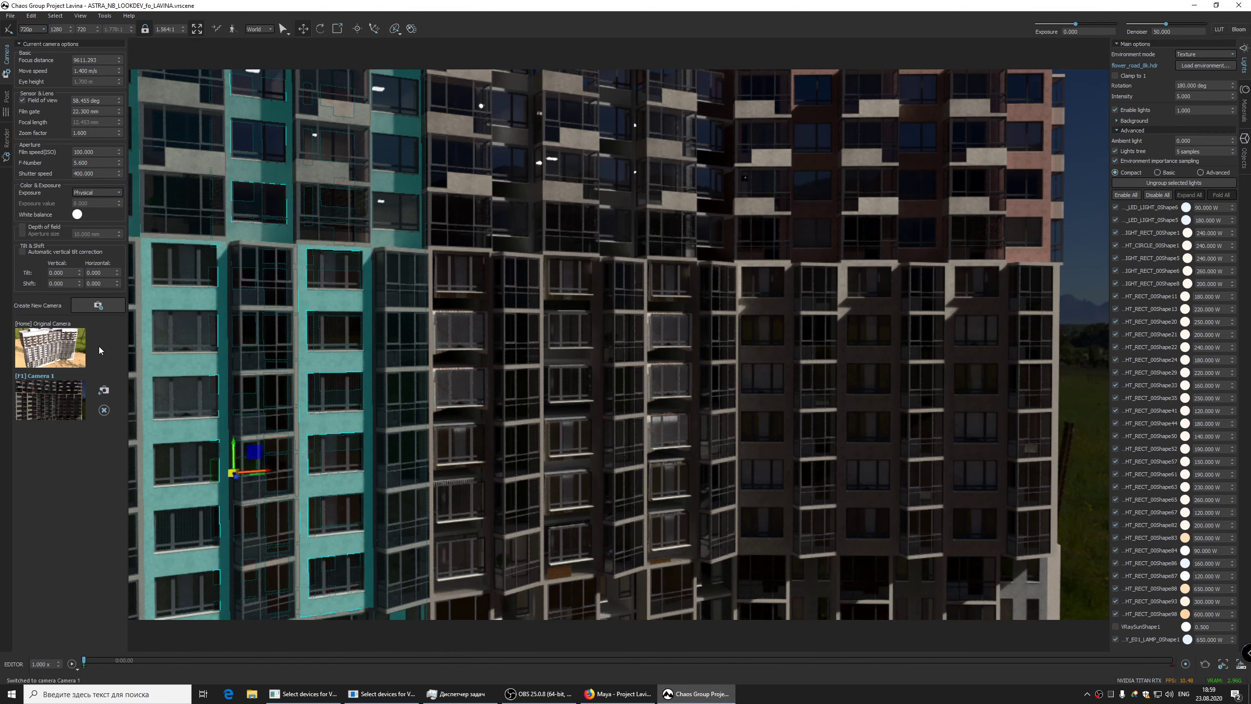
# Switch to the Original Camera, framing both towers against the mountains and yellow flower field
pyautogui.press('Home')
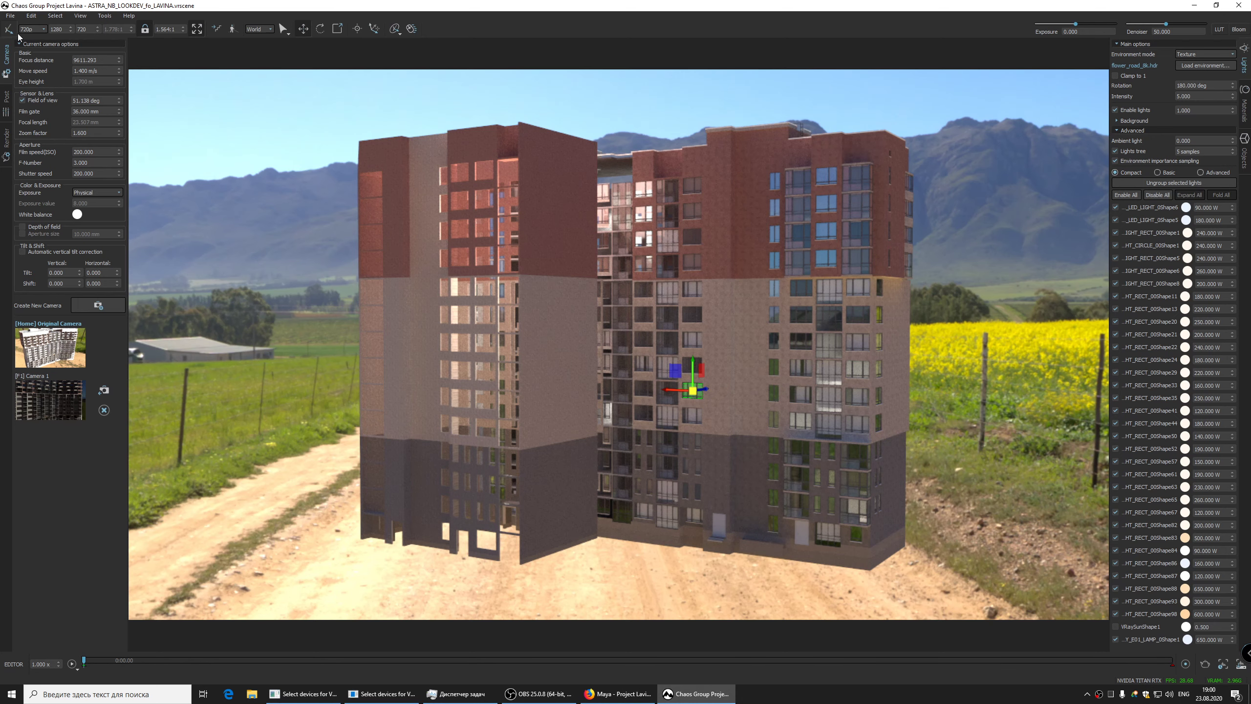
# Deselect the light and load ASTRA_NB_RENDER_for_LAVINA.vrscene from the VRSCENE folder
pyautogui.click(394, 166)
pyautogui.click(10, 16)
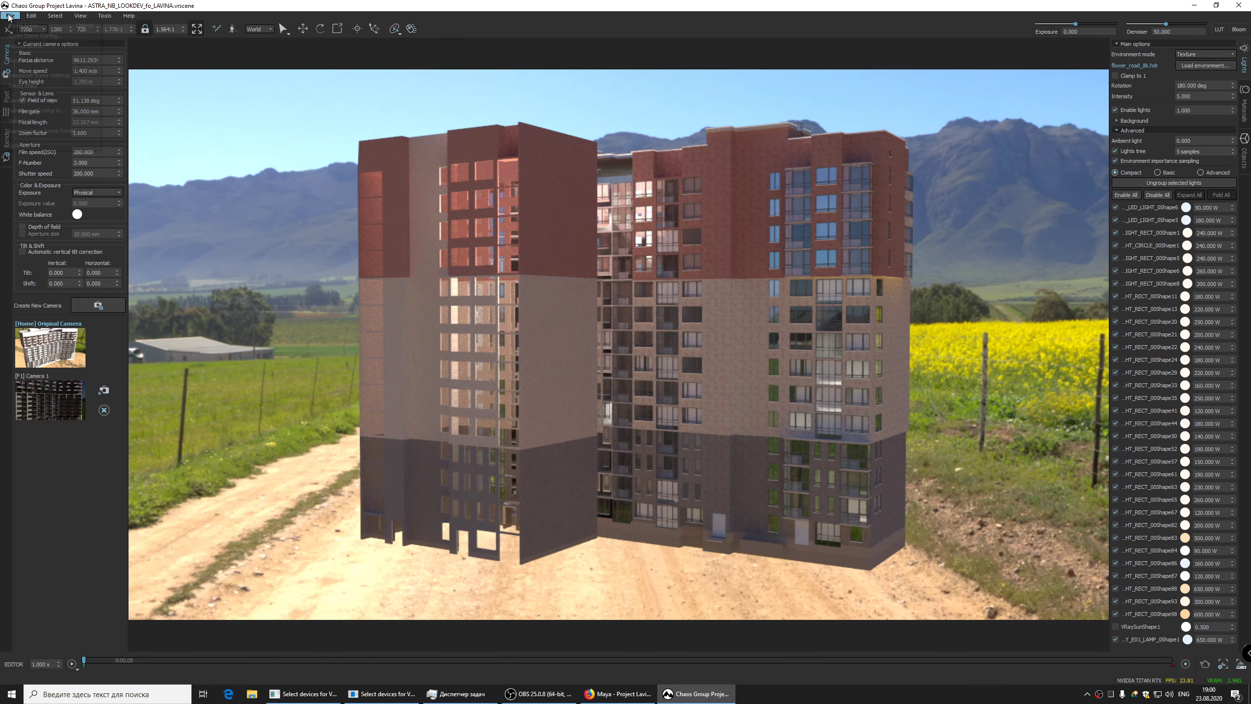
pyautogui.click(22, 25)
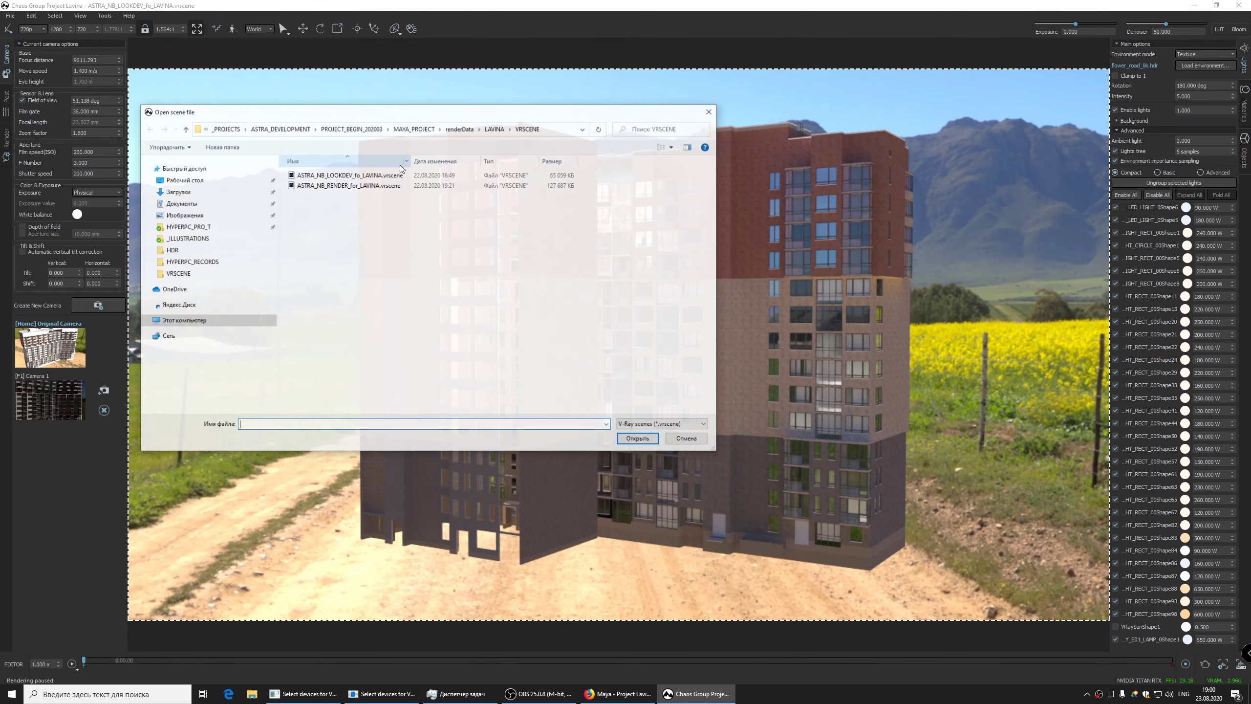
pyautogui.click(348, 186)
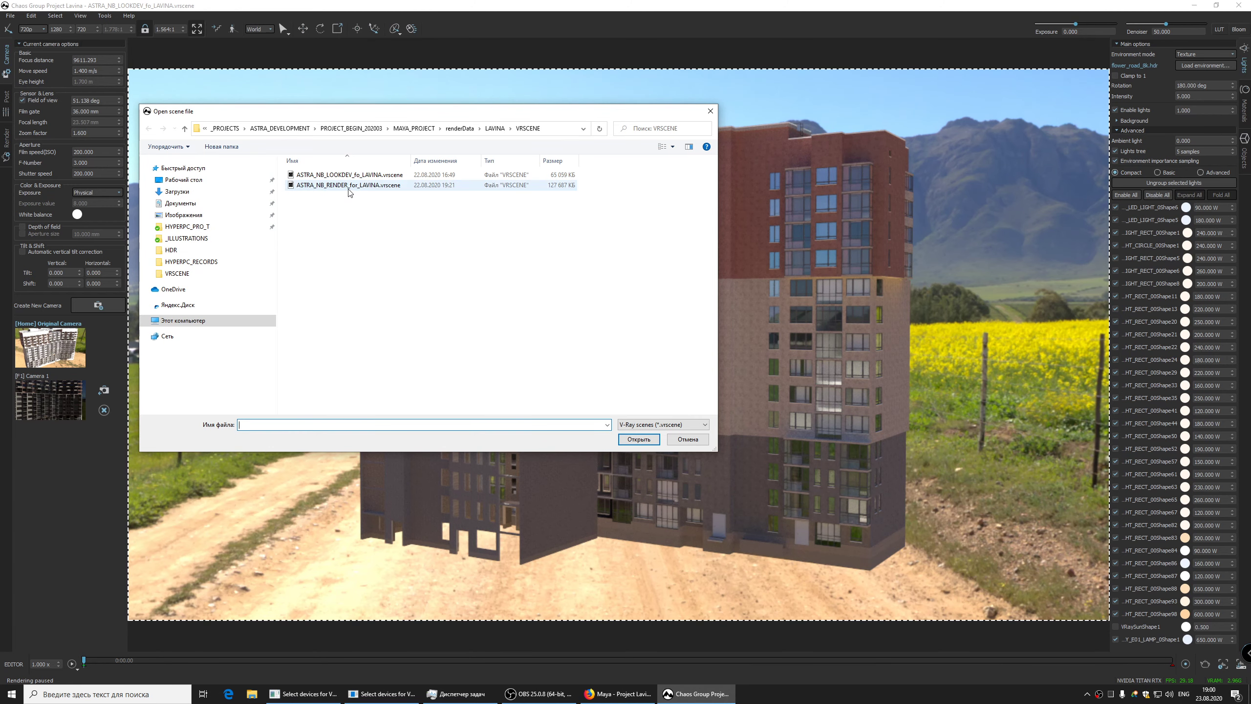
pyautogui.click(646, 444)
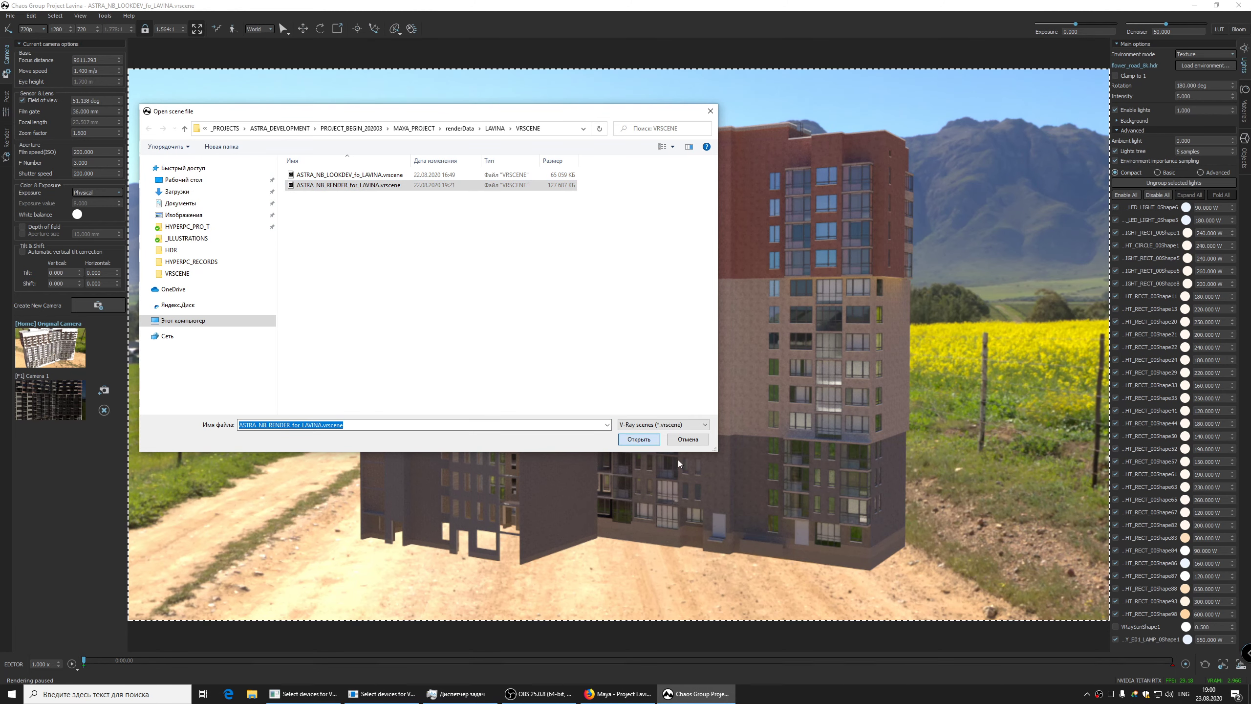
# Watch Ethernet and GPU 0 usage in Task Manager during loading, then minimize it
pyautogui.hotkey('alt', 'Tab')
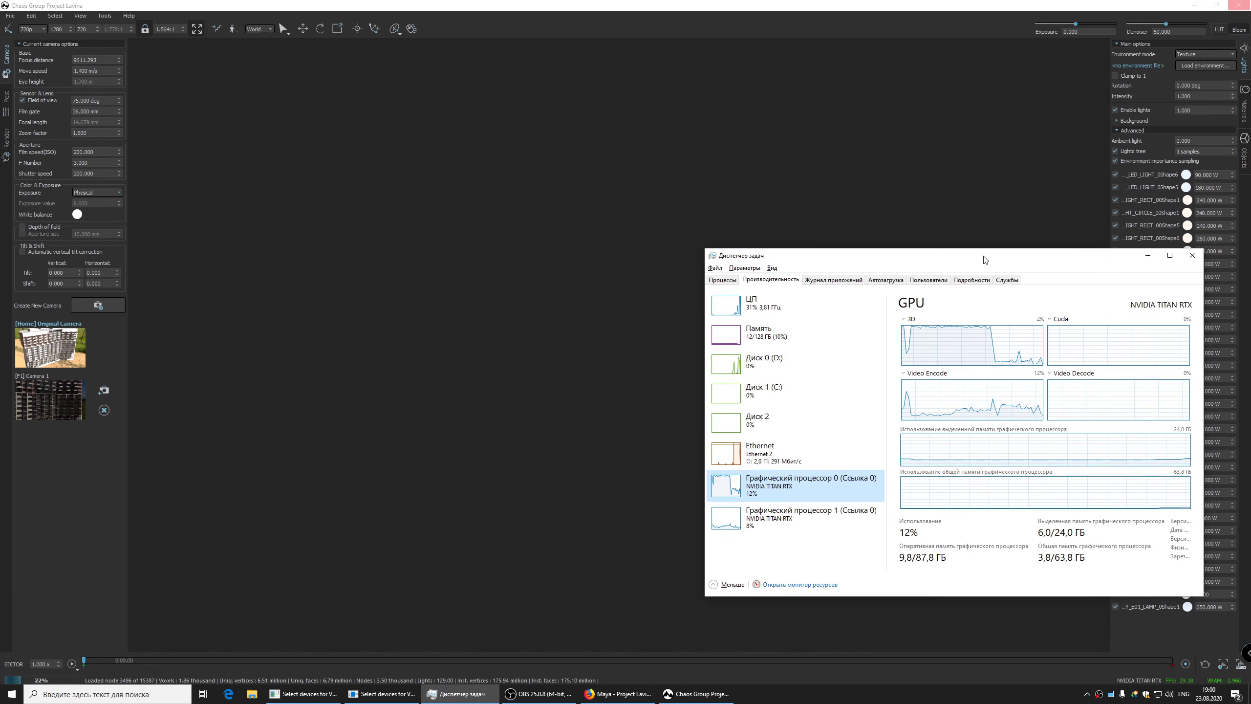
pyautogui.click(870, 446)
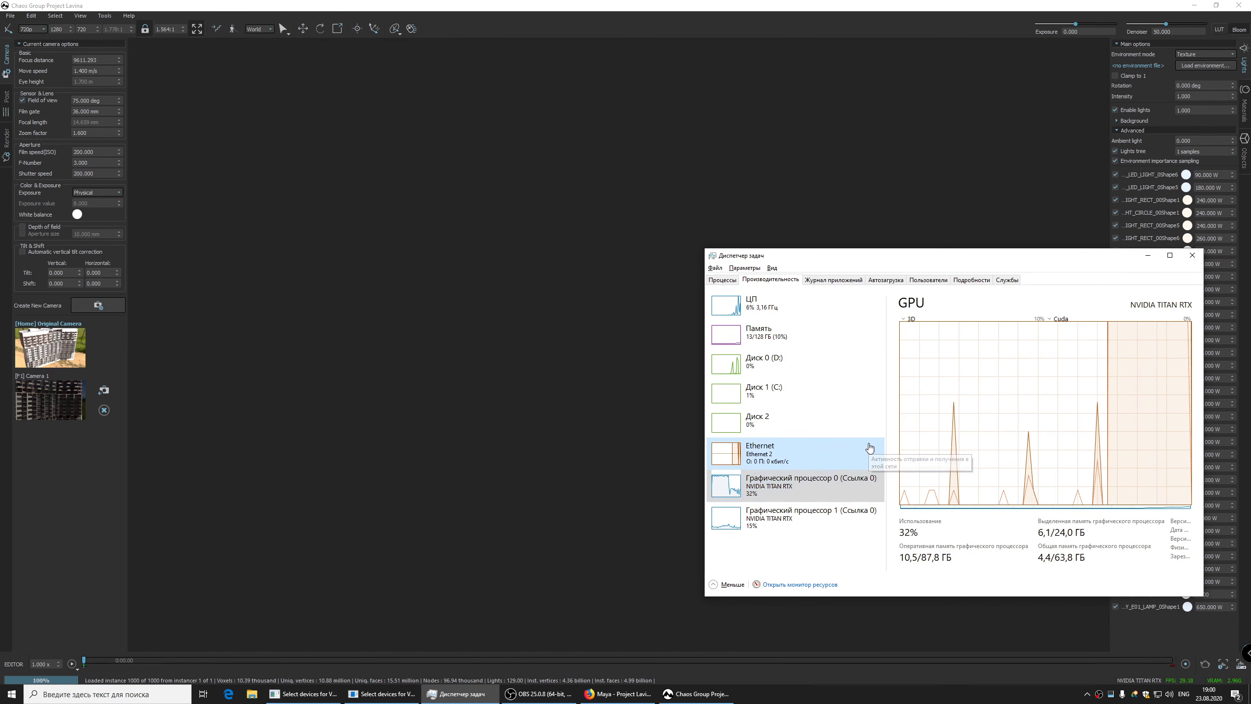
pyautogui.click(866, 488)
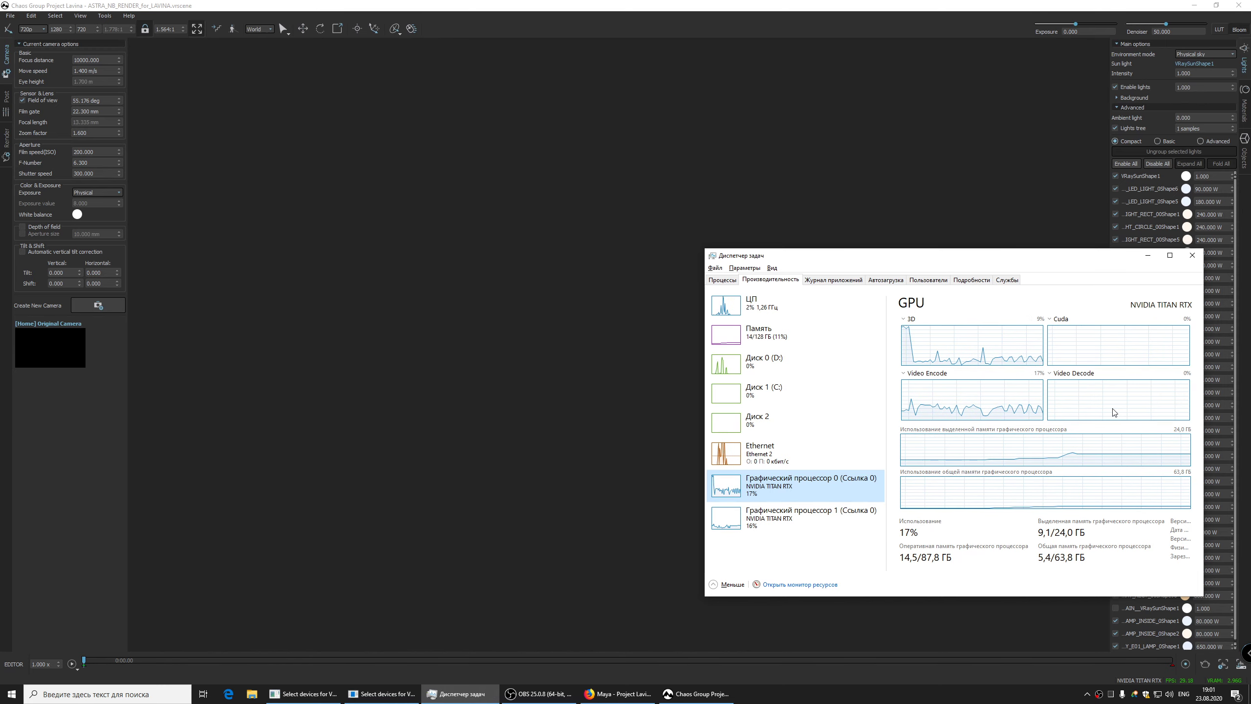
pyautogui.click(1147, 255)
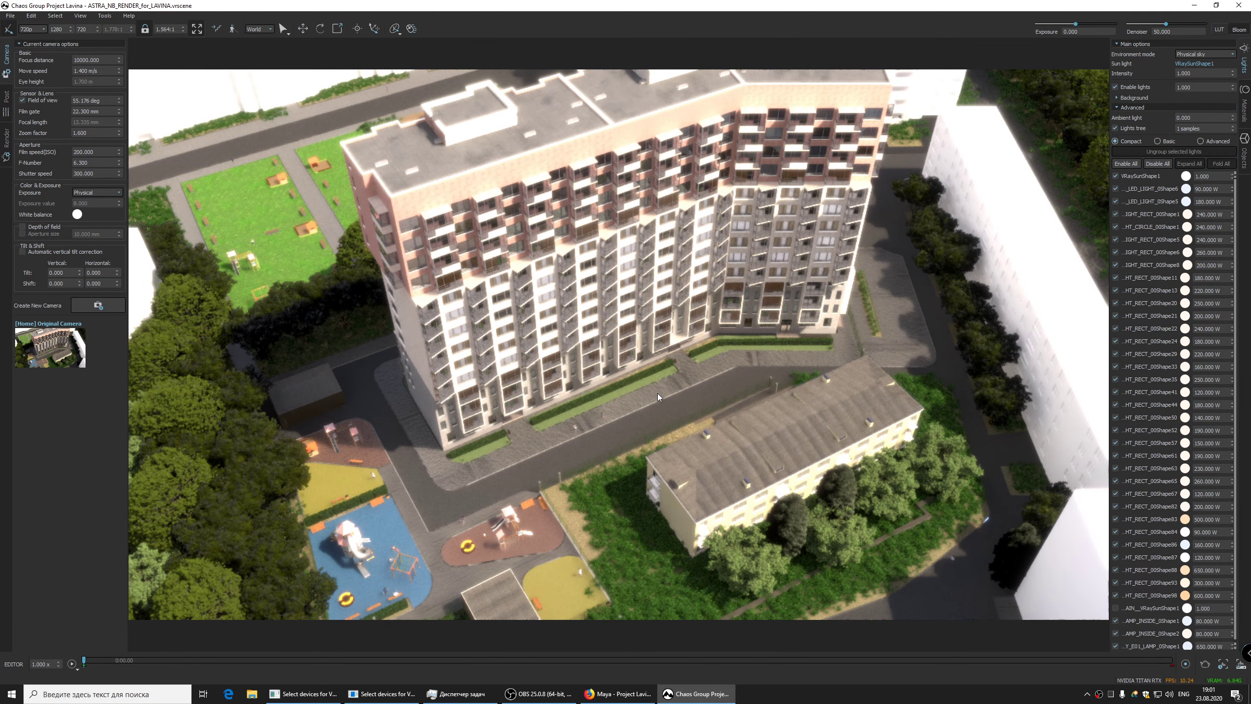
# Orbit around the tower, set sky intensity from 1.000 to 0.5, and move among the trees
pyautogui.moveTo(670, 391); pyautogui.dragTo(676, 410)
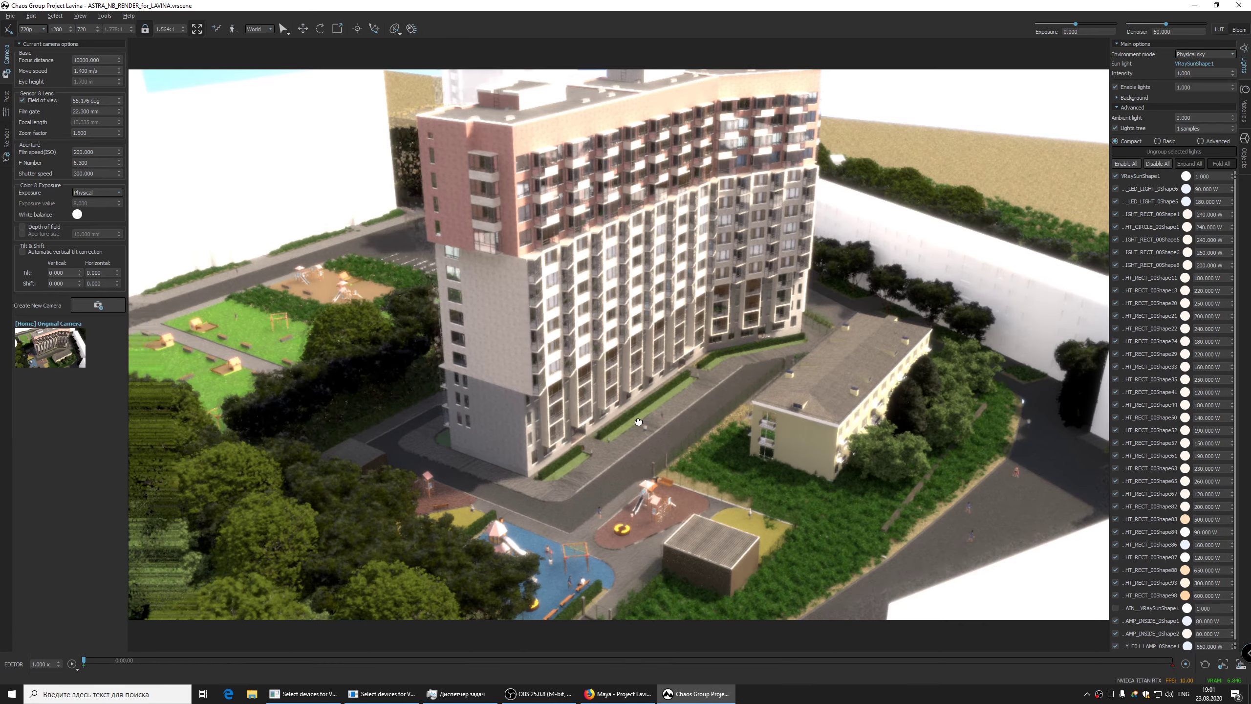
pyautogui.moveTo(468, 407); pyautogui.dragTo(567, 412)
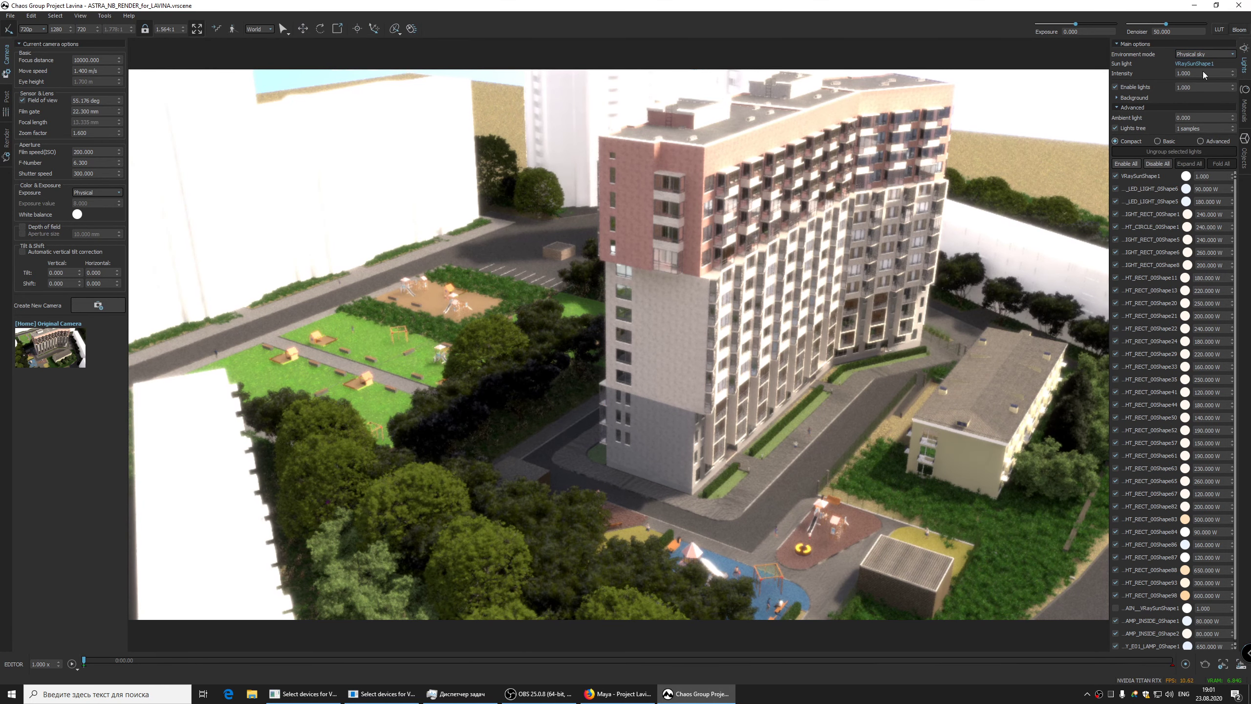
pyautogui.click(1202, 86)
pyautogui.moveTo(1217, 73); pyautogui.dragTo(1155, 73)
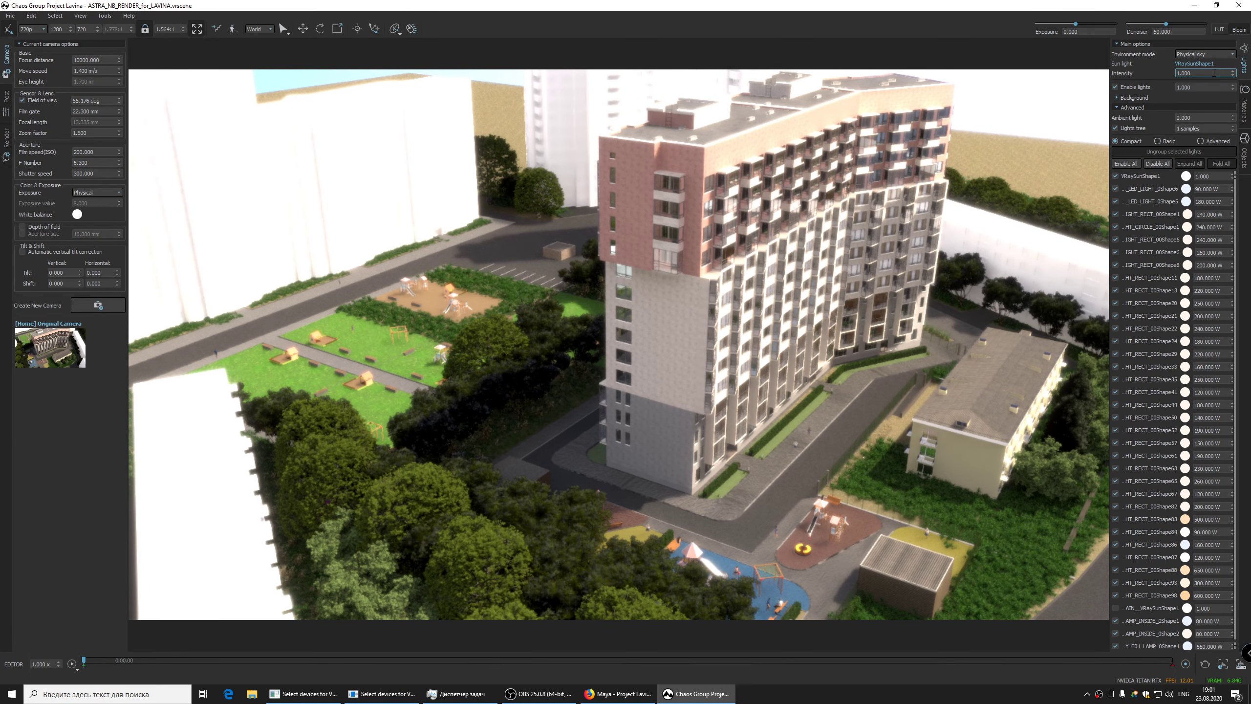
pyautogui.write('0.5')
pyautogui.press('Return')
pyautogui.click(1115, 176)
pyautogui.moveTo(616, 407)
pyautogui.mouseDown()
pyautogui.moveTo(843, 445)
pyautogui.moveTo(788, 378)
pyautogui.mouseUp()
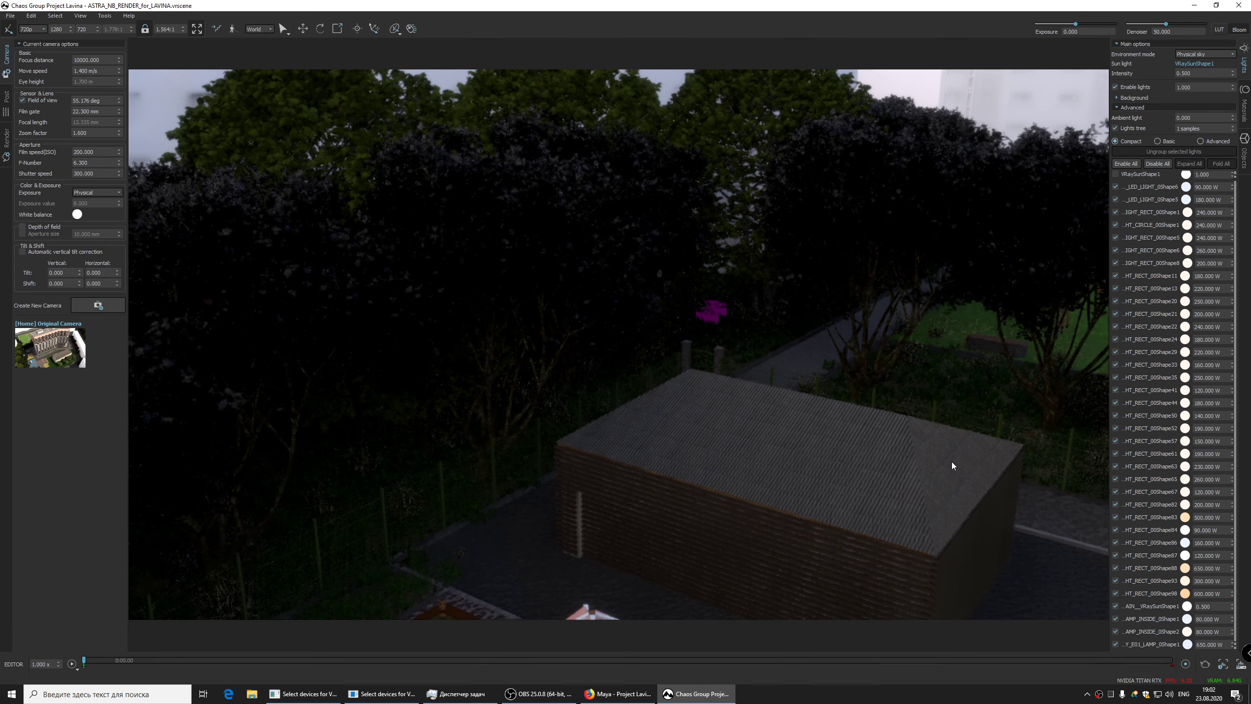
# Fly the camera over the shed, along the walkway, and up to the brick building corner
pyautogui.moveTo(952, 465)
pyautogui.mouseDown()
pyautogui.moveTo(740, 419)
pyautogui.moveTo(759, 417)
pyautogui.mouseUp()
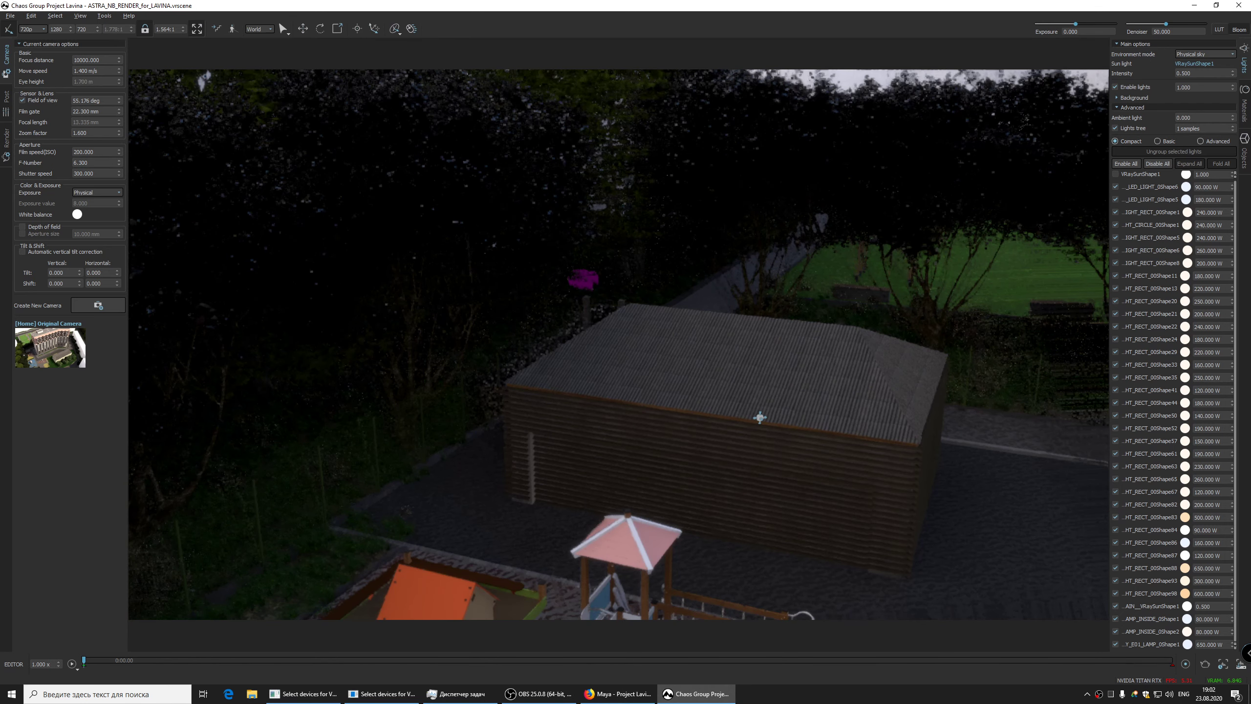
pyautogui.moveTo(760, 417)
pyautogui.mouseDown()
pyautogui.moveTo(567, 327)
pyautogui.moveTo(419, 339)
pyautogui.mouseUp()
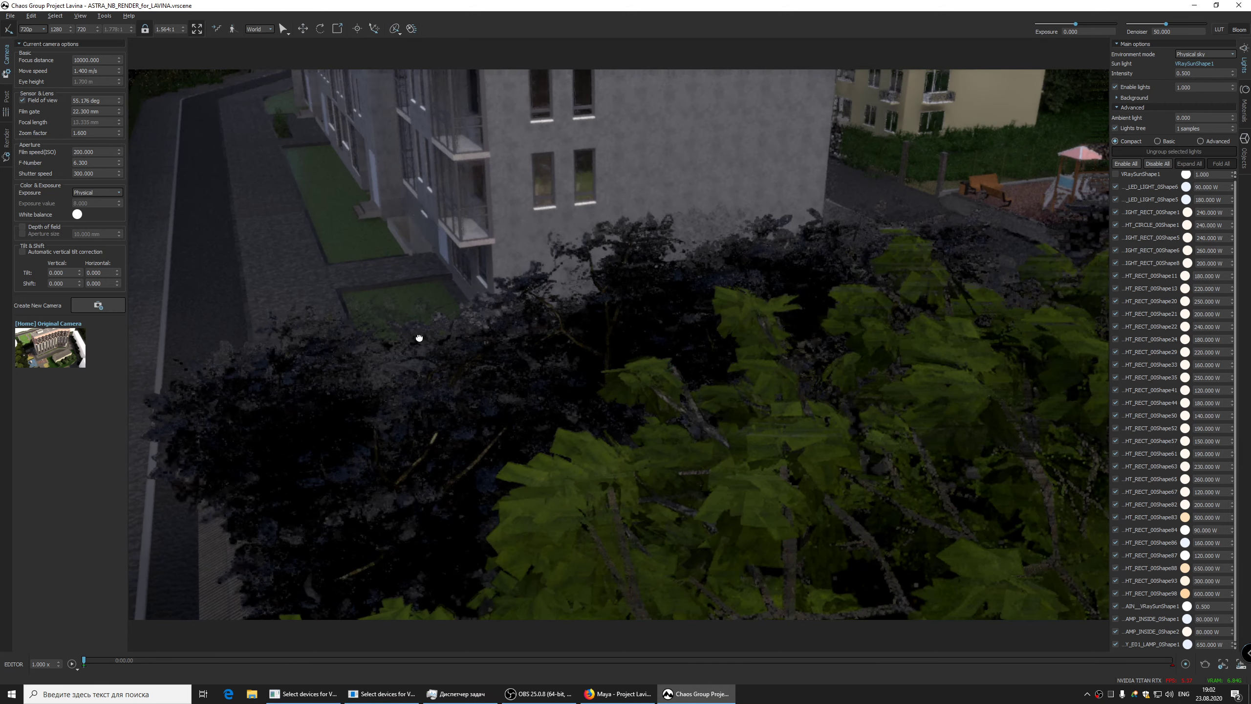
pyautogui.moveTo(419, 338)
pyautogui.mouseDown()
pyautogui.moveTo(858, 315)
pyautogui.moveTo(727, 279)
pyautogui.mouseUp()
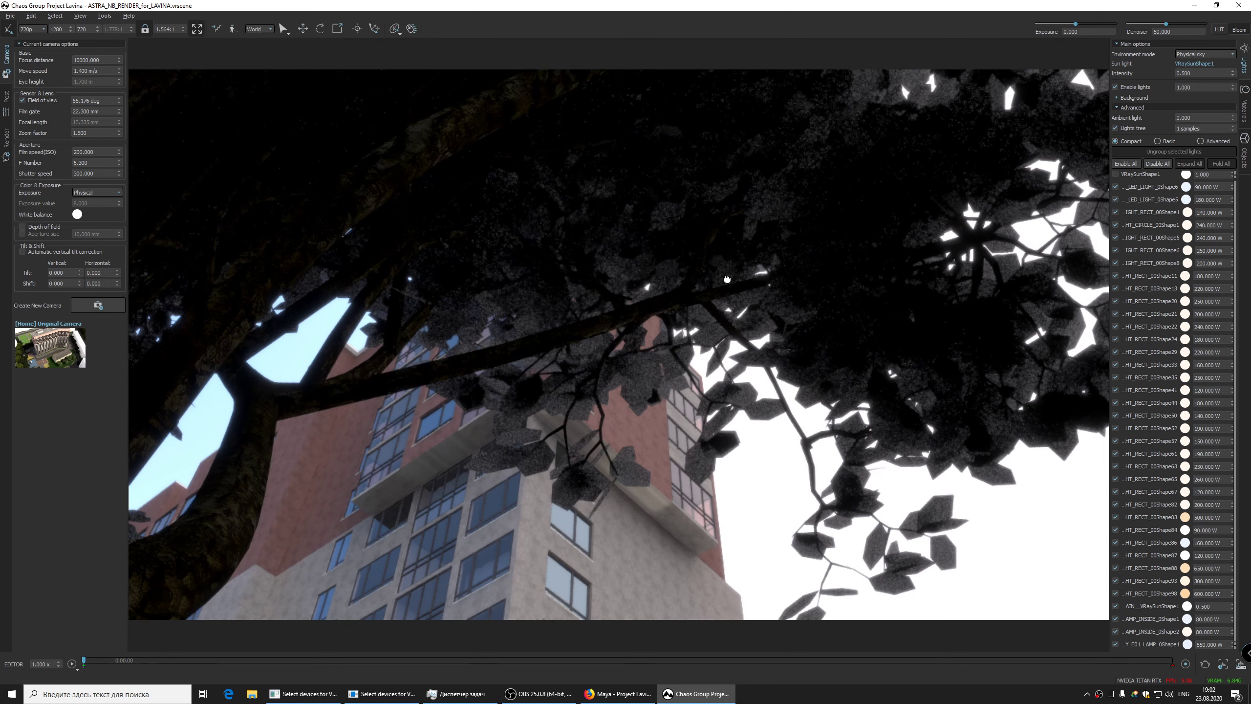
pyautogui.moveTo(727, 279); pyautogui.dragTo(614, 403)
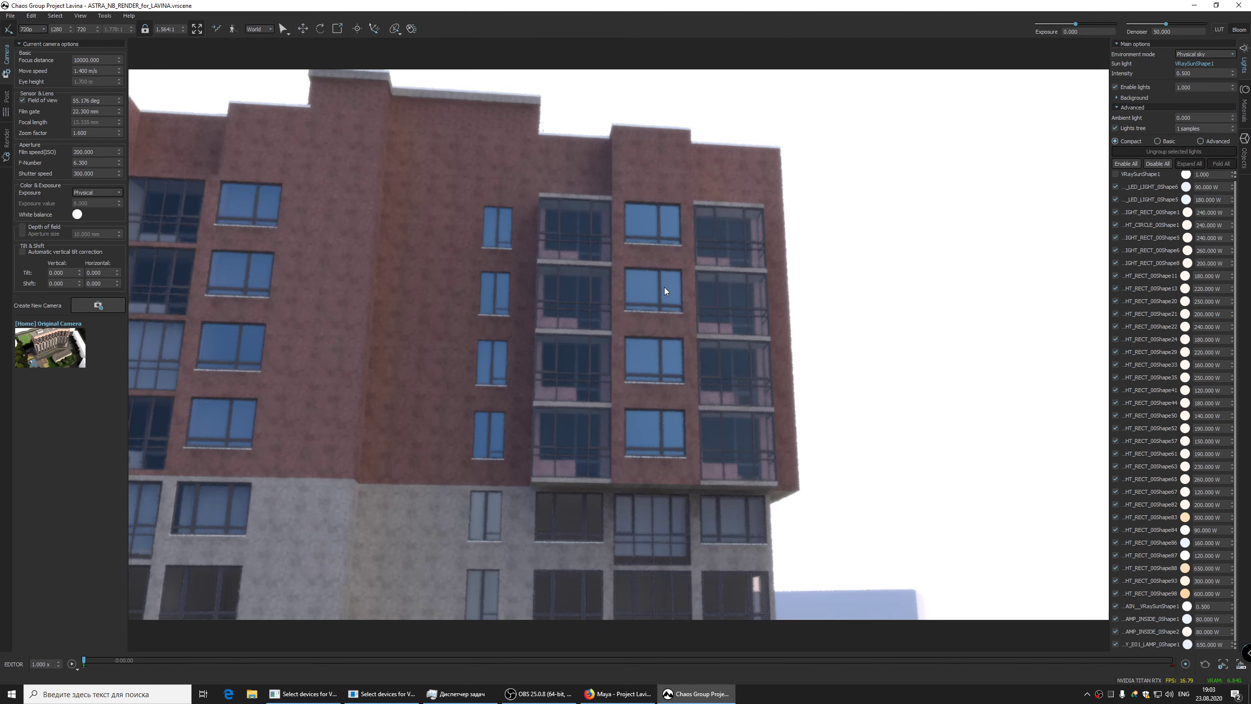
# Jump back to the Original Camera showing the whole tower and courtyard from above
pyautogui.press('Home')
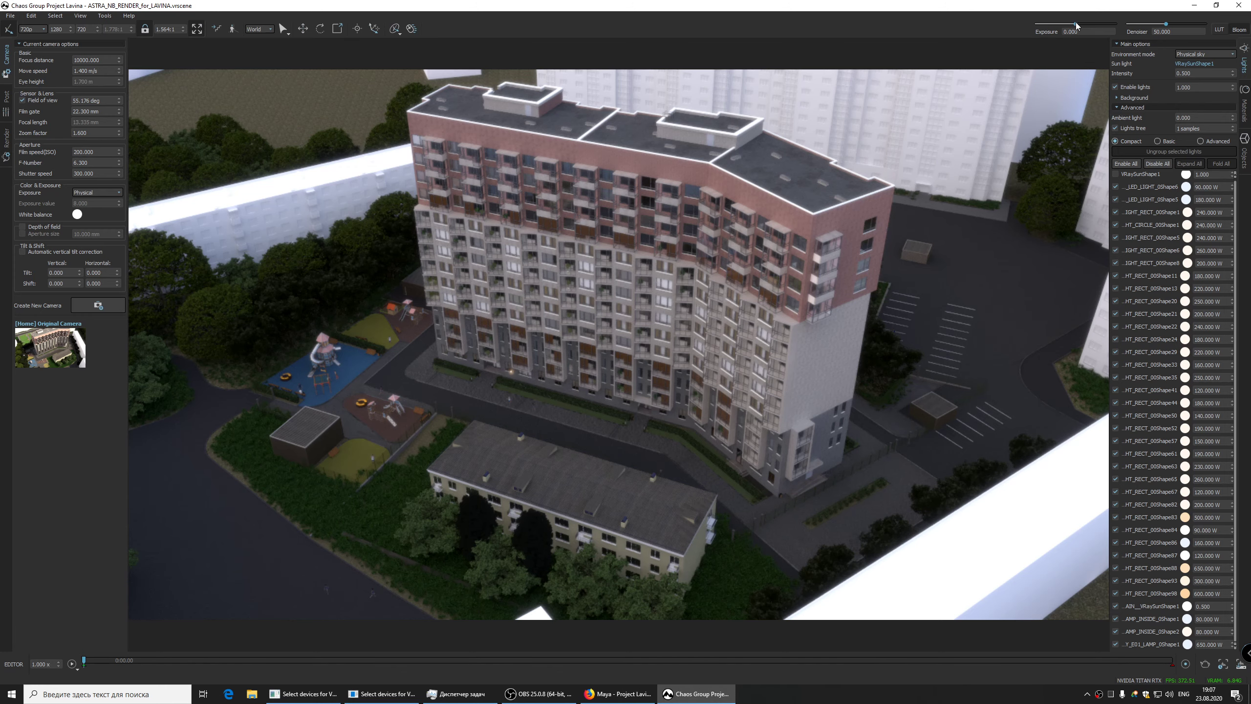
# Raise exposure to 1.118 and denoiser strength to 74.251 using the toolbar sliders
pyautogui.moveTo(1075, 23); pyautogui.dragTo(1084, 23)
pyautogui.moveTo(1166, 24); pyautogui.dragTo(1185, 24)
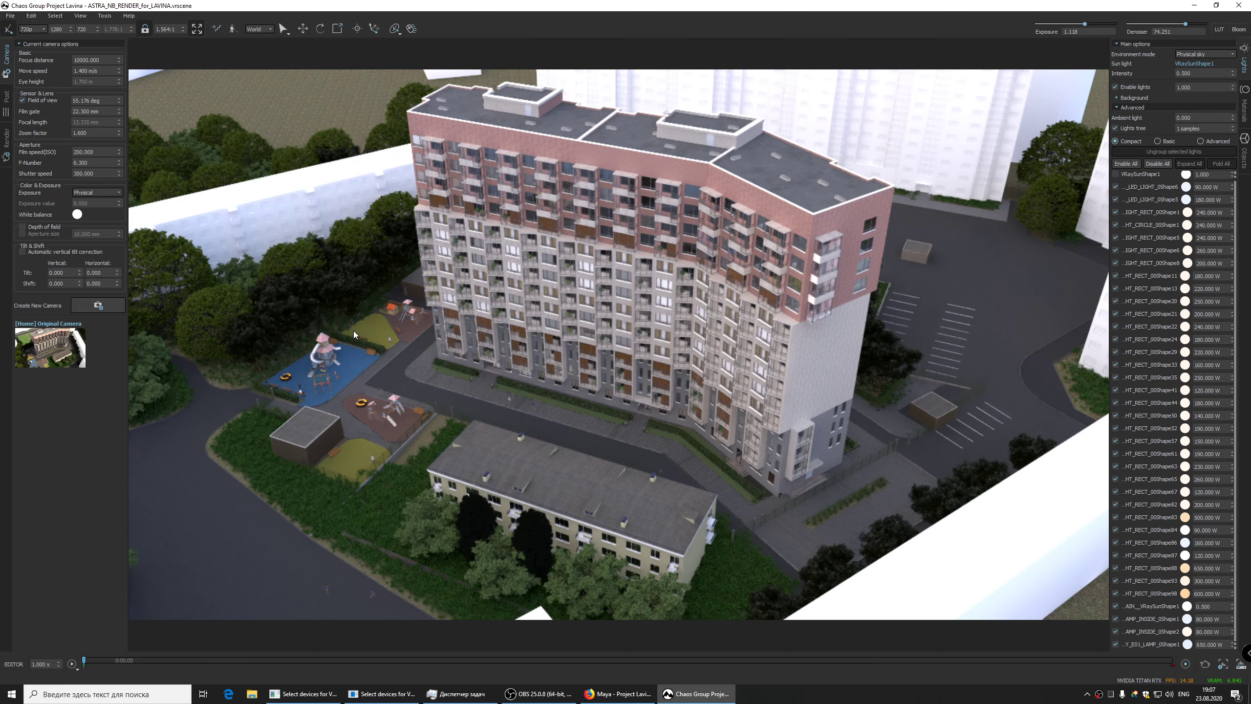
# Bring the Chaos documentation's Maya supported-features page to the front from the taskbar
pyautogui.click(620, 695)
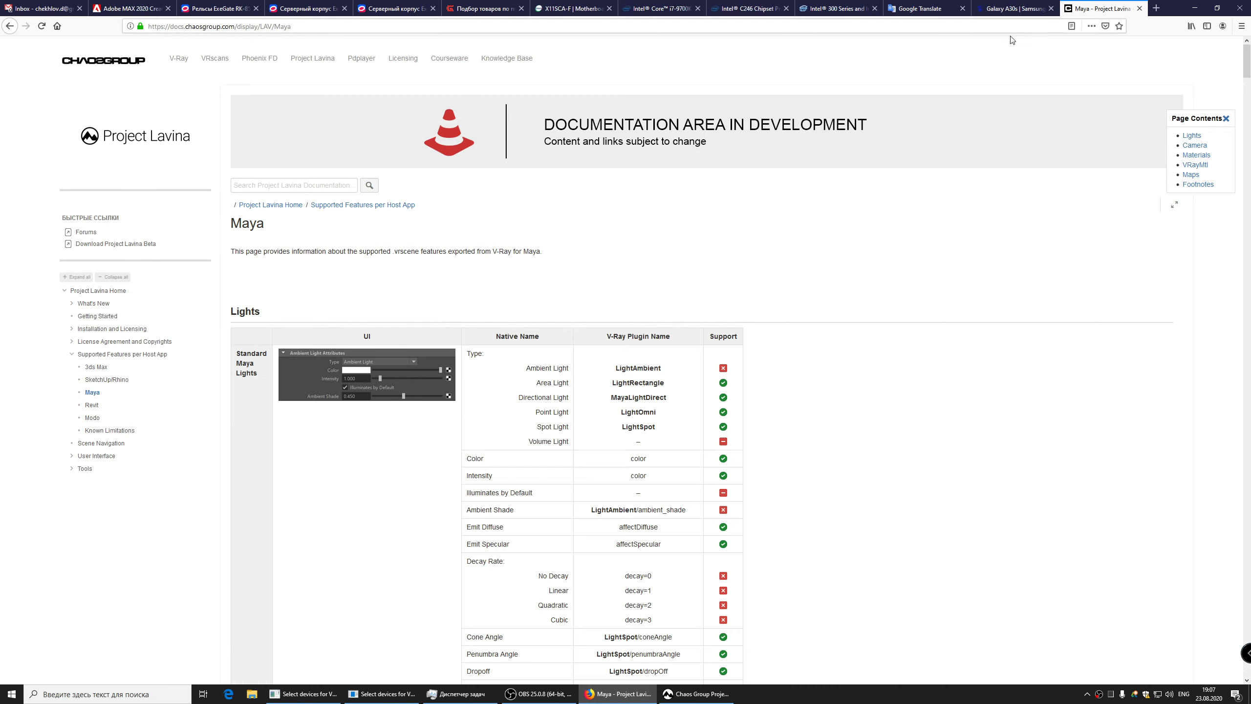
pyautogui.click(1194, 8)
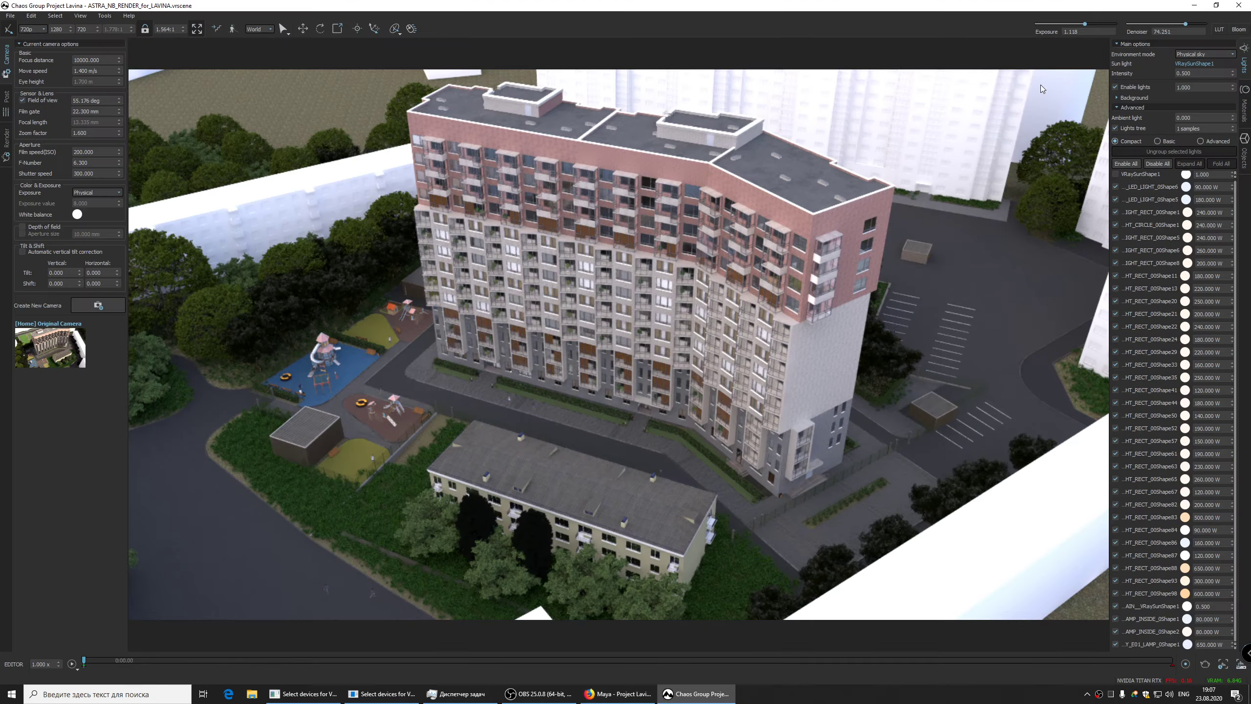